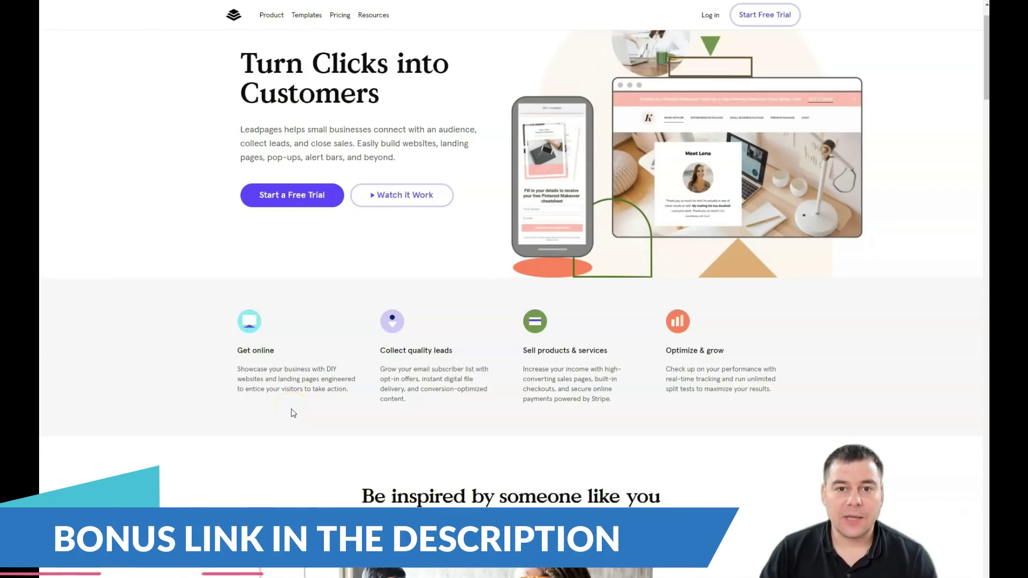
Scroll down and back up through the Leadpages home page to review its content
scroll(294, 413, "down", 3)
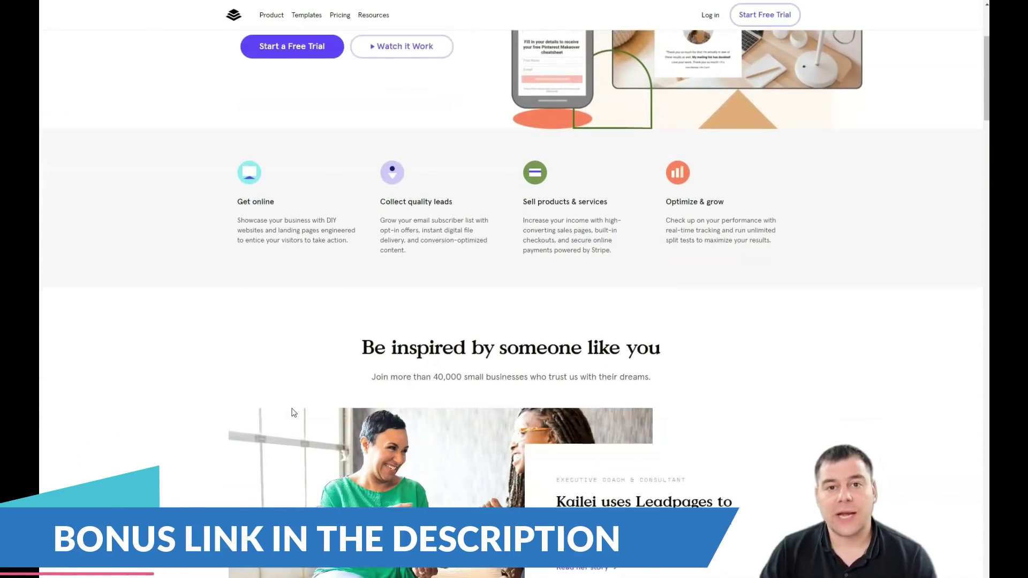
scroll(294, 412, "down", 4)
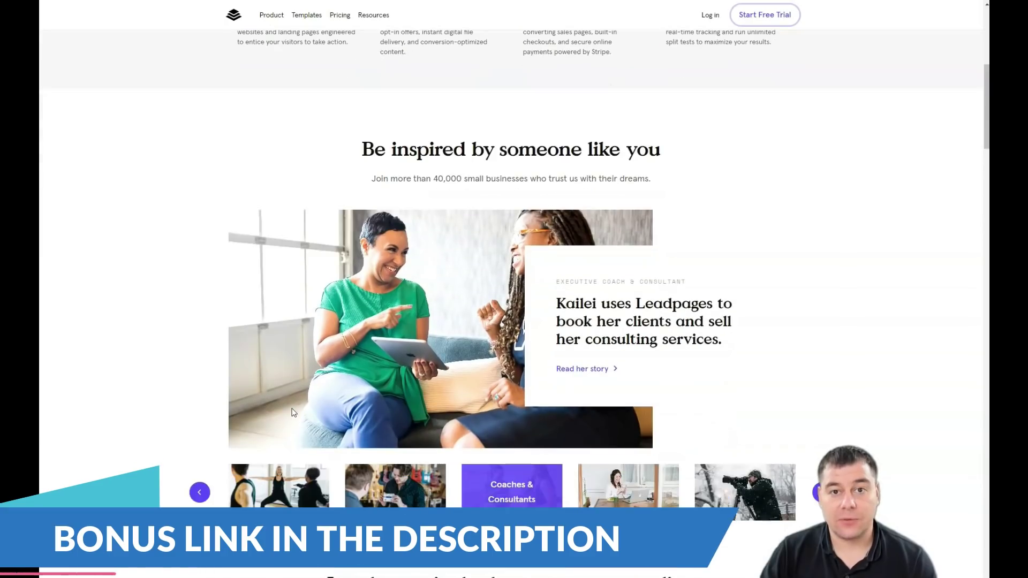
scroll(293, 412, "down", 3)
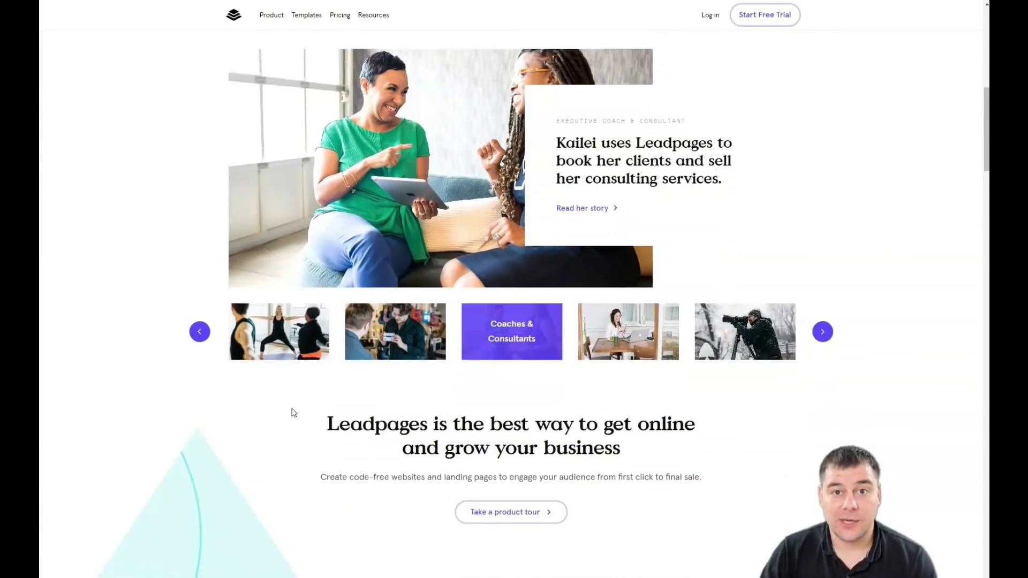
scroll(294, 412, "down", 7)
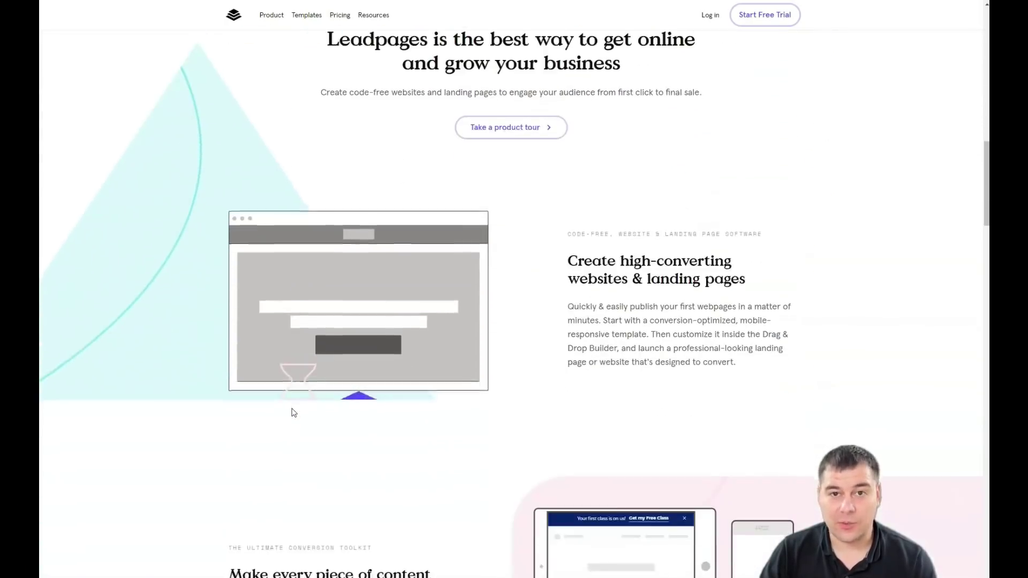
scroll(293, 413, "down", 6)
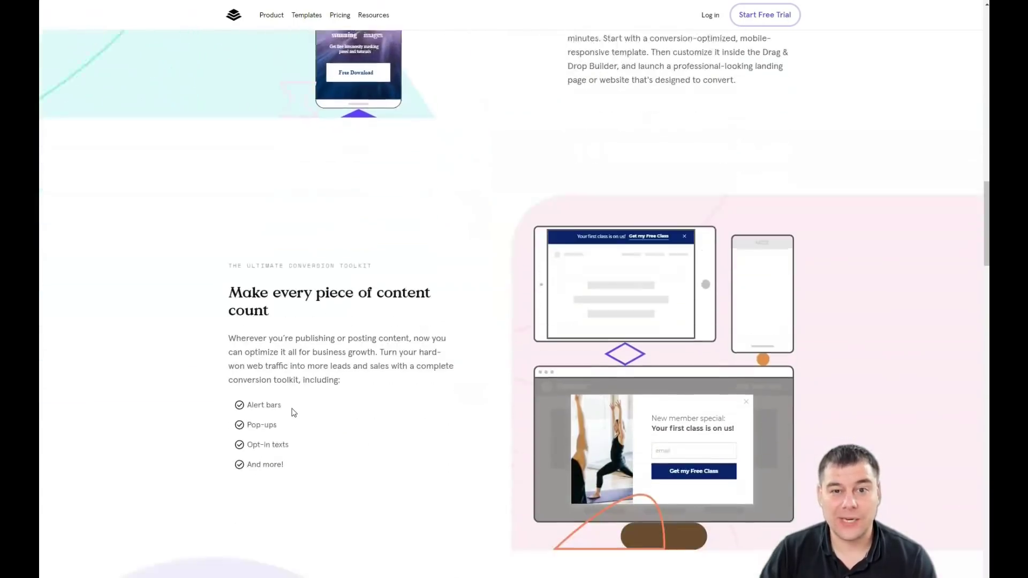
scroll(293, 413, "down", 5)
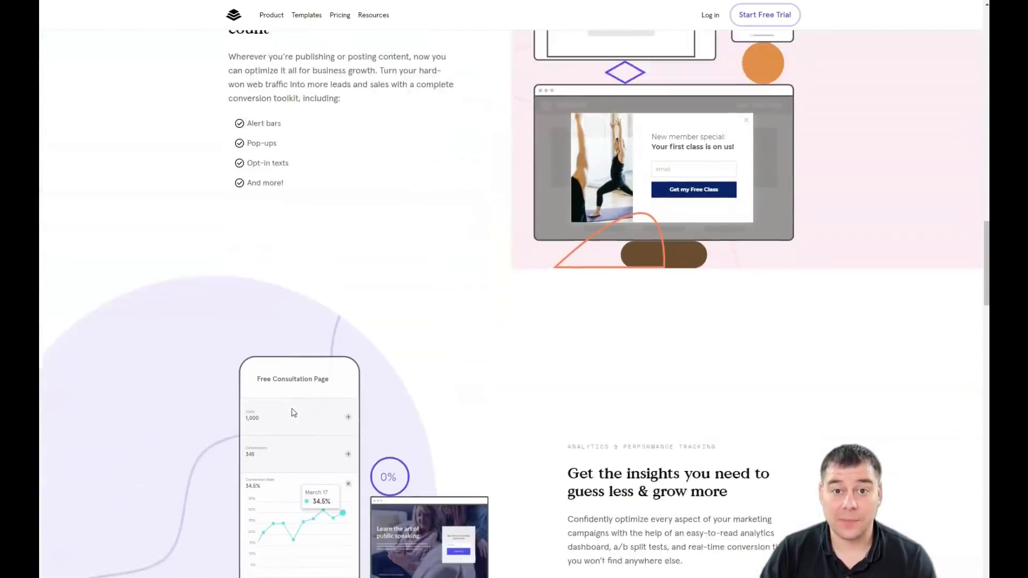
scroll(294, 412, "down", 7)
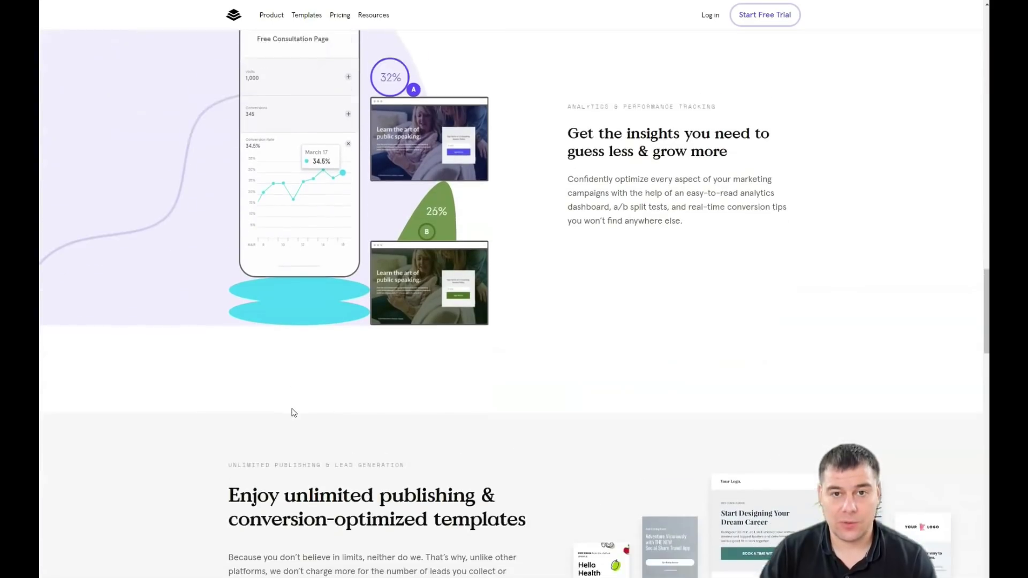
scroll(293, 413, "down", 4)
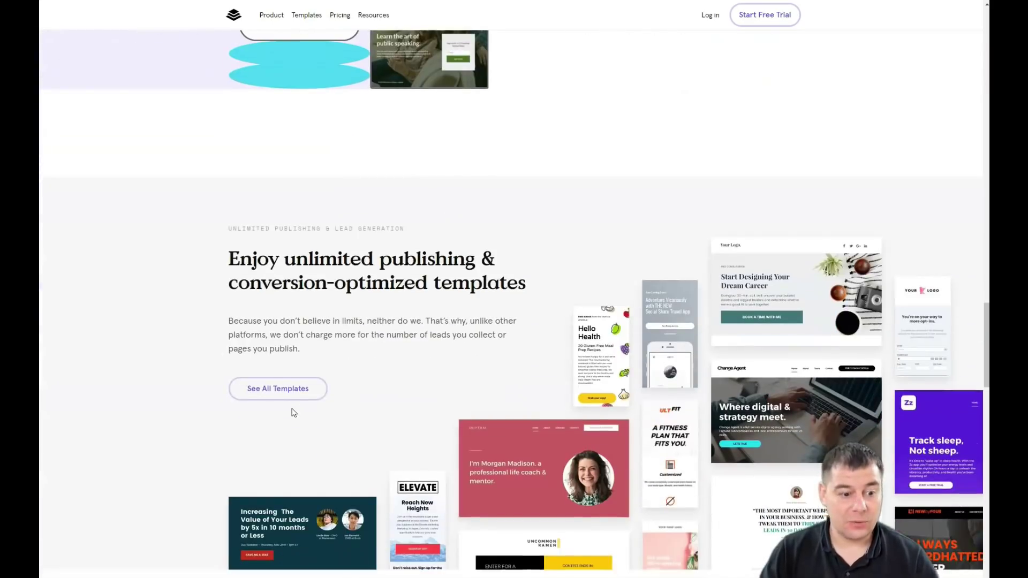
scroll(293, 413, "down", 5)
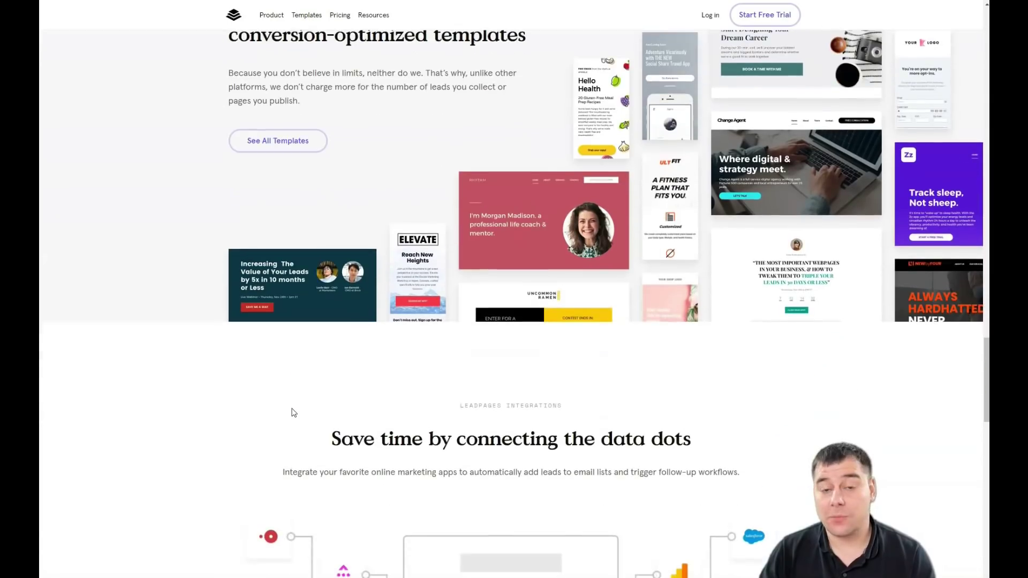
scroll(293, 413, "down", 8)
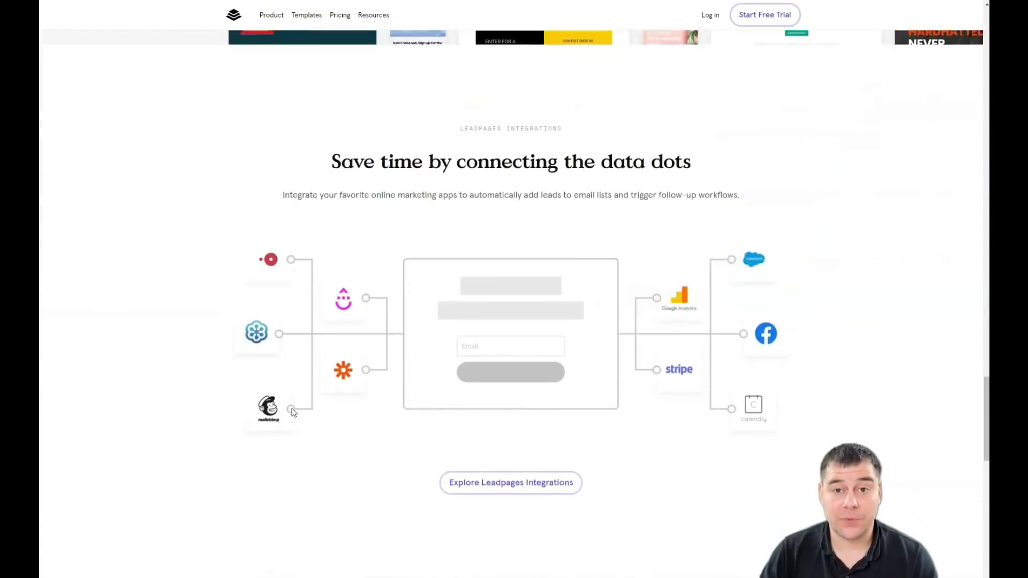
scroll(293, 413, "down", 9)
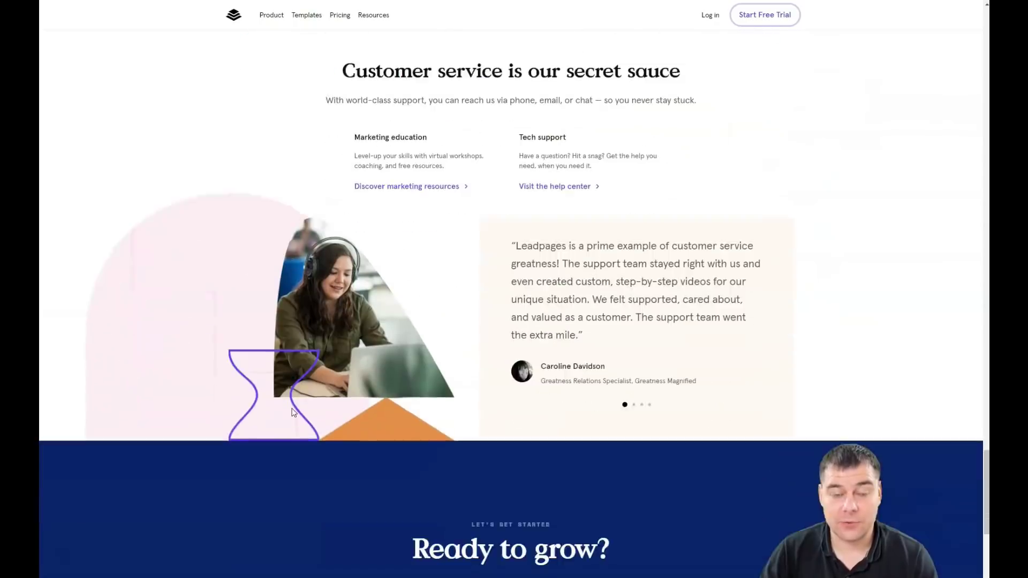
scroll(293, 412, "down", 6)
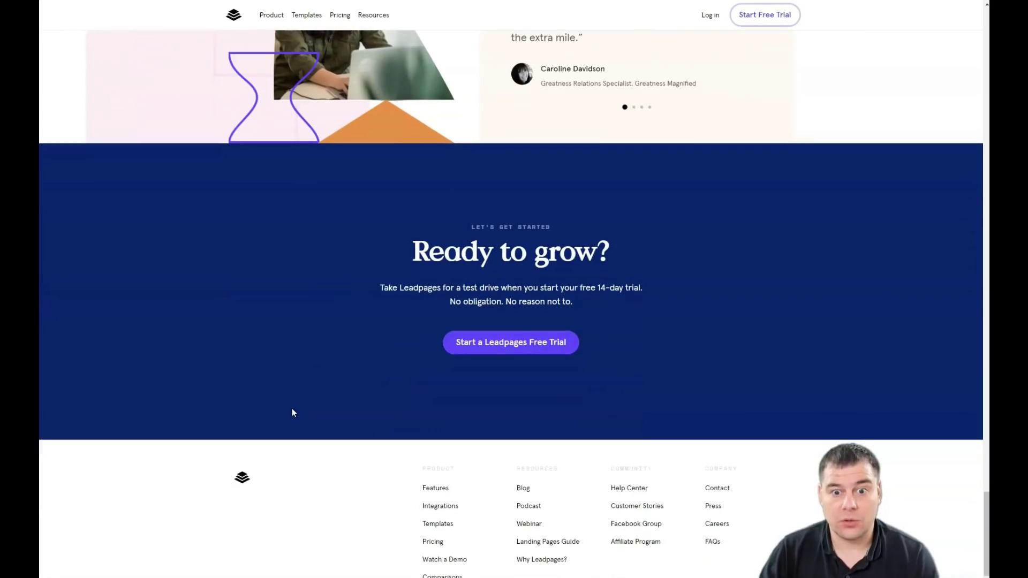
scroll(294, 413, "up", 9)
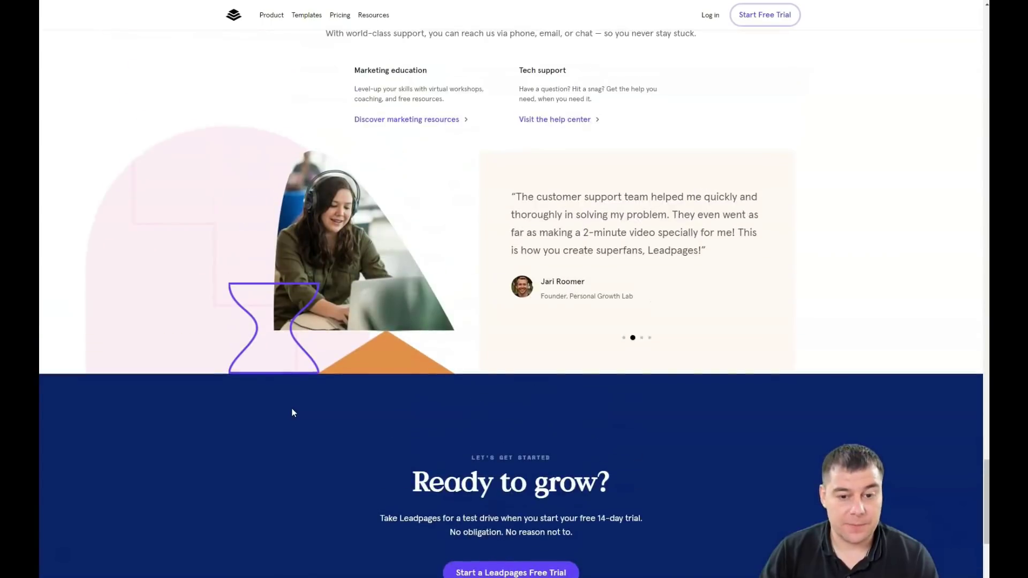
scroll(294, 412, "up", 9)
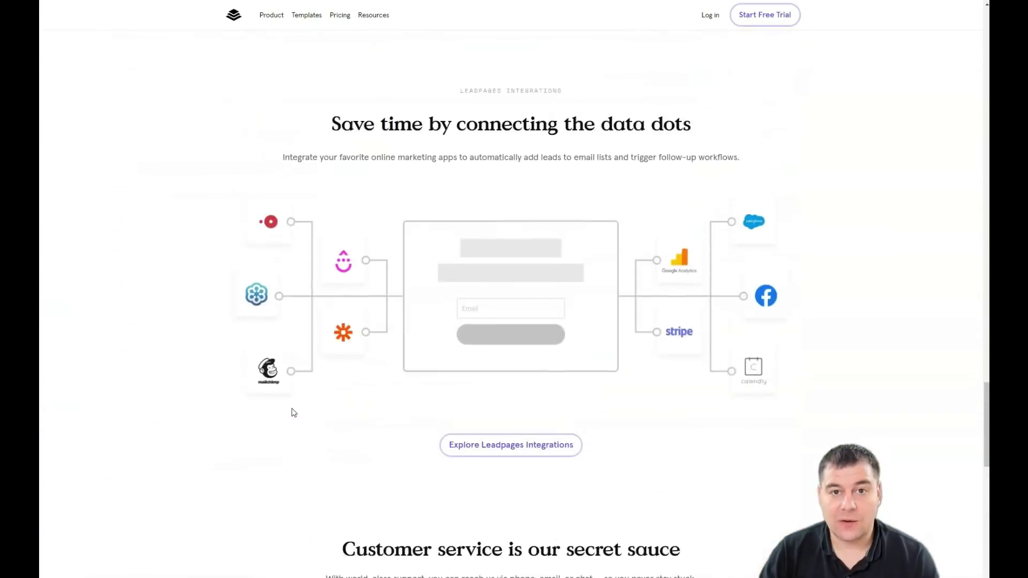
scroll(293, 413, "up", 3)
scroll(293, 413, "up", 9)
scroll(294, 412, "up", 7)
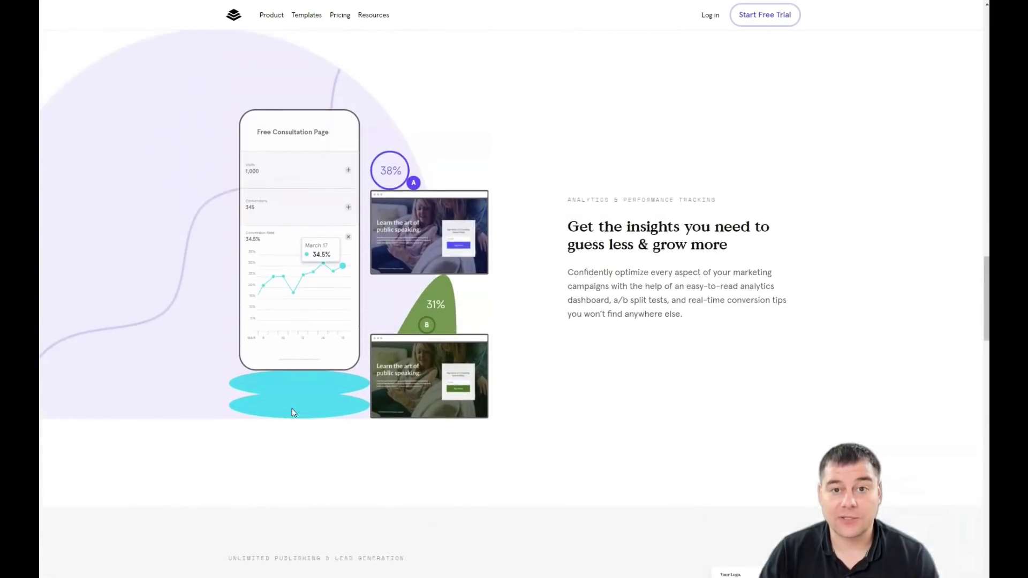
scroll(293, 413, "up", 7)
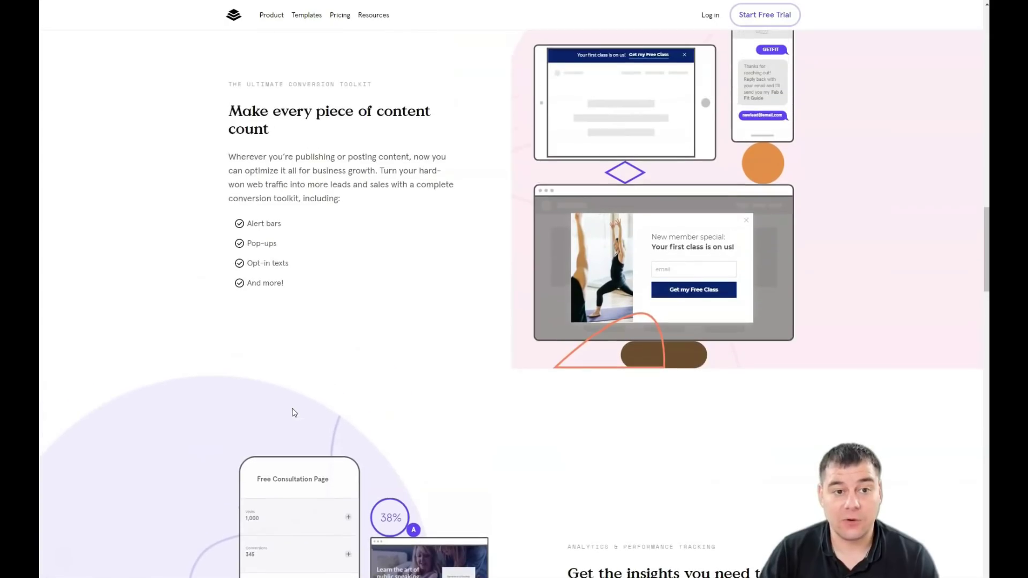
scroll(293, 413, "up", 7)
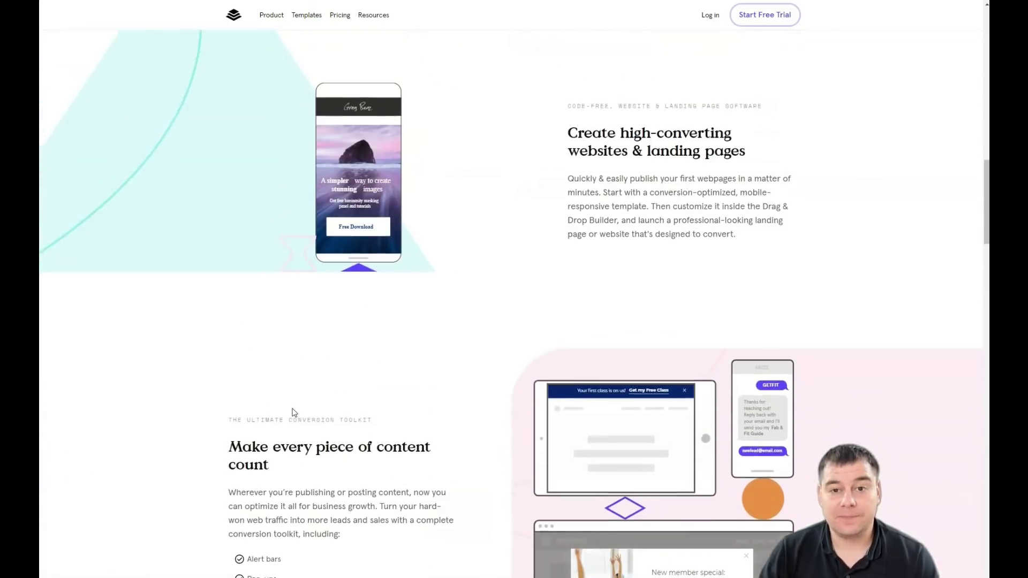
scroll(293, 412, "up", 2)
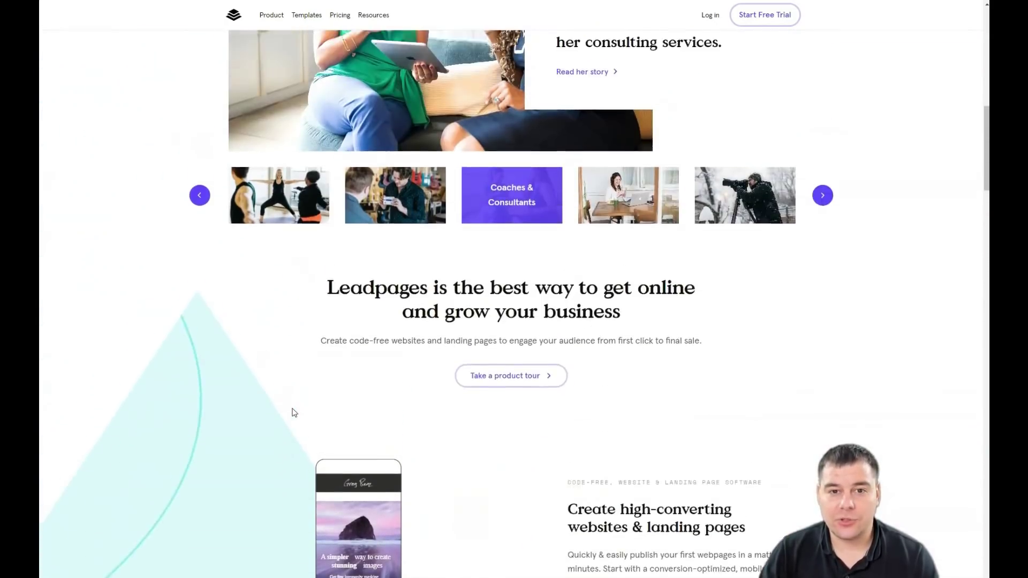
scroll(293, 413, "up", 3)
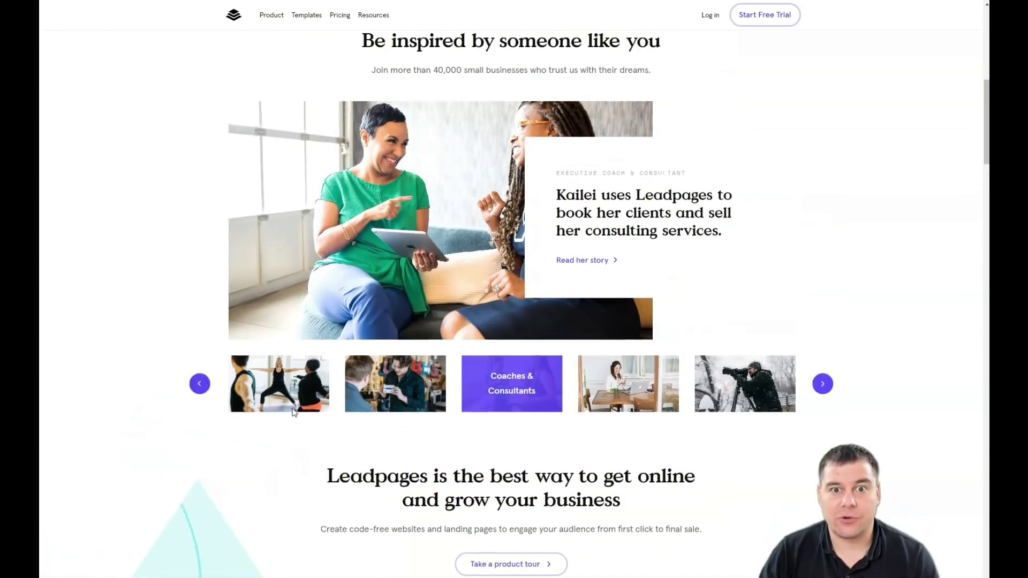
scroll(293, 413, "up", 4)
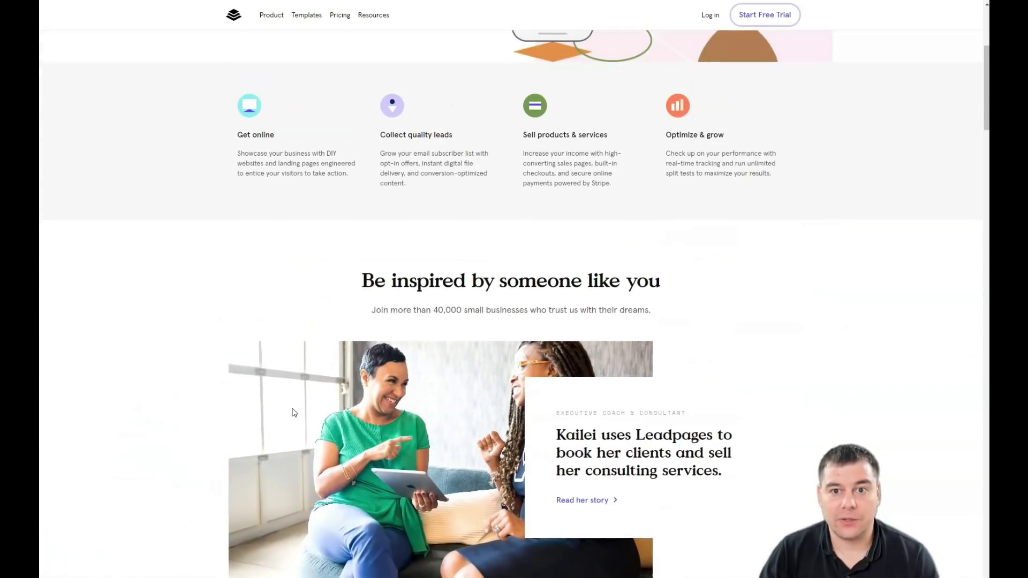
scroll(293, 413, "up", 1)
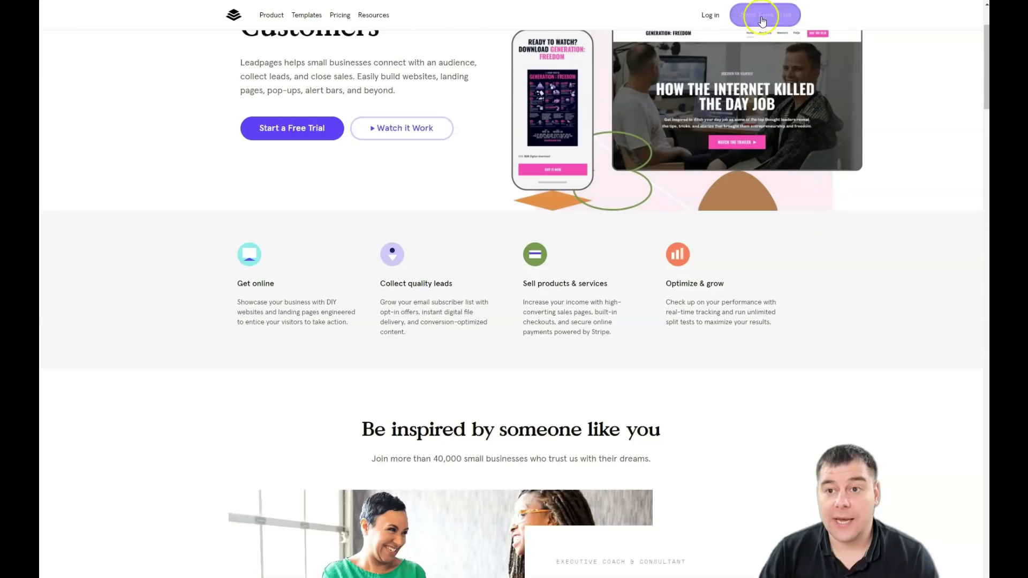
Go to Start Free Trial to view the Advanced, Pro and Standard plan prices
left_click(764, 15)
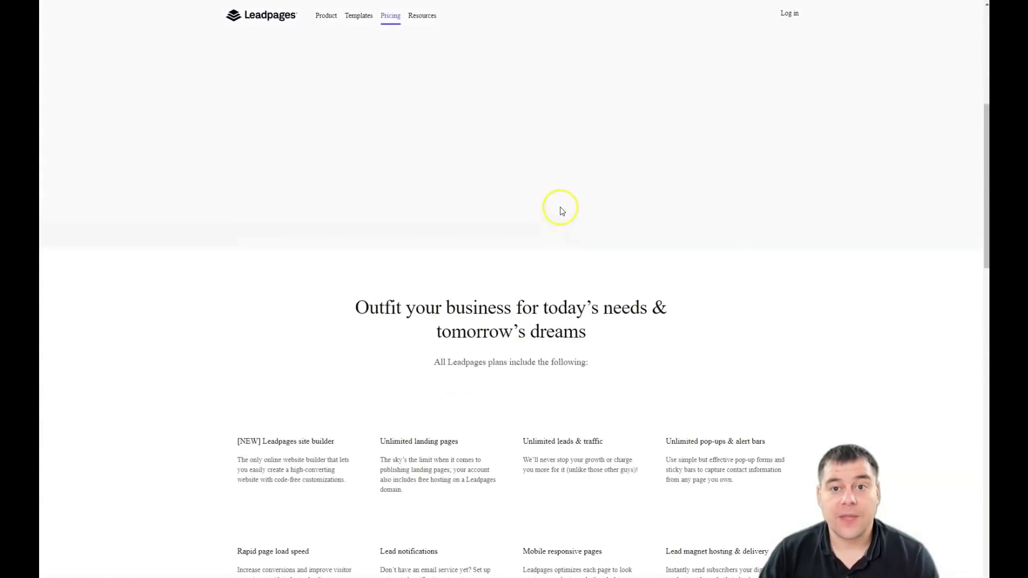
scroll(565, 191, "up", 9)
scroll(564, 188, "up", 2)
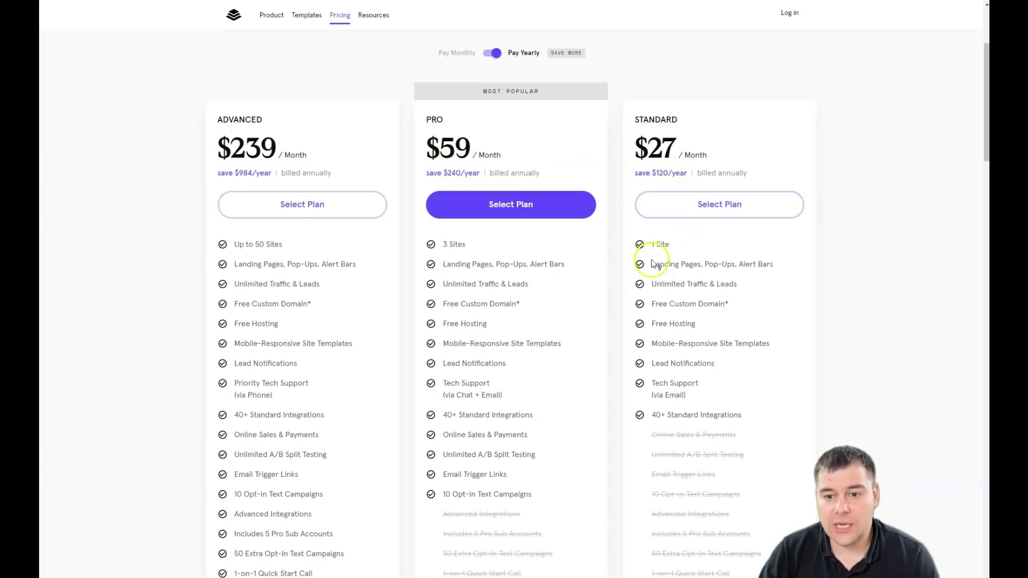
mouse_move(267, 247)
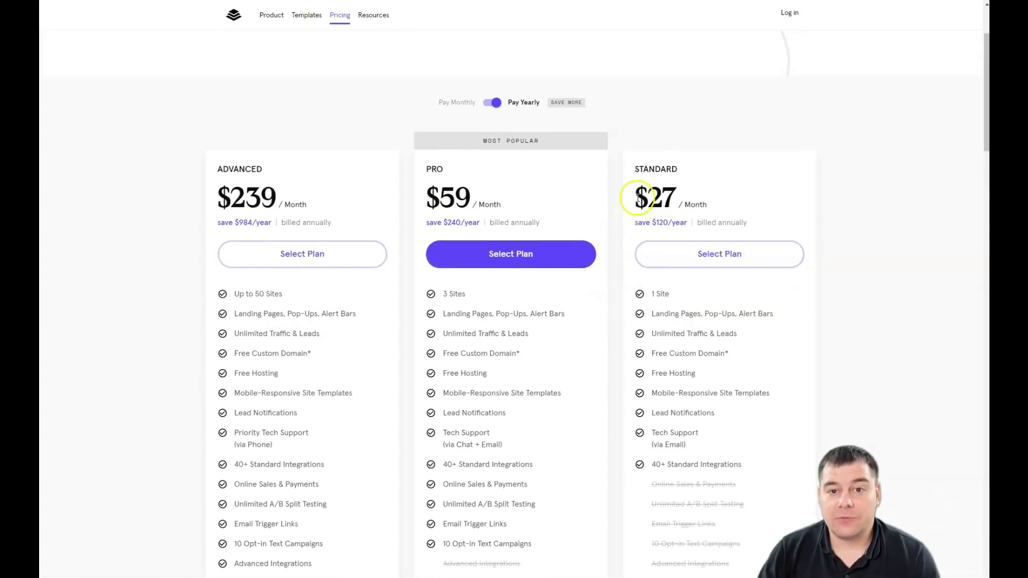
scroll(641, 198, "up", 2)
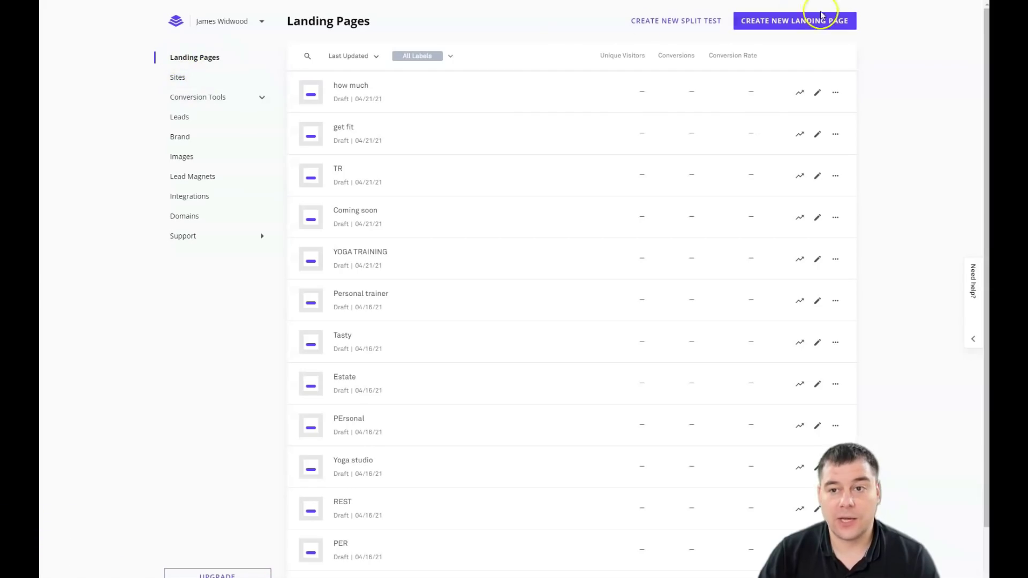
Start a new landing page and browse templates sorted by Conversion Rate, such as Free E-book Opt-in Page
left_click(776, 22)
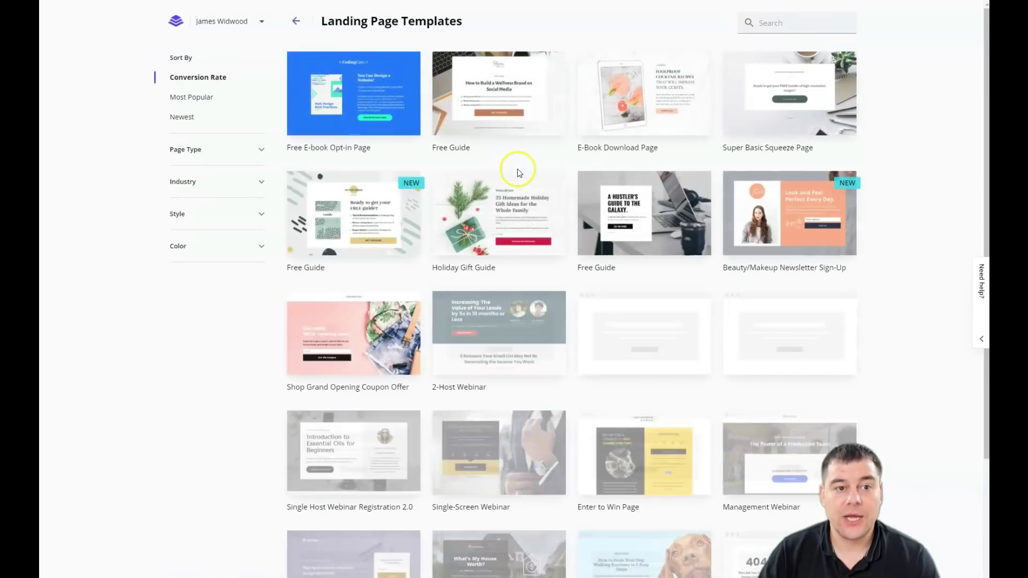
scroll(552, 180, "down", 3)
scroll(551, 180, "down", 4)
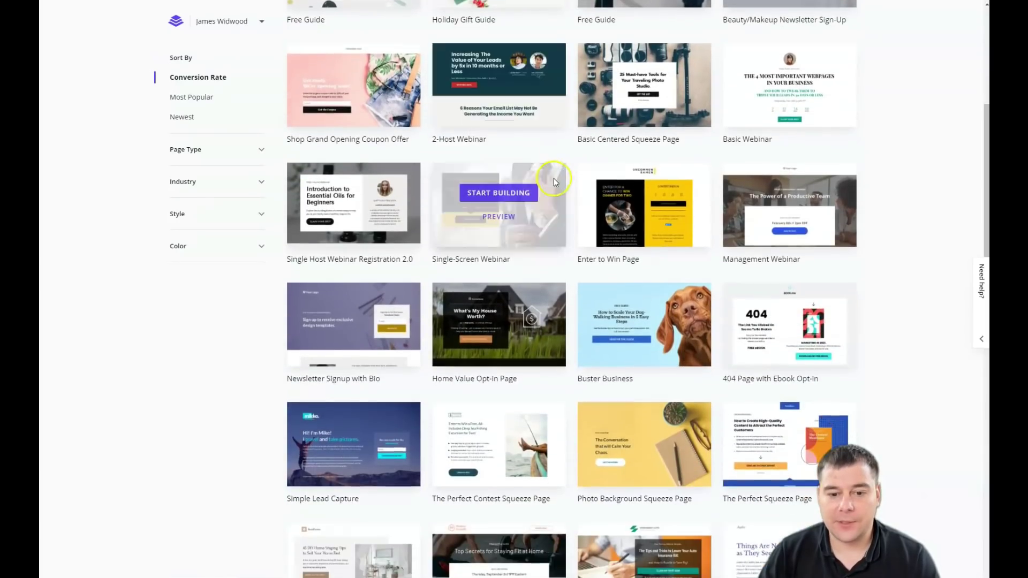
scroll(563, 178, "down", 1)
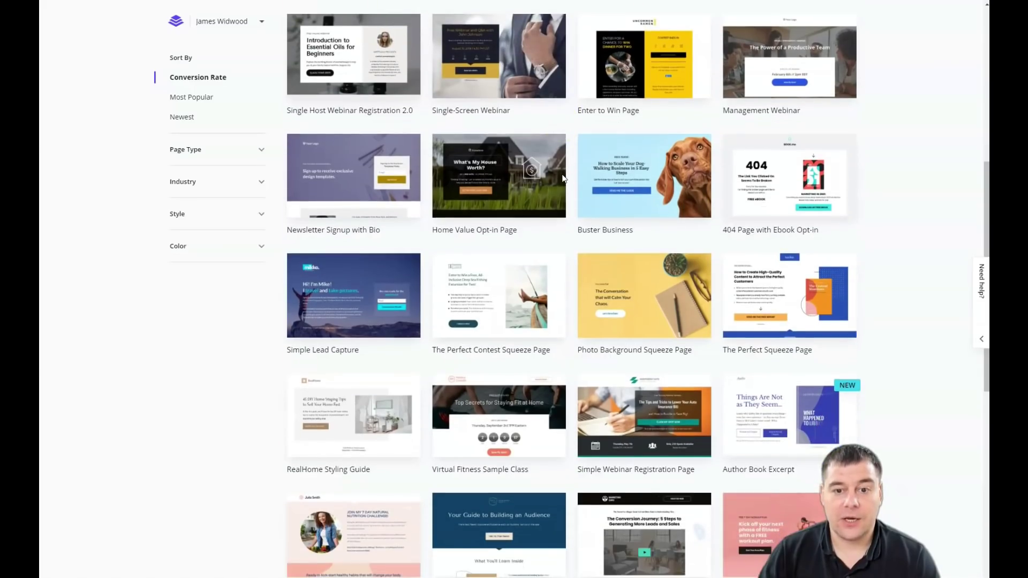
scroll(562, 178, "down", 4)
scroll(563, 178, "down", 2)
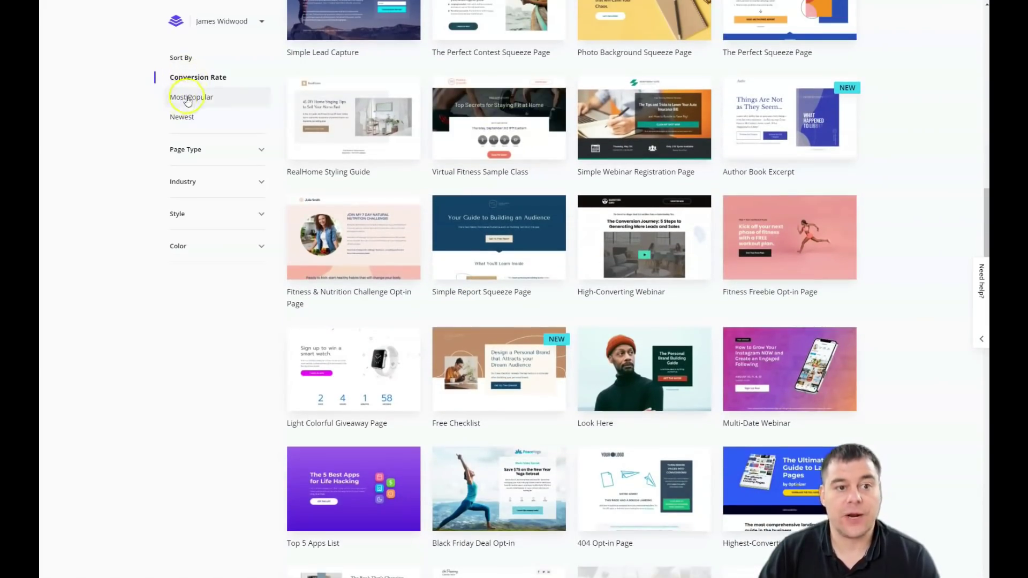
left_click(262, 151)
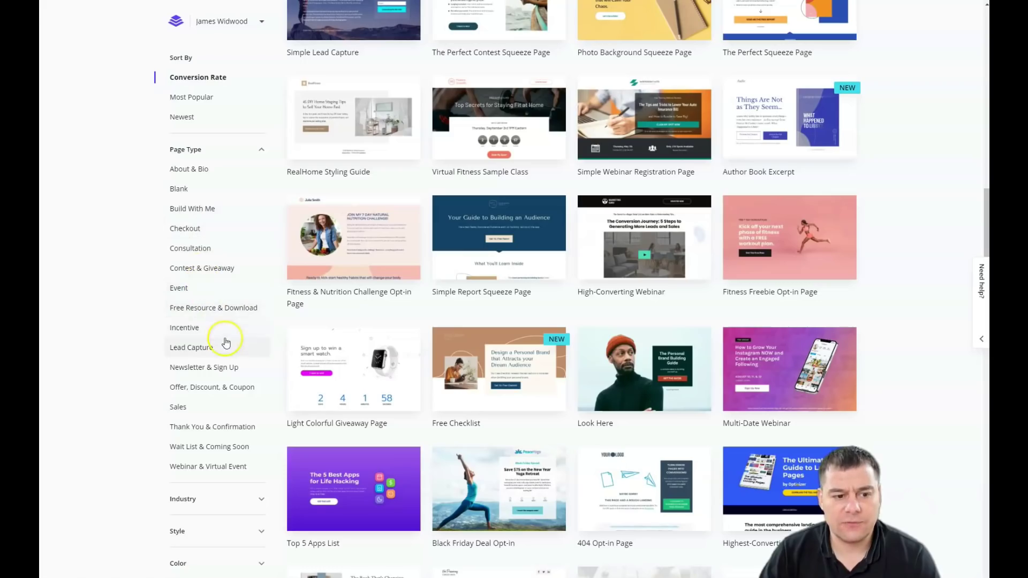
left_click(261, 150)
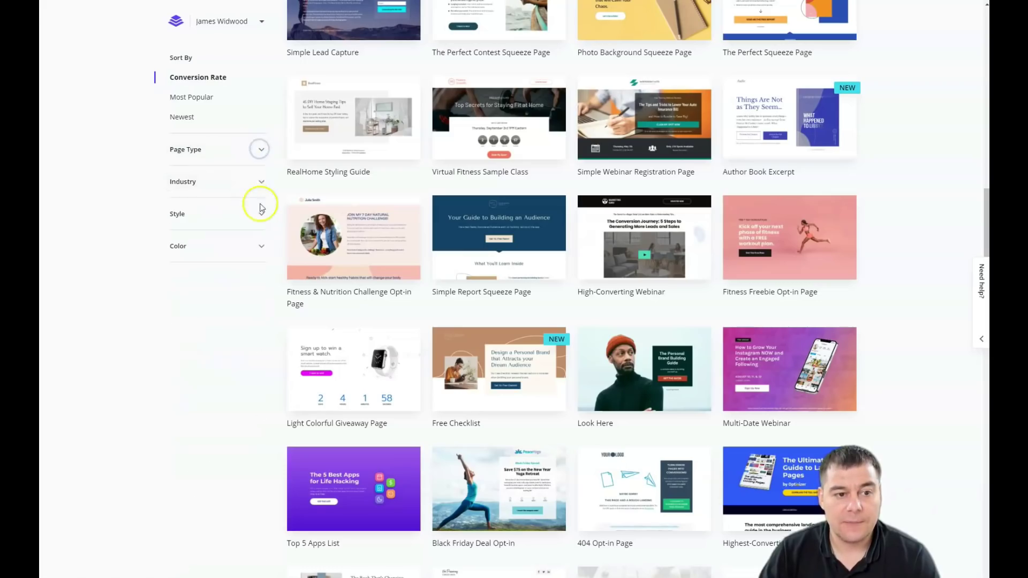
left_click(265, 182)
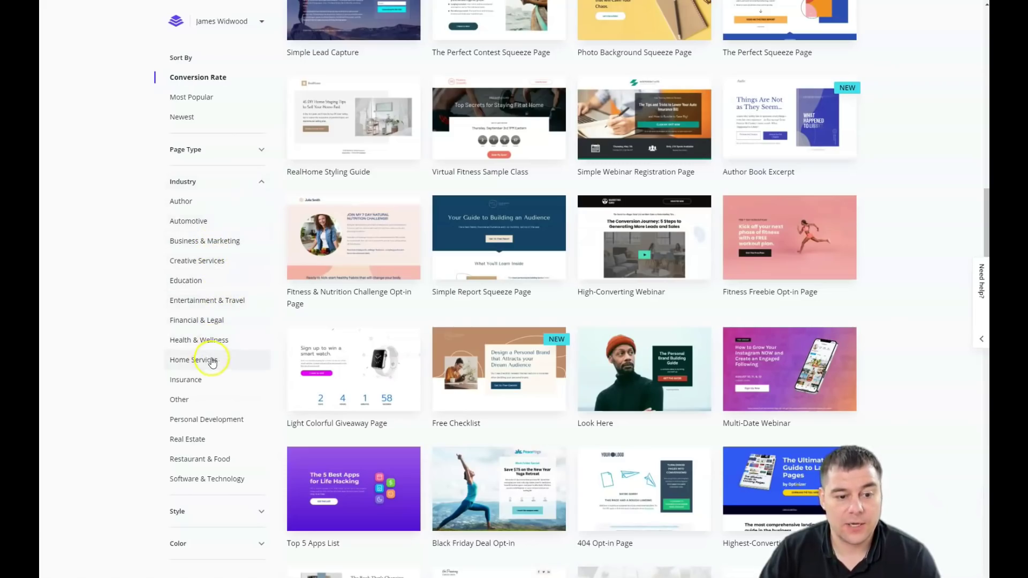
left_click(262, 180)
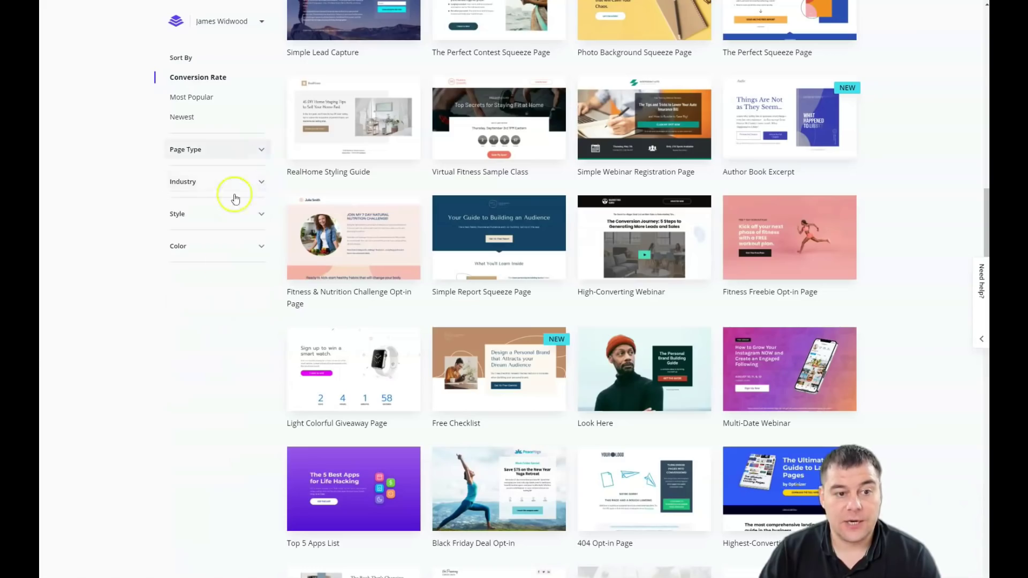
scroll(536, 237, "up", 2)
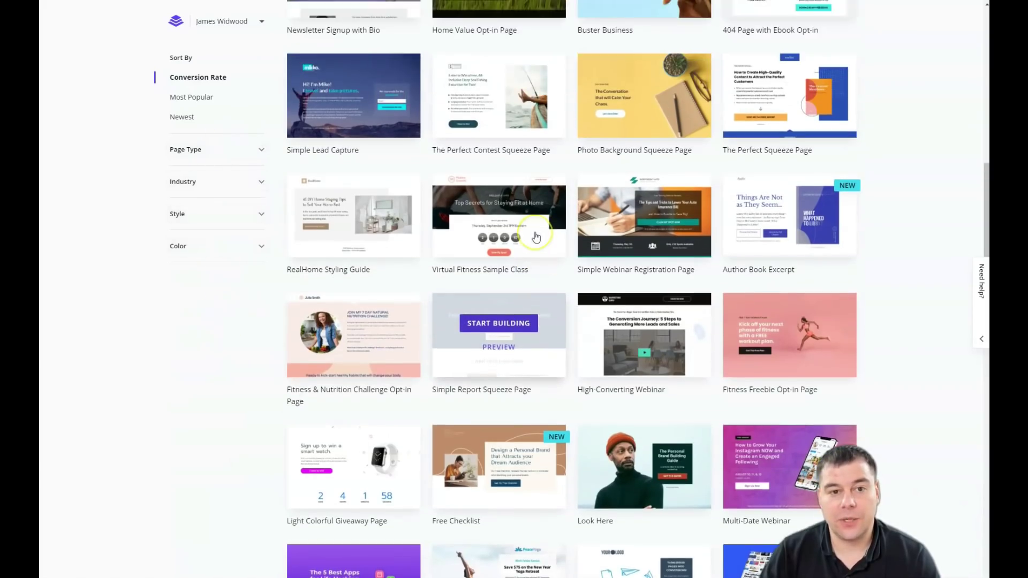
scroll(536, 238, "up", 2)
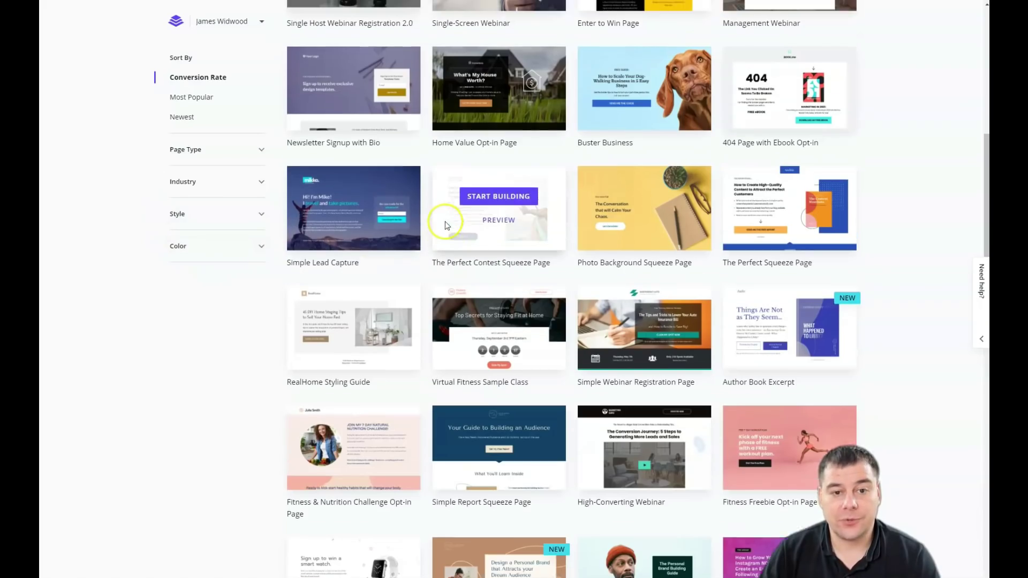
scroll(450, 230, "up", 2)
scroll(482, 270, "down", 8)
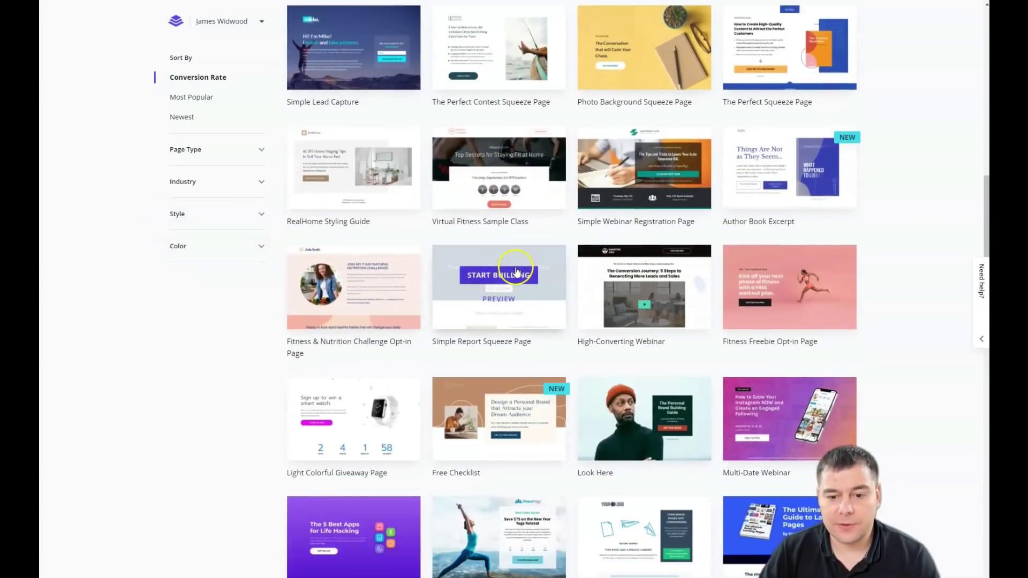
scroll(518, 270, "down", 2)
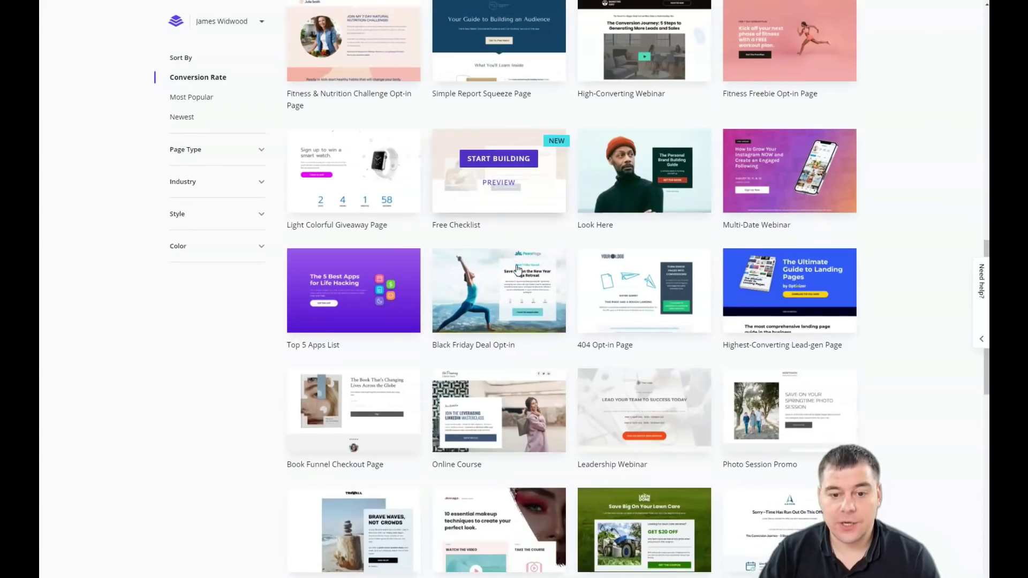
scroll(517, 268, "up", 3)
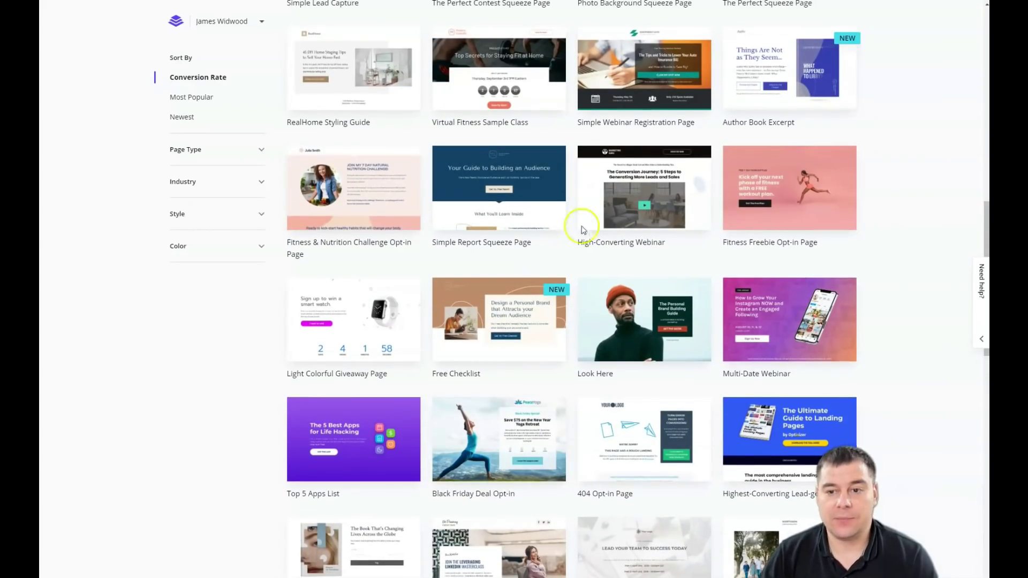
mouse_move(823, 175)
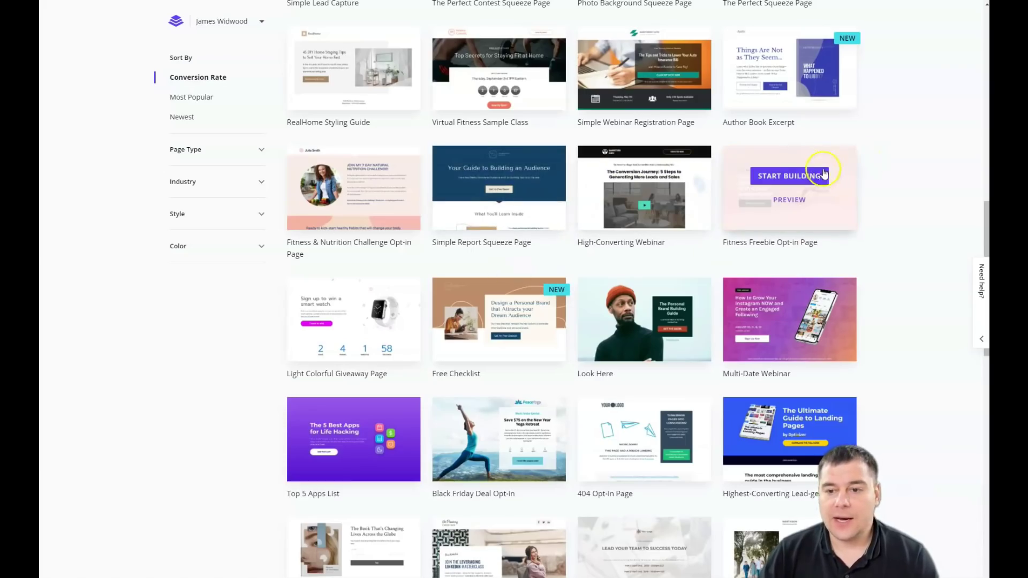
Start building from the Fitness Freebie Opt-in Page template with the page name 'Test3'
left_click(791, 179)
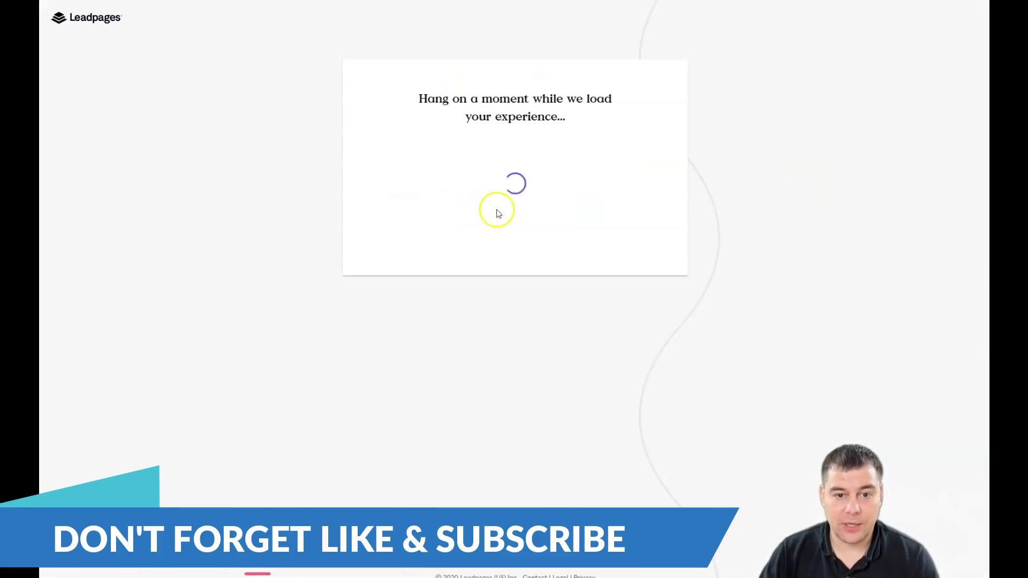
type("Test3")
left_click(594, 242)
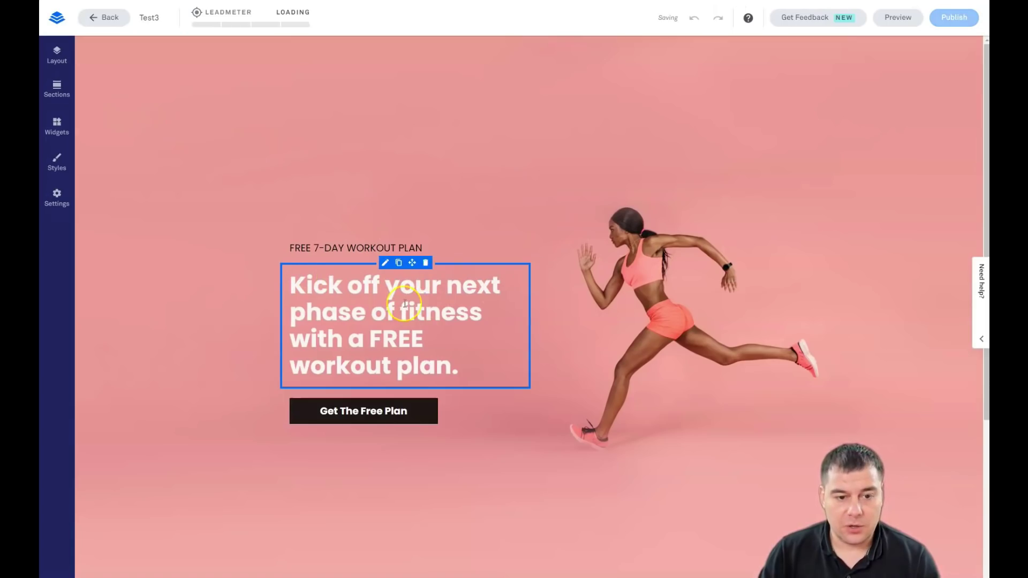
scroll(536, 364, "down", 2)
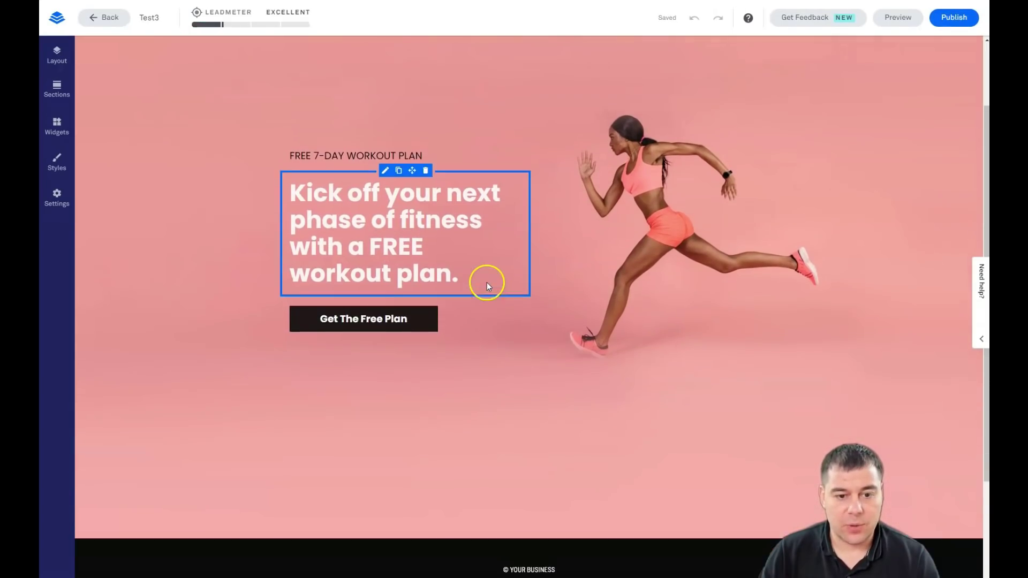
scroll(484, 284, "up", 2)
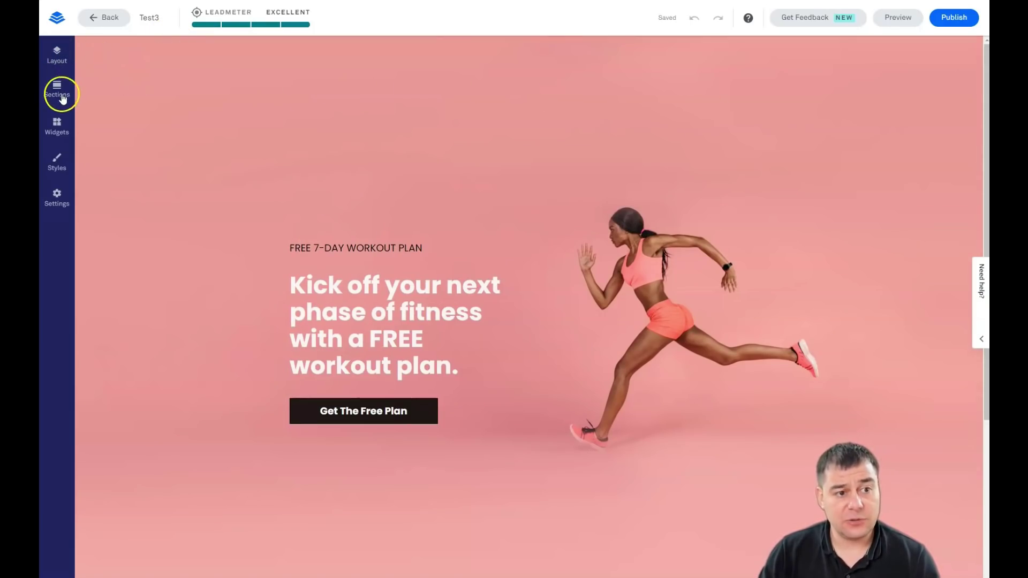
left_click(60, 200)
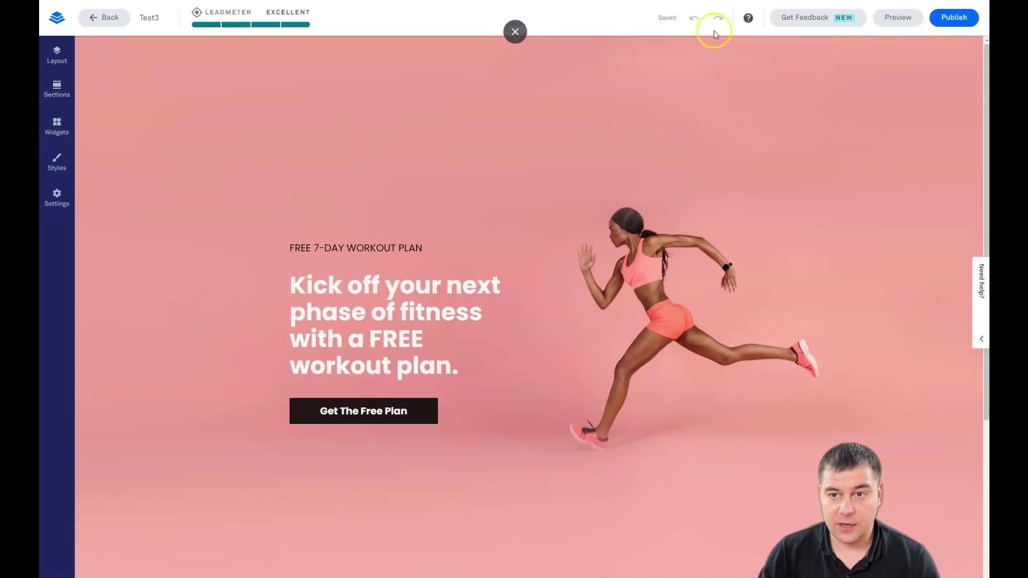
left_click(511, 161)
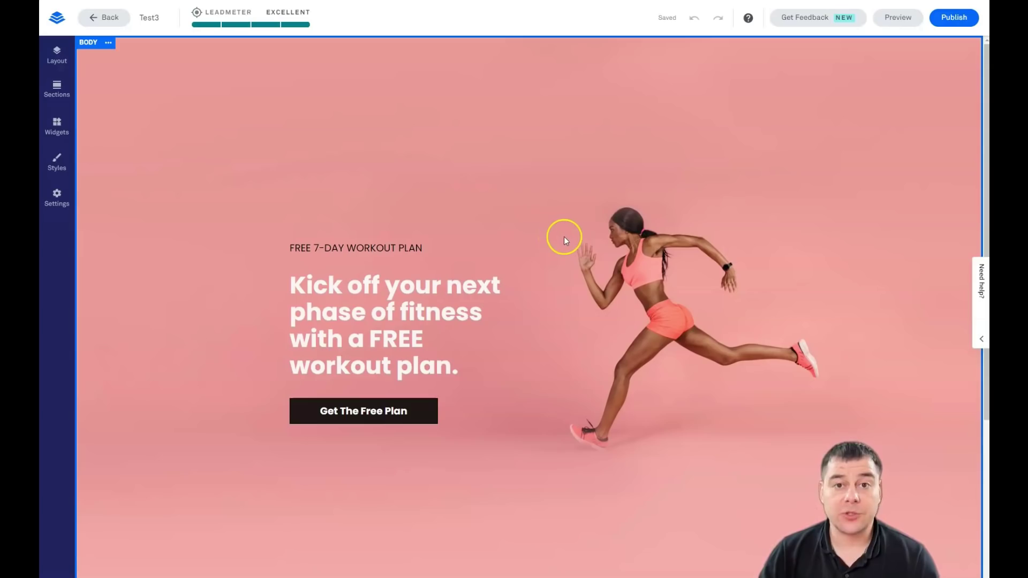
scroll(586, 229, "down", 1)
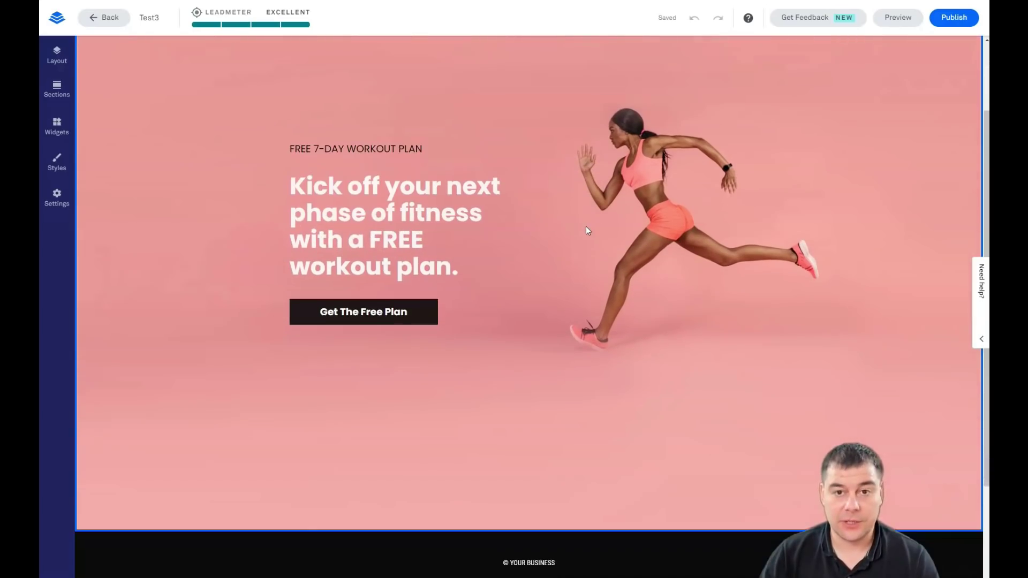
scroll(586, 227, "down", 3)
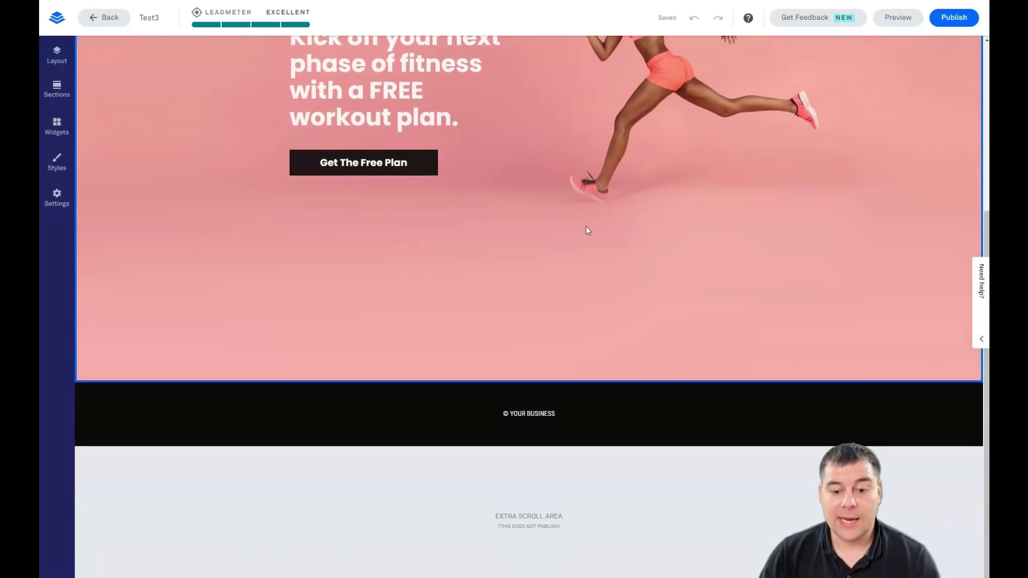
scroll(586, 227, "up", 5)
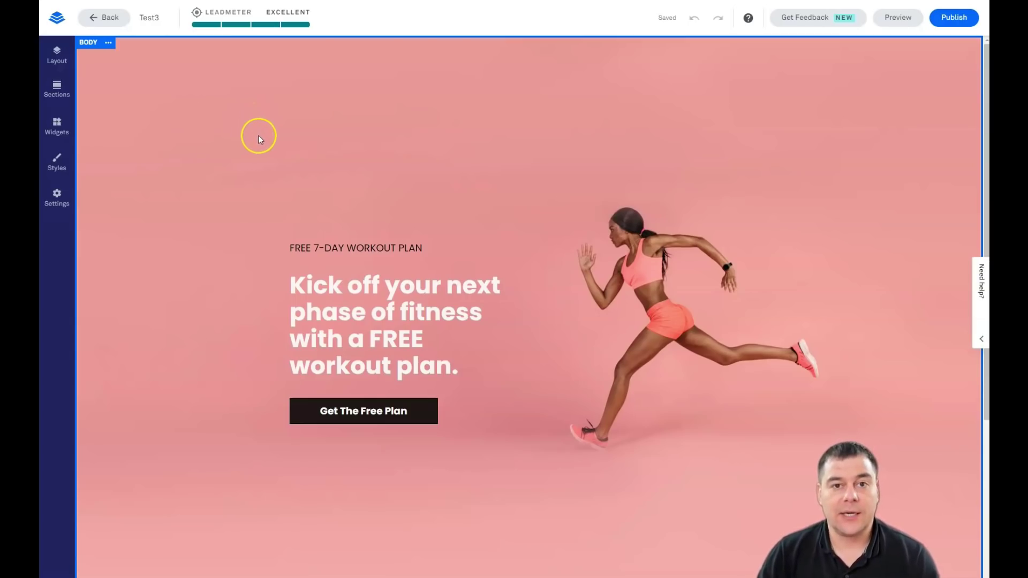
Browse the Call to Action, Contact Us and Hero section designs, dropping the second Hero design at the page top
left_click(57, 60)
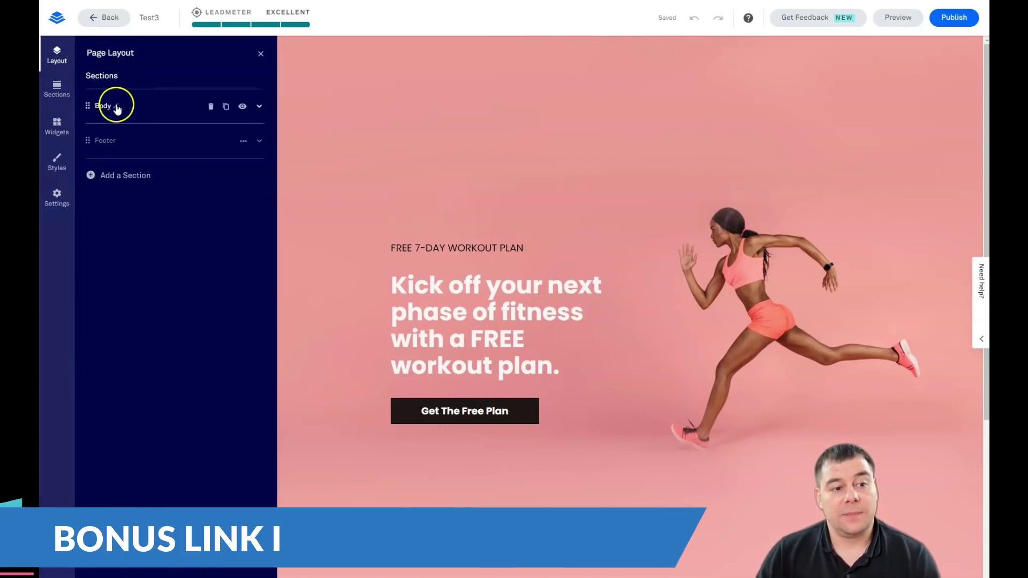
mouse_move(113, 139)
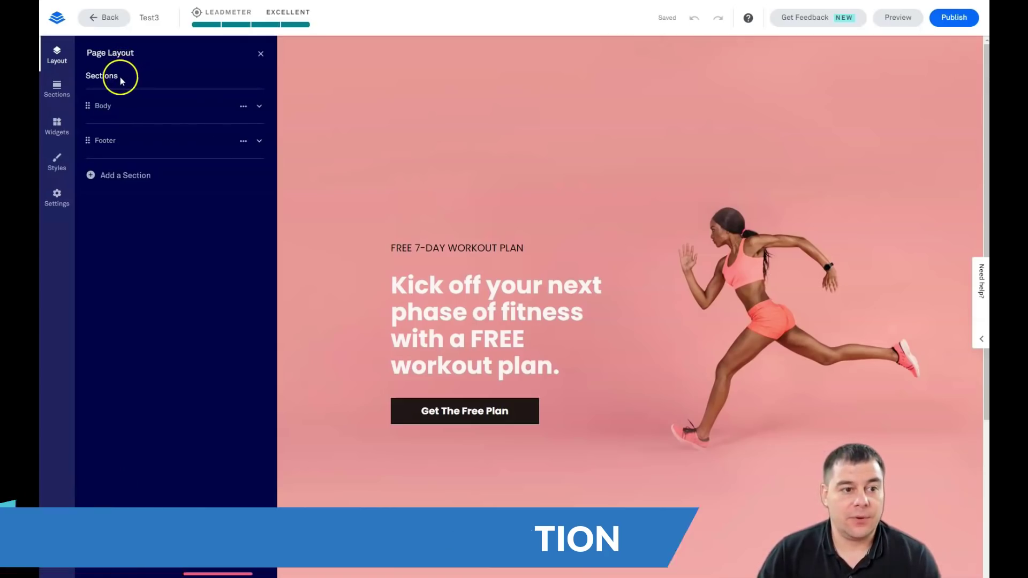
mouse_move(97, 103)
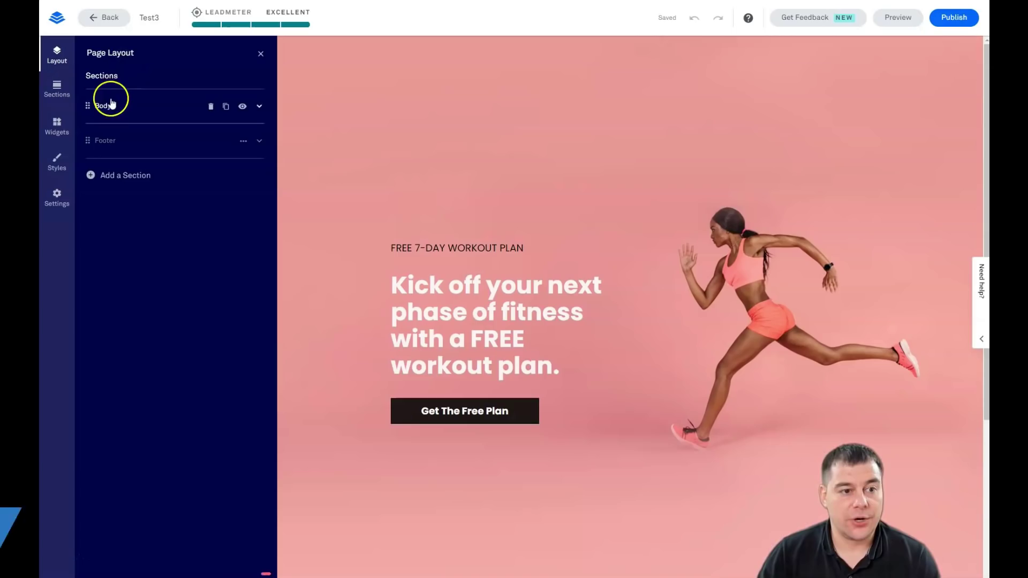
left_click(110, 179)
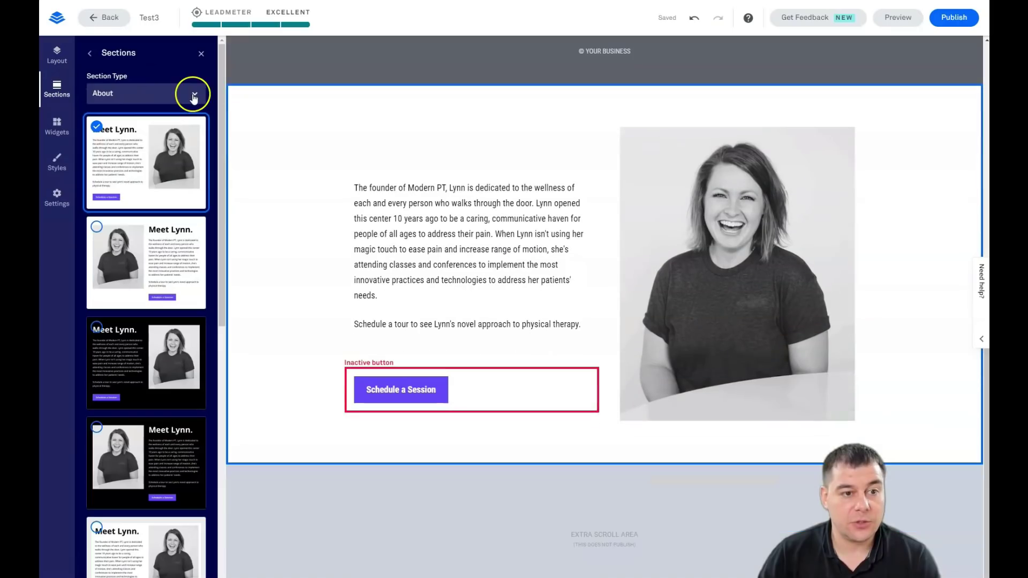
left_click(192, 93)
left_click(123, 138)
left_click(192, 93)
left_click(133, 155)
left_click(195, 94)
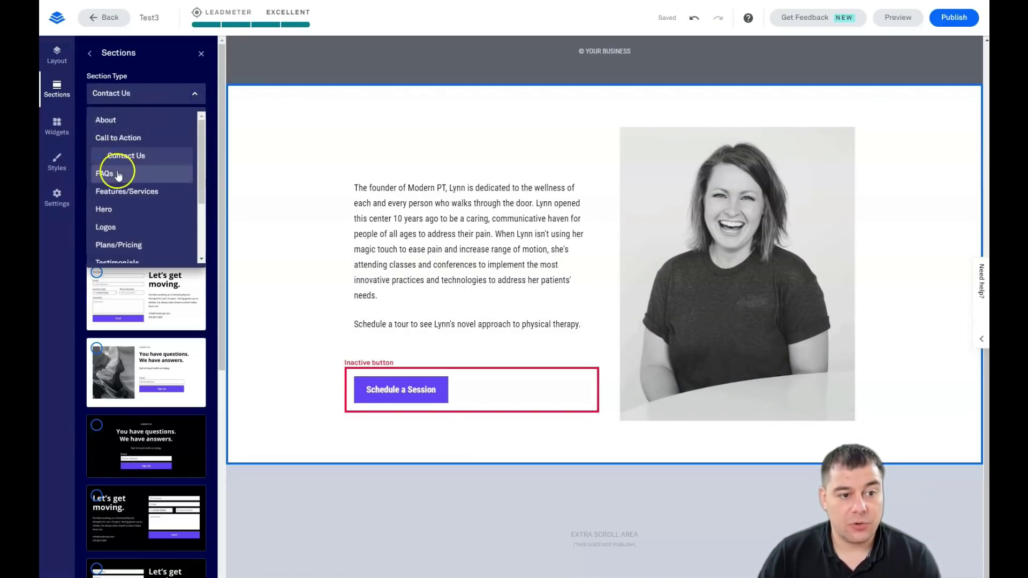
scroll(118, 175, "down", 3)
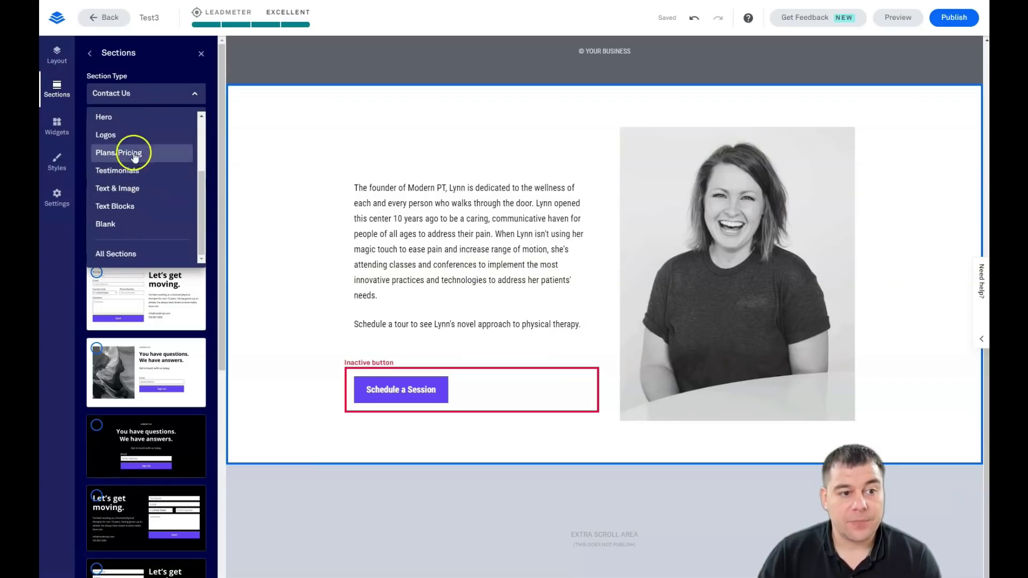
left_click(121, 118)
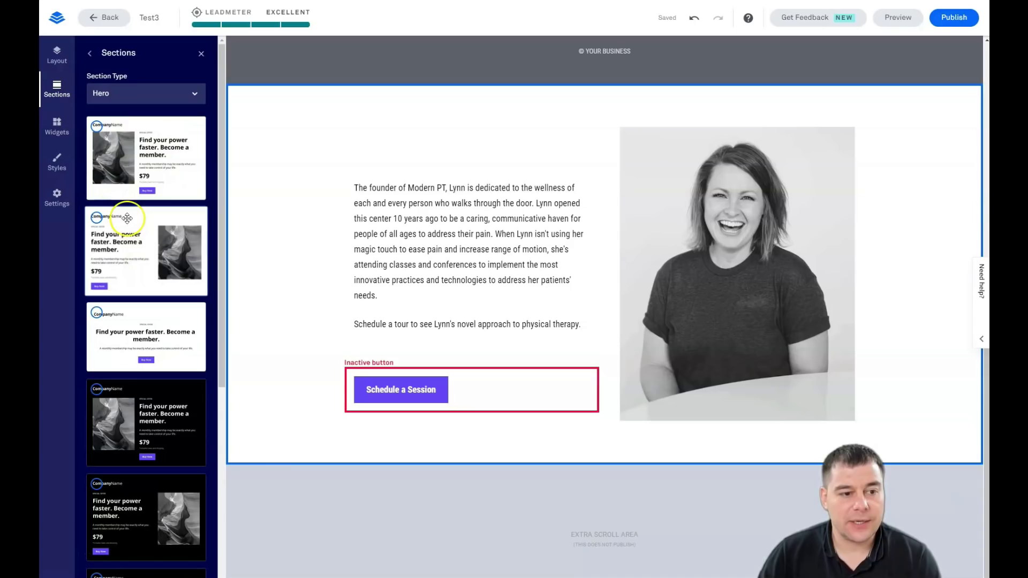
left_click_drag(129, 216, 549, 113)
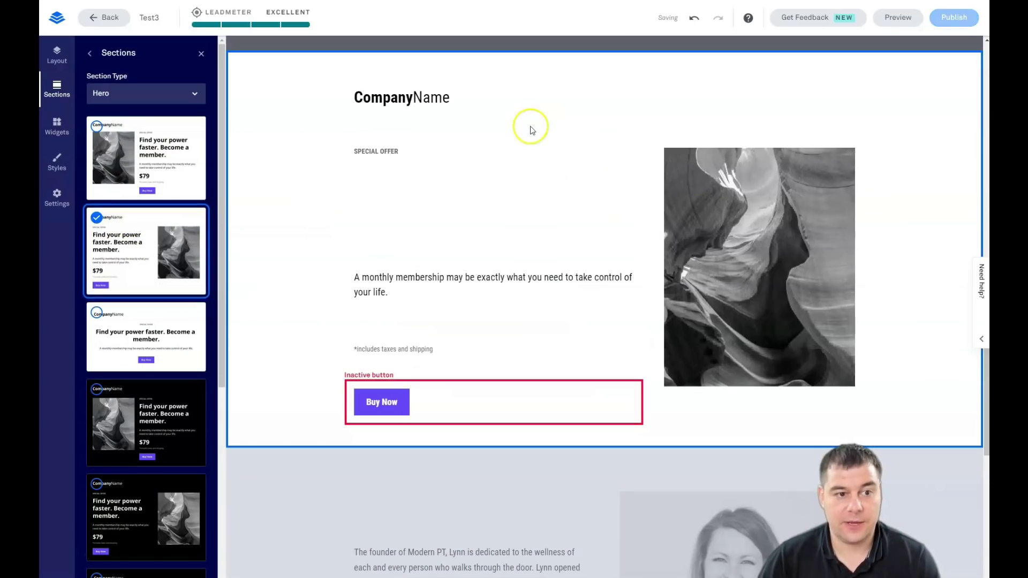
Drag the 2-column Blank section onto the top drop zone of the canvas
left_click(193, 98)
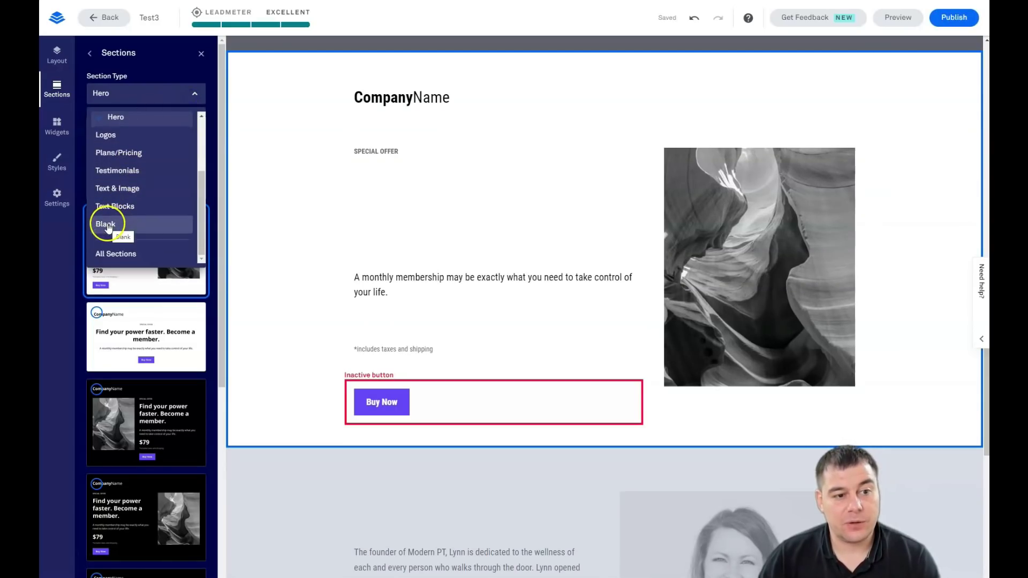
left_click(107, 225)
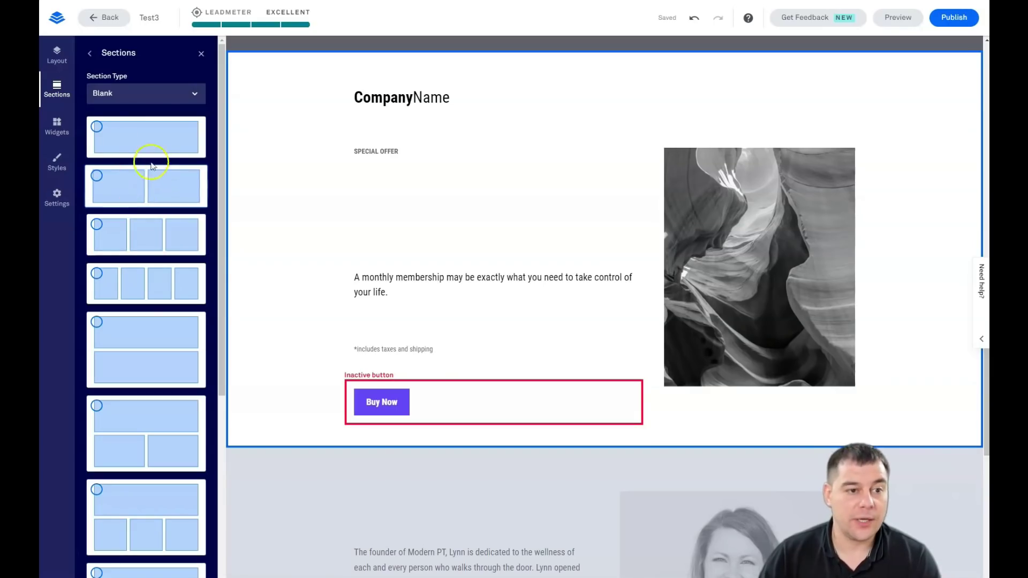
scroll(155, 250, "down", 3)
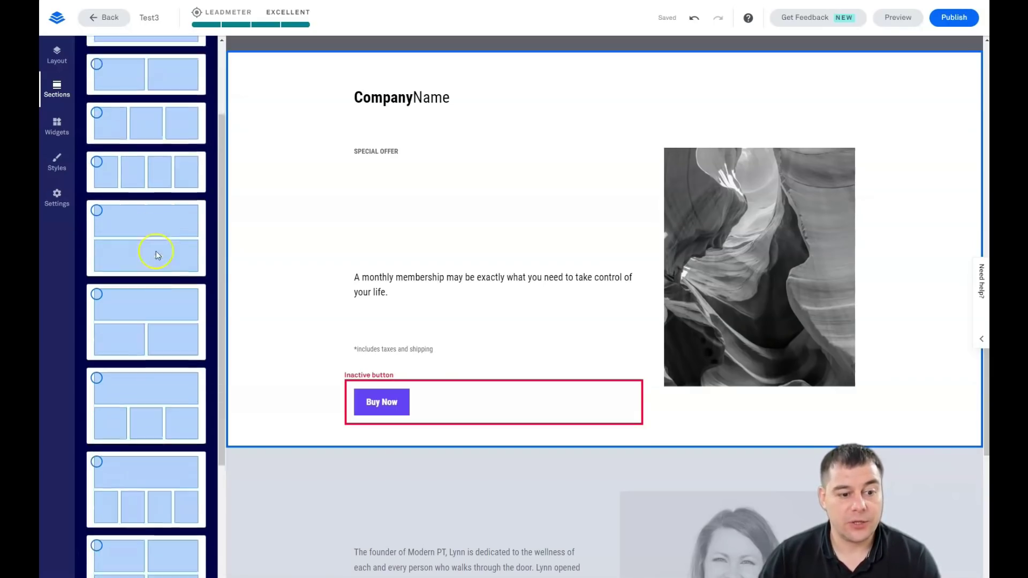
scroll(154, 248, "up", 3)
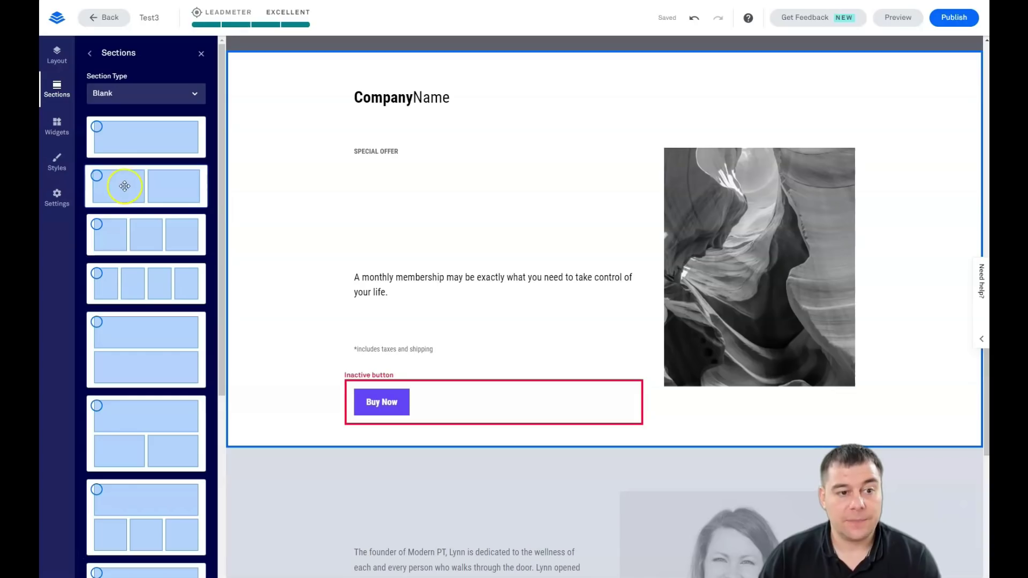
left_click_drag(125, 186, 586, 82)
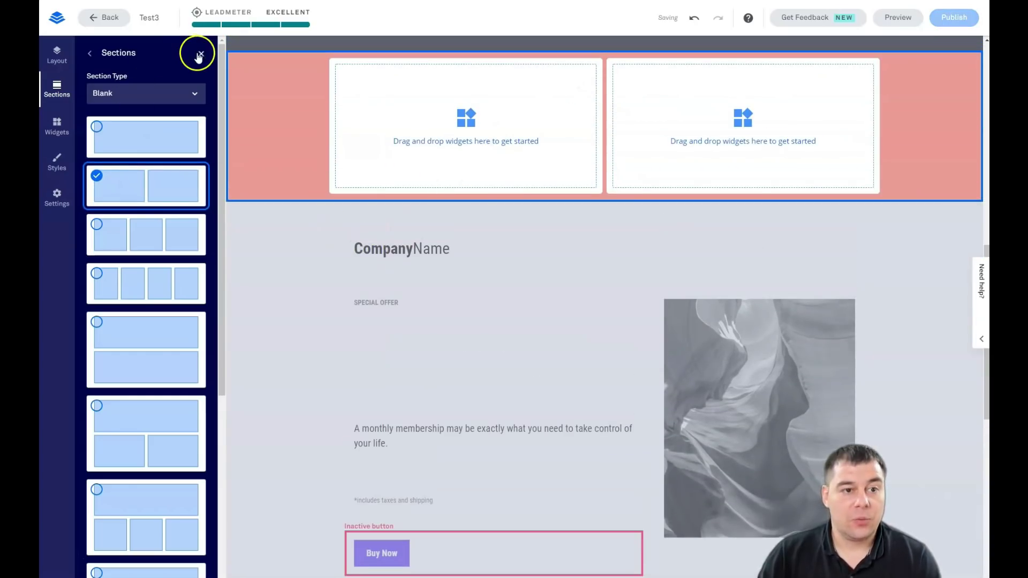
Delete the CompanyName Hero 1 section and confirm the removal
left_click(200, 54)
scroll(140, 236, "down", 6)
scroll(214, 289, "up", 6)
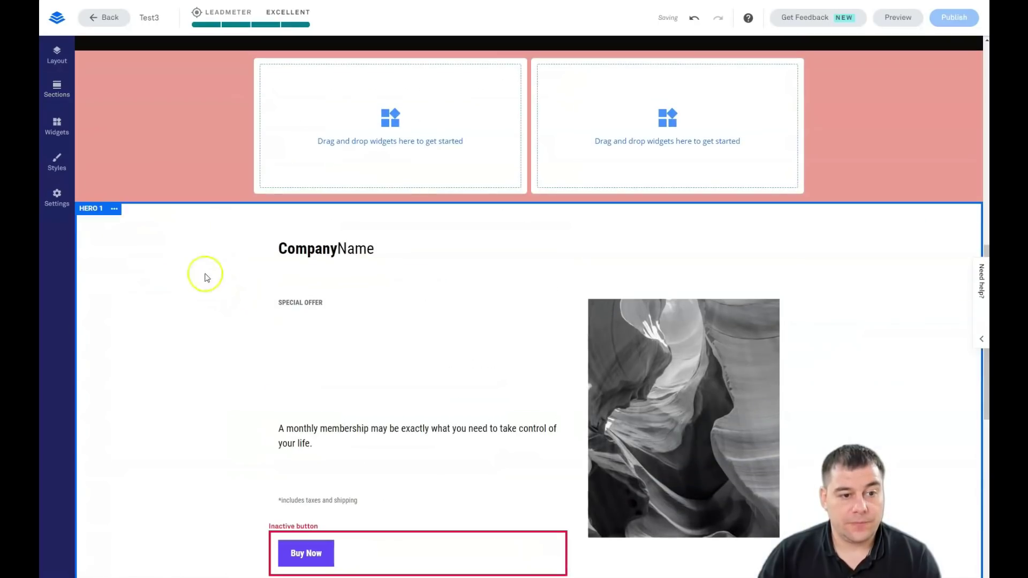
left_click(114, 211)
left_click(142, 218)
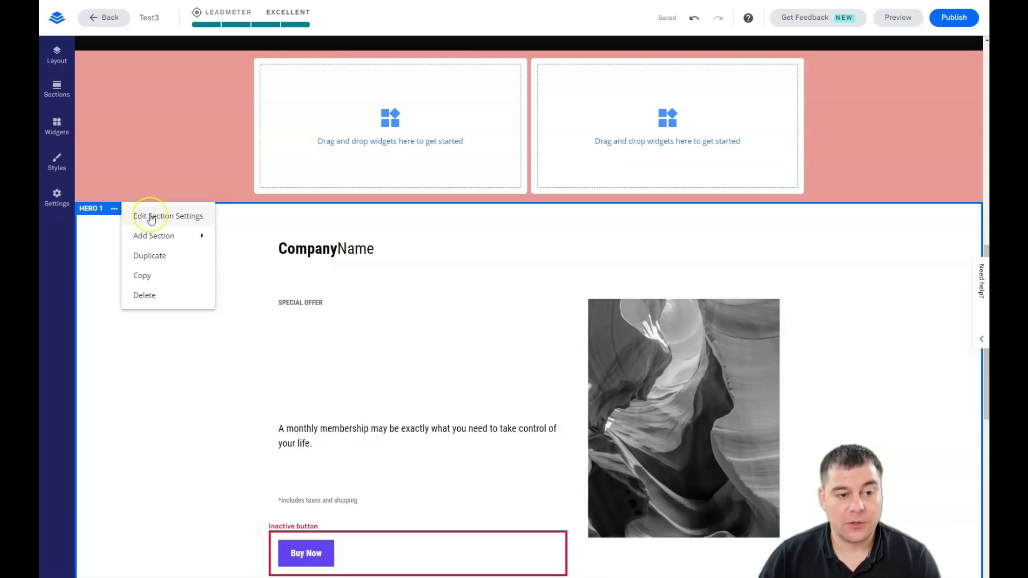
mouse_move(149, 242)
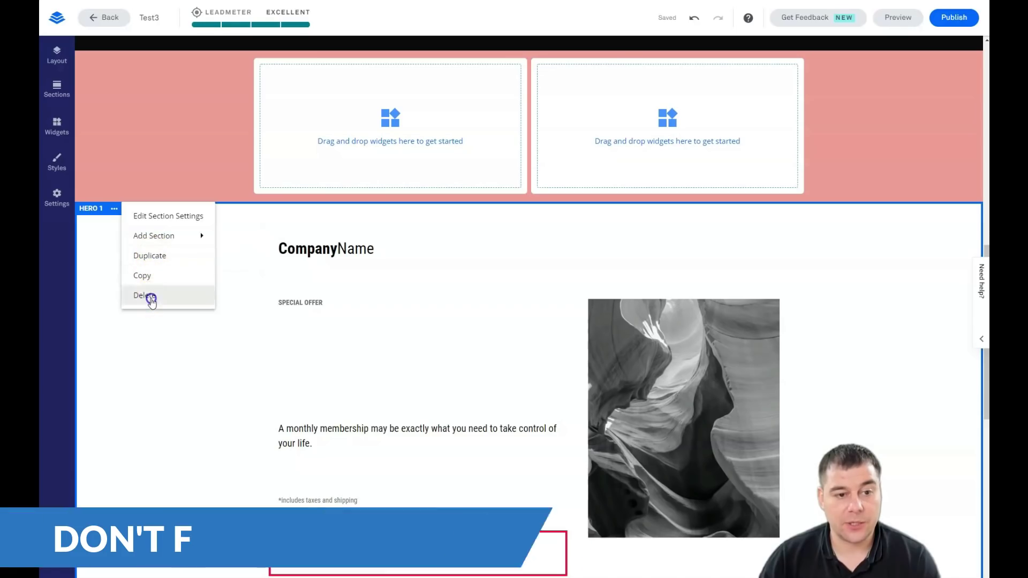
left_click(151, 297)
left_click(182, 257)
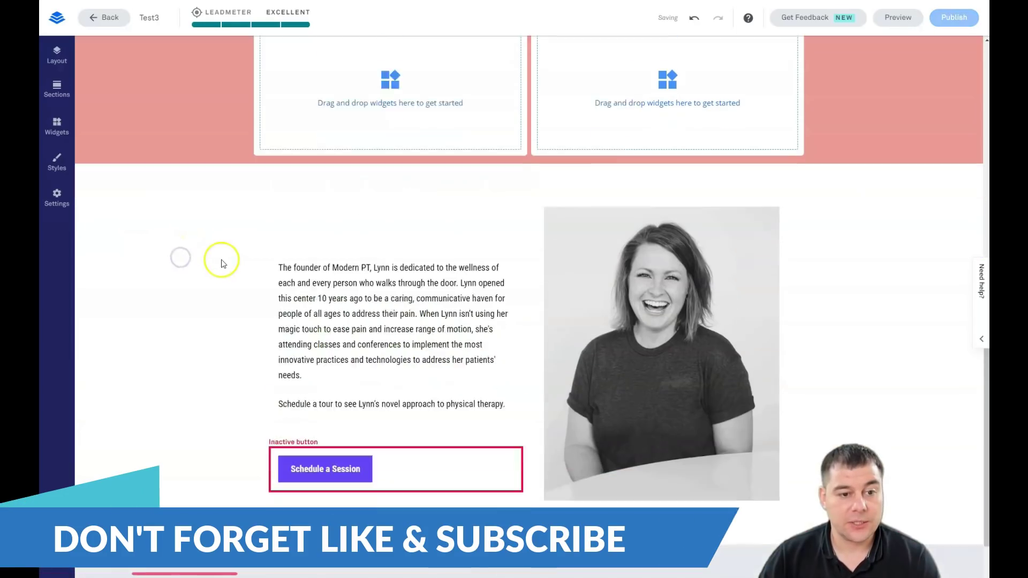
Delete the About 1 section and confirm the removal
left_click(194, 155)
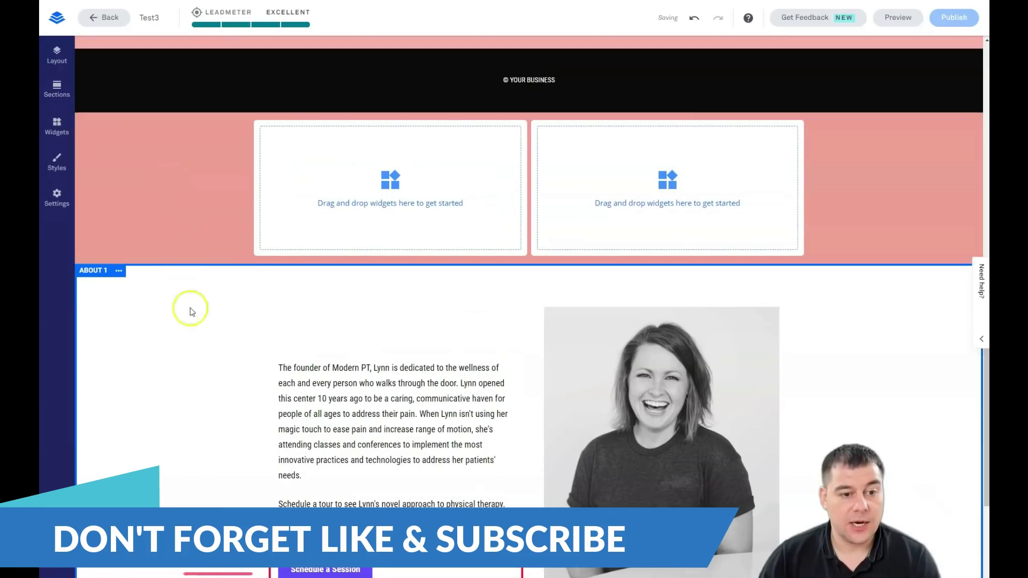
left_click(118, 270)
left_click(160, 358)
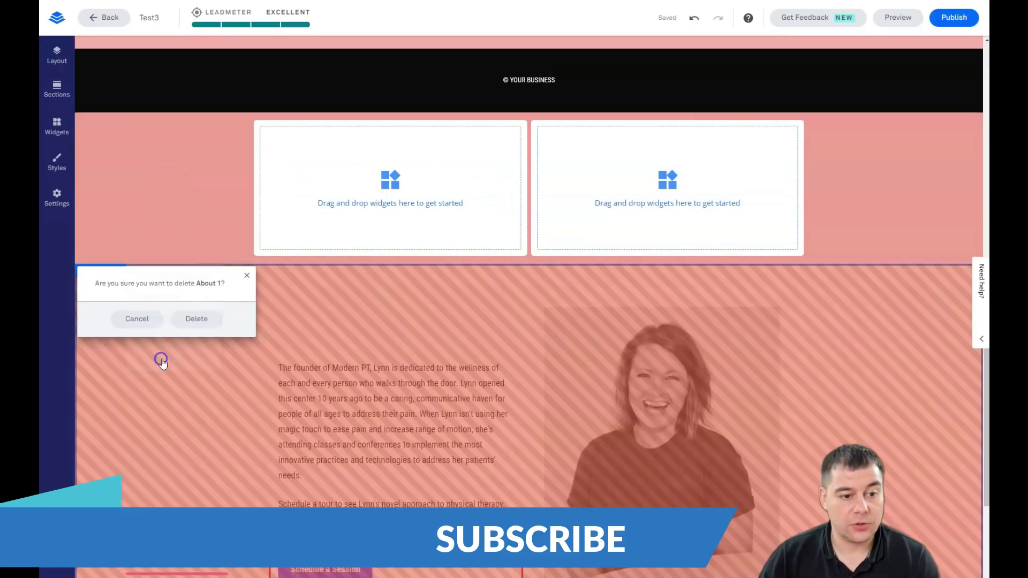
left_click(199, 319)
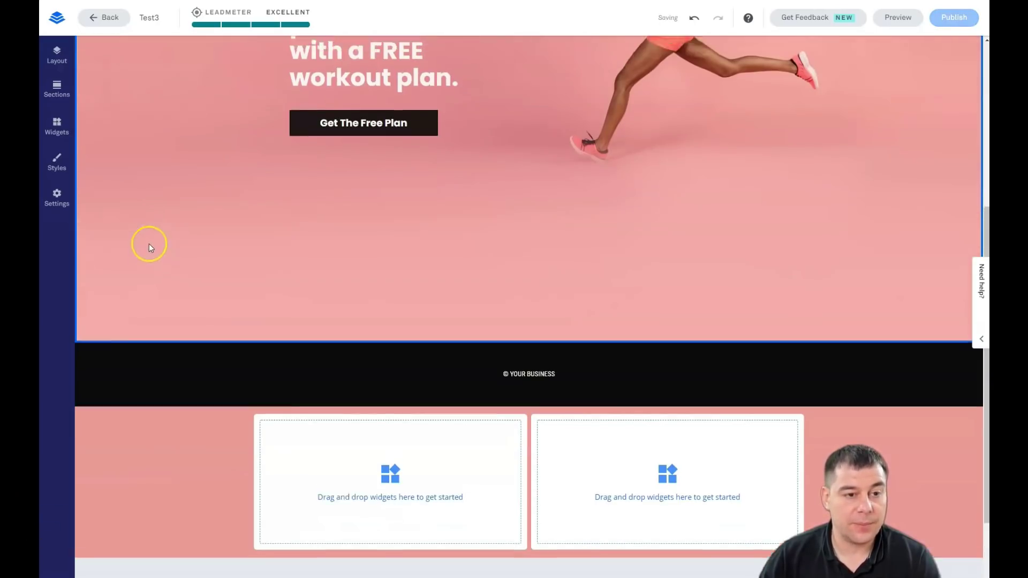
In the Layout panel, move the Footer row below Blank 1
left_click(57, 56)
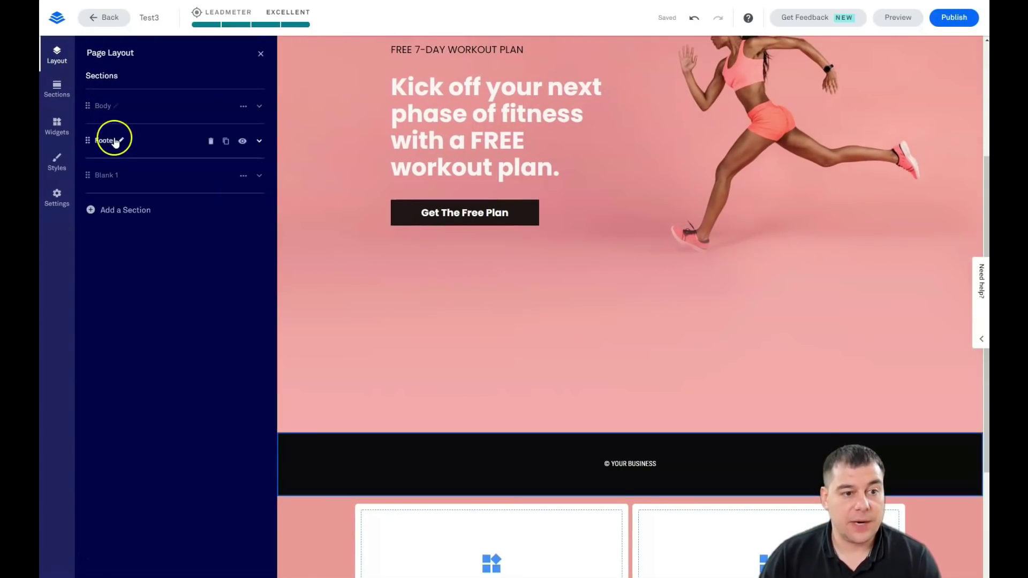
scroll(408, 188, "down", 2)
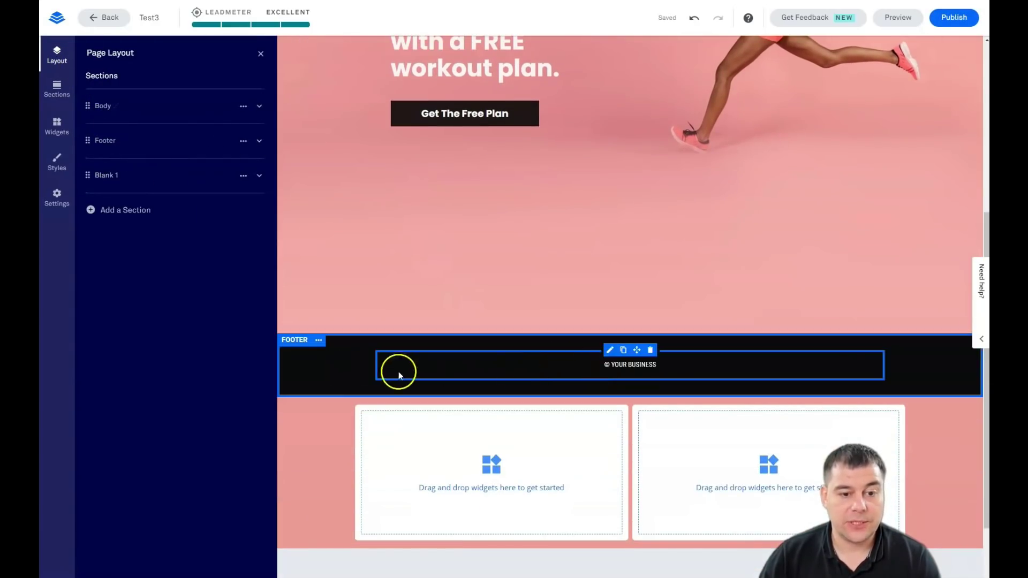
left_click_drag(88, 140, 92, 182)
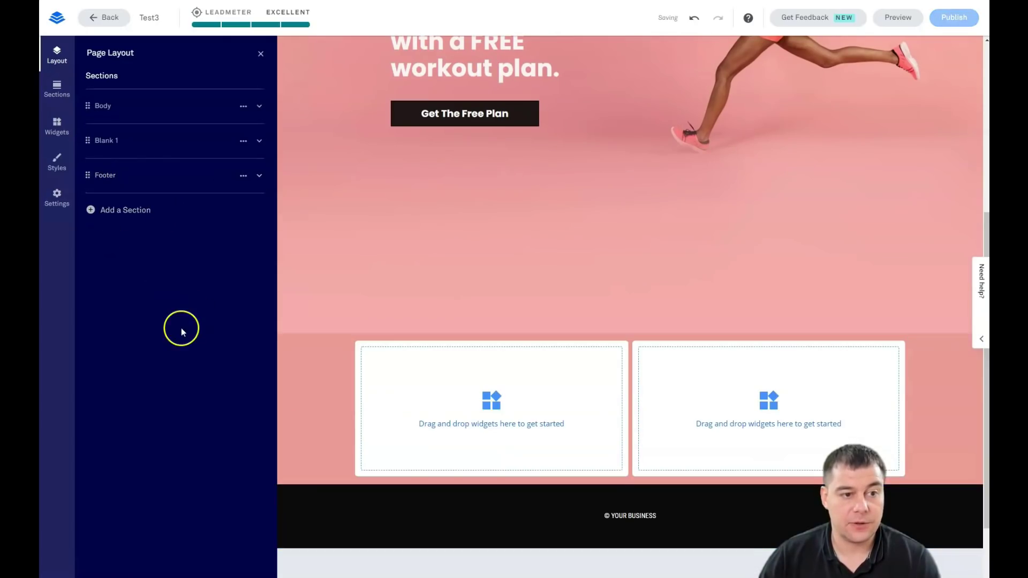
Expand Body to show Section#1's Headline and Column 3, and open Section#1's add options
left_click(130, 110)
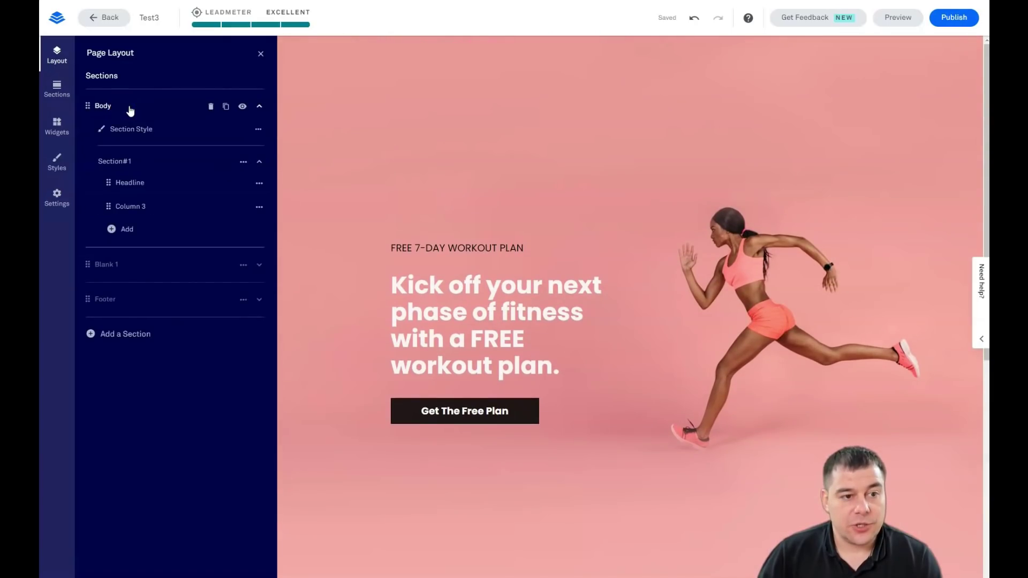
left_click(127, 129)
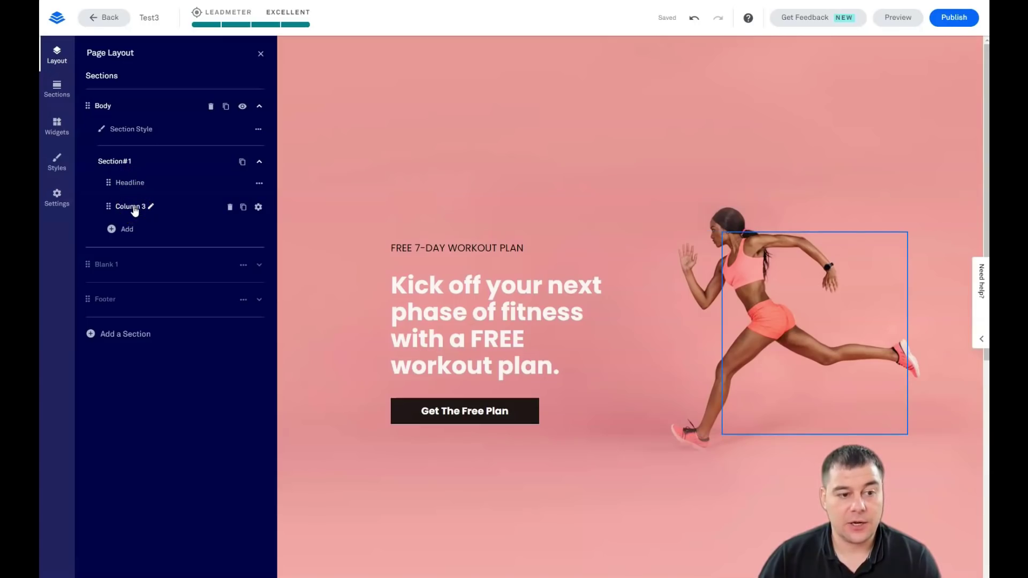
left_click(113, 231)
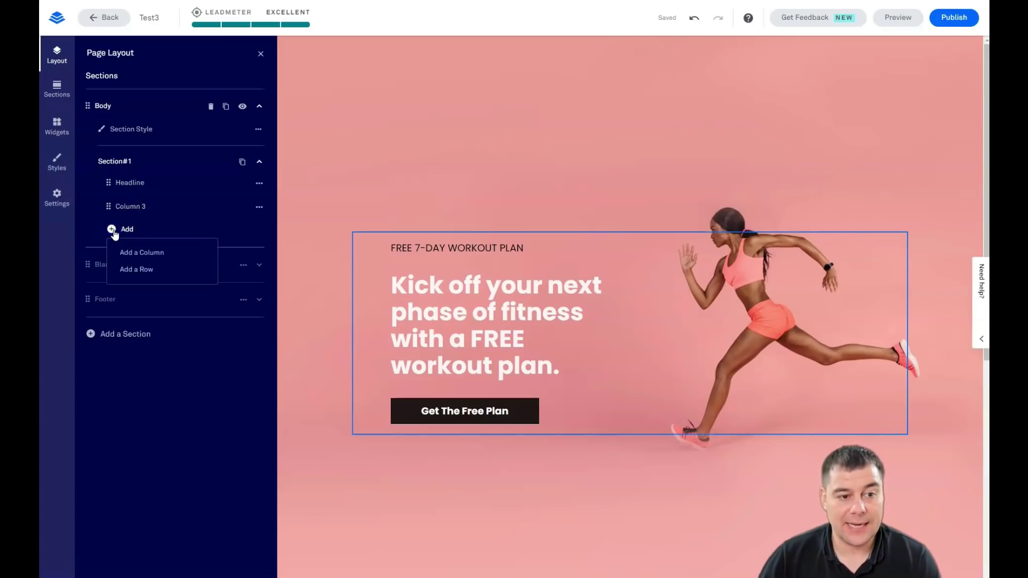
left_click(136, 257)
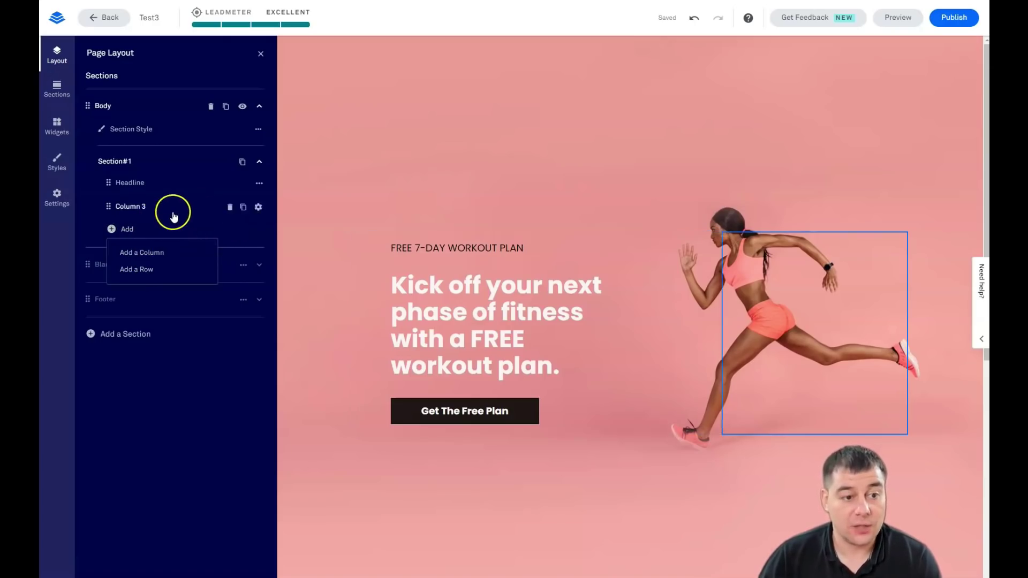
In Body's Section Style, change the background image, browsing Premium Images and uploading the gym chains photo
left_click(263, 166)
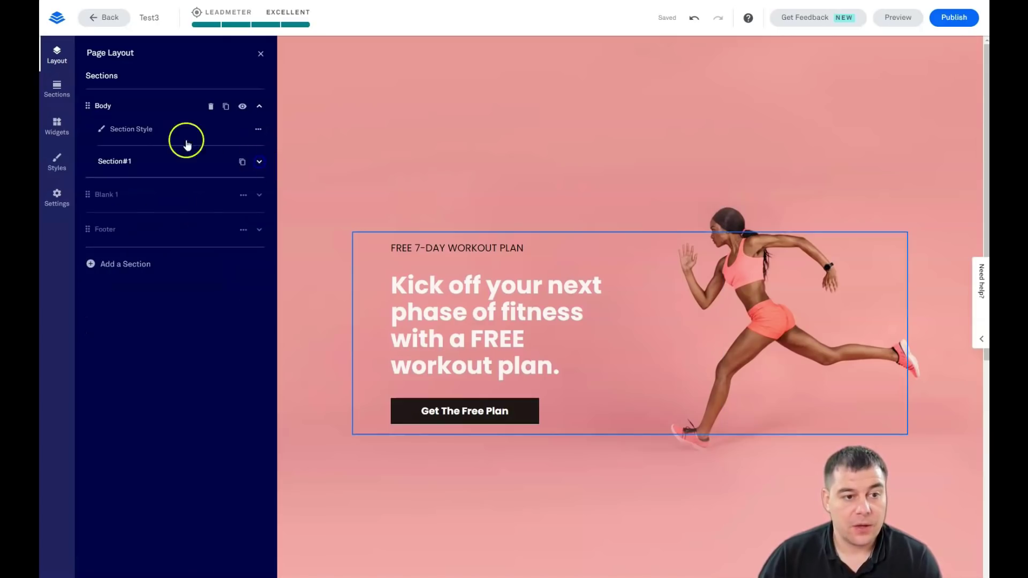
left_click(125, 134)
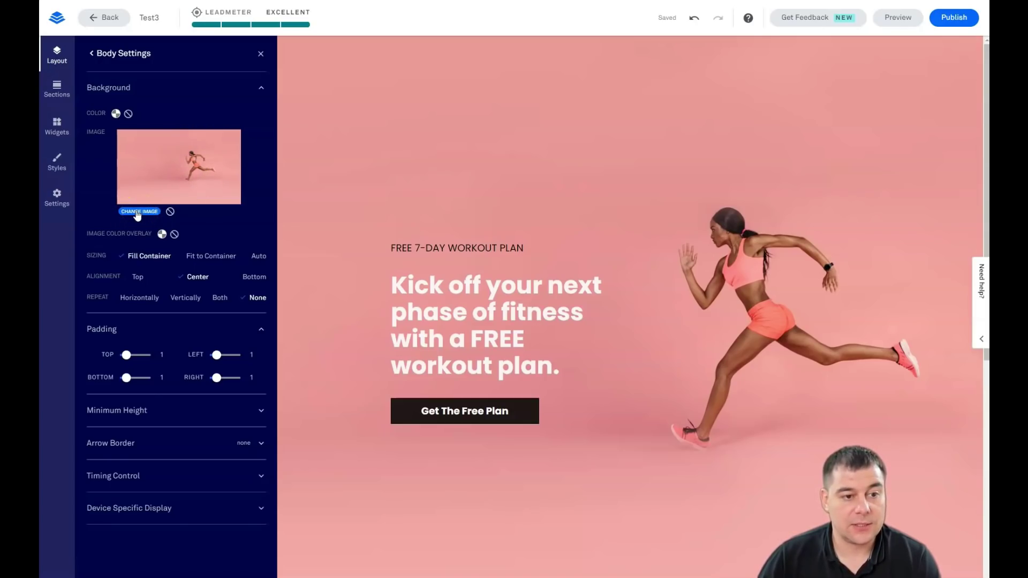
left_click(165, 211)
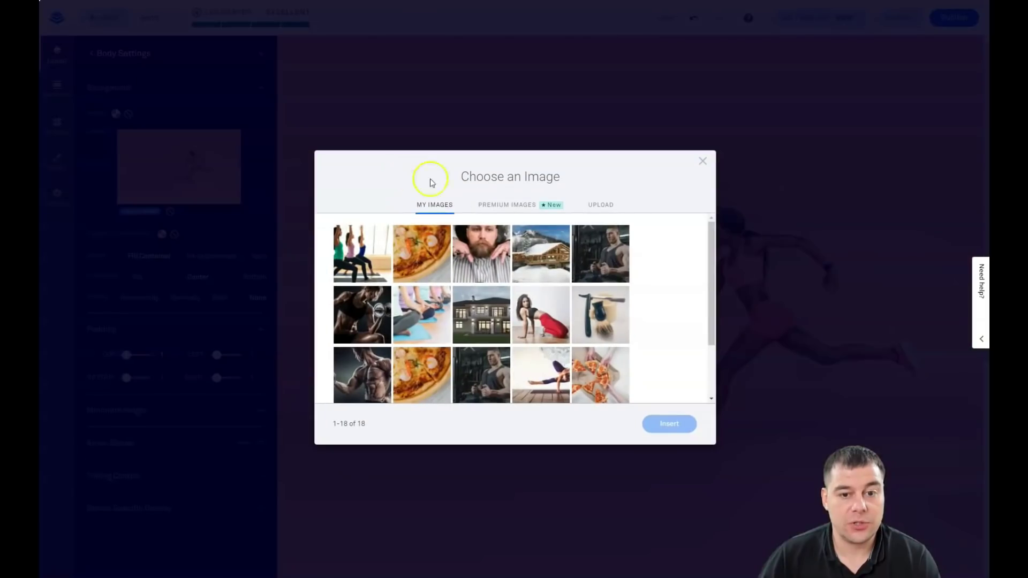
left_click(507, 206)
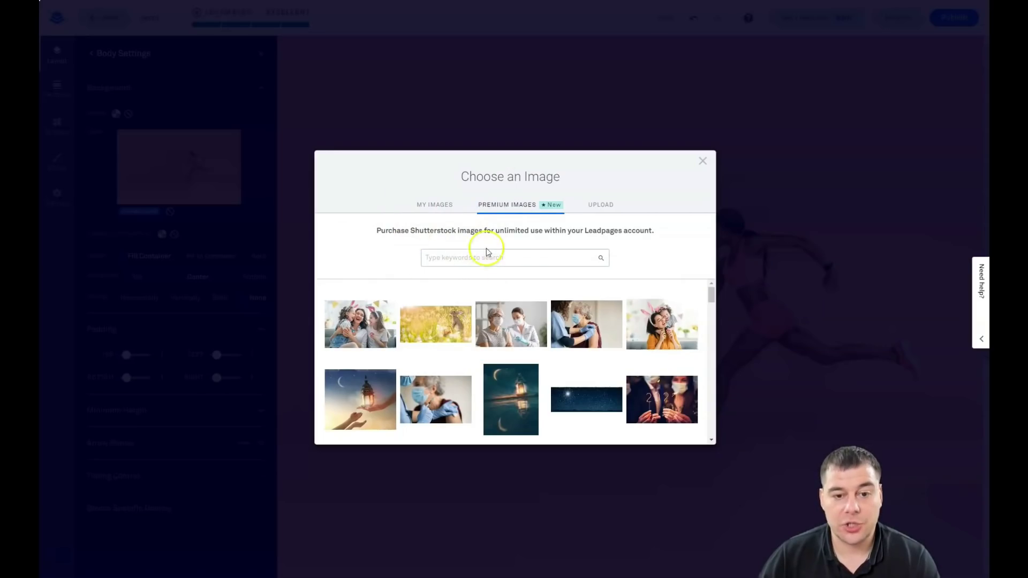
scroll(549, 324, "down", 5)
scroll(549, 328, "down", 10)
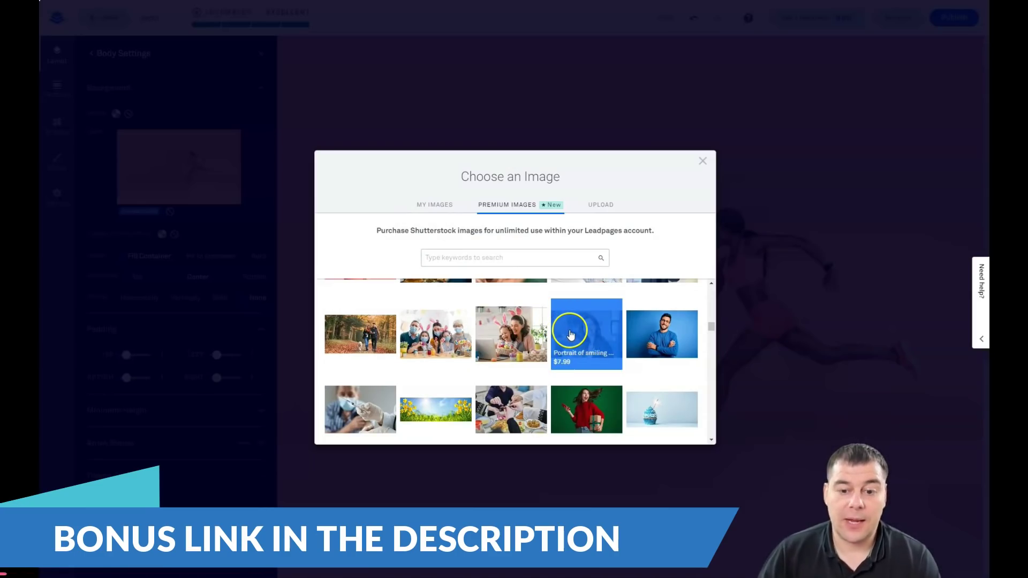
left_click(602, 204)
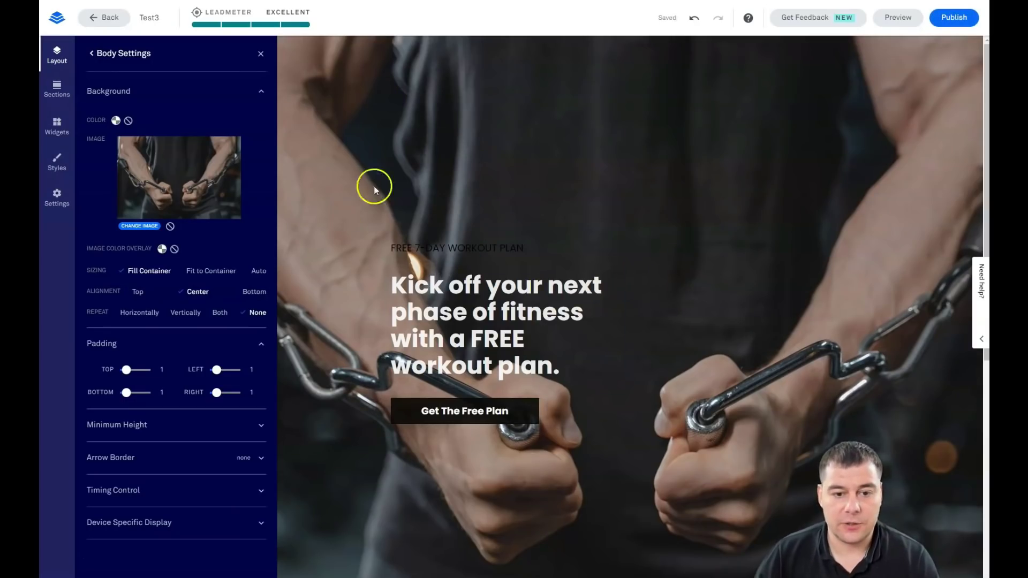
Add a custom 0A0A0A Image Color Overlay and lower its opacity to 51
scroll(660, 371, "down", 3)
scroll(660, 370, "up", 3)
left_click(254, 241)
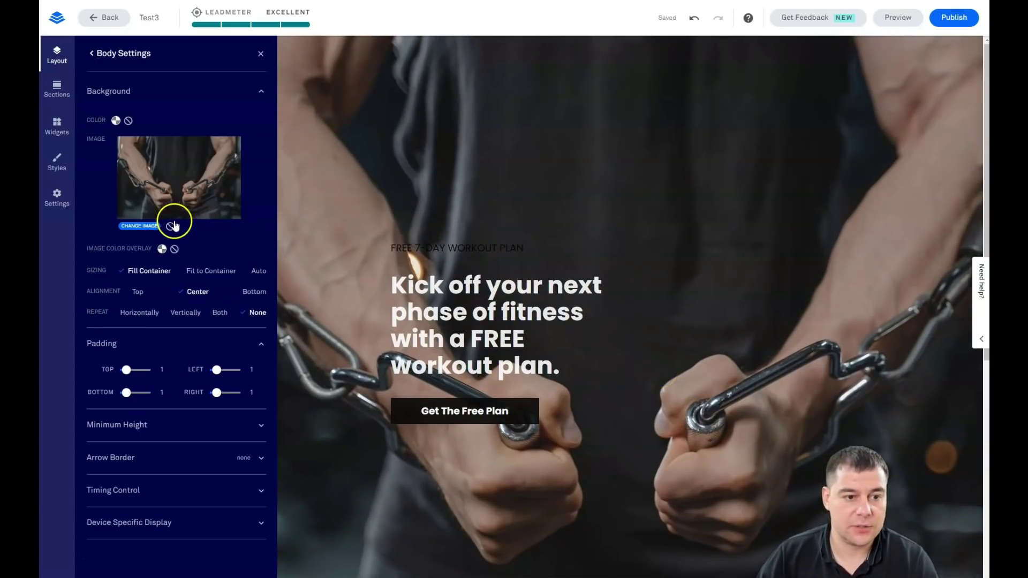
left_click(161, 251)
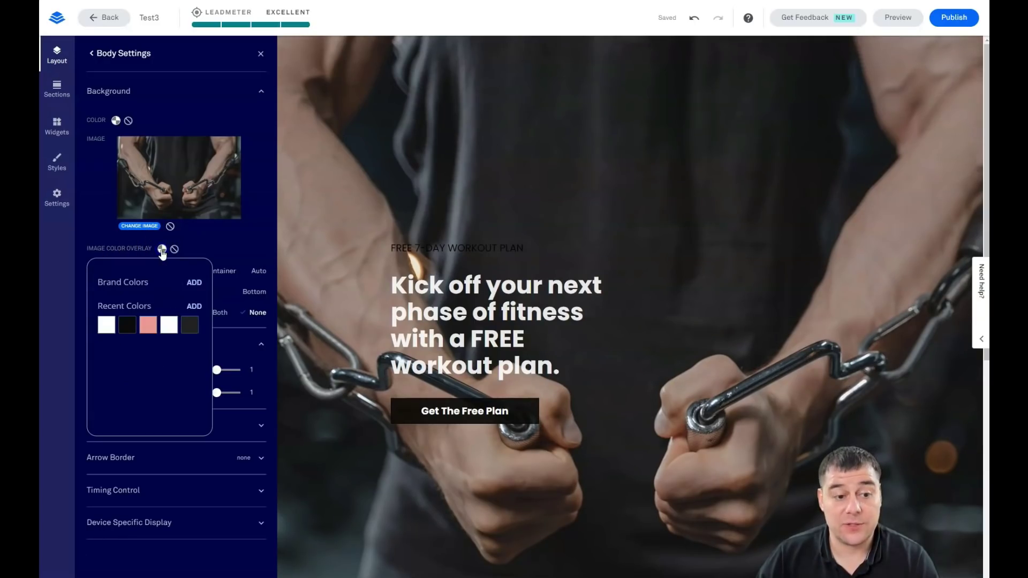
left_click(194, 307)
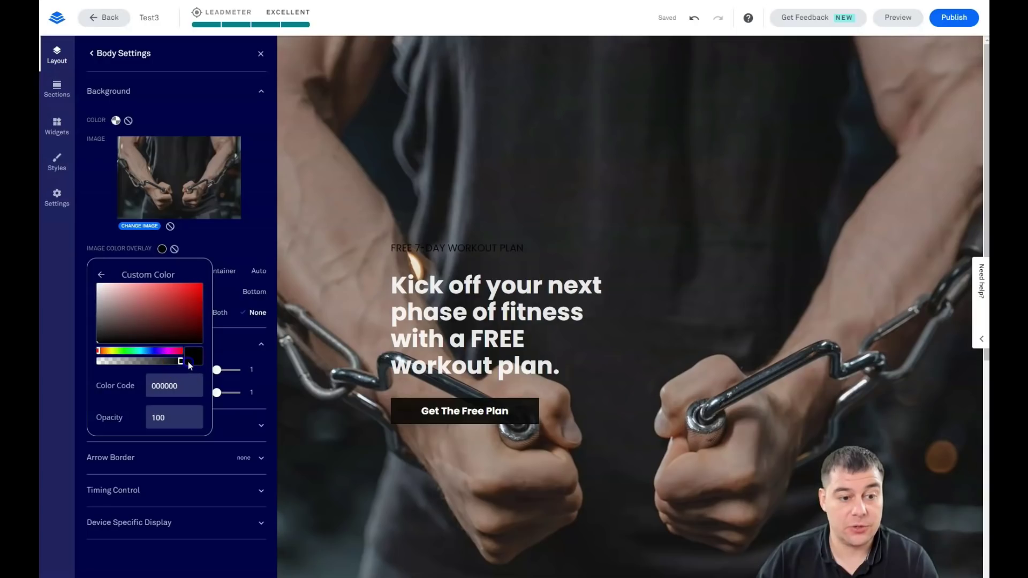
left_click(97, 342)
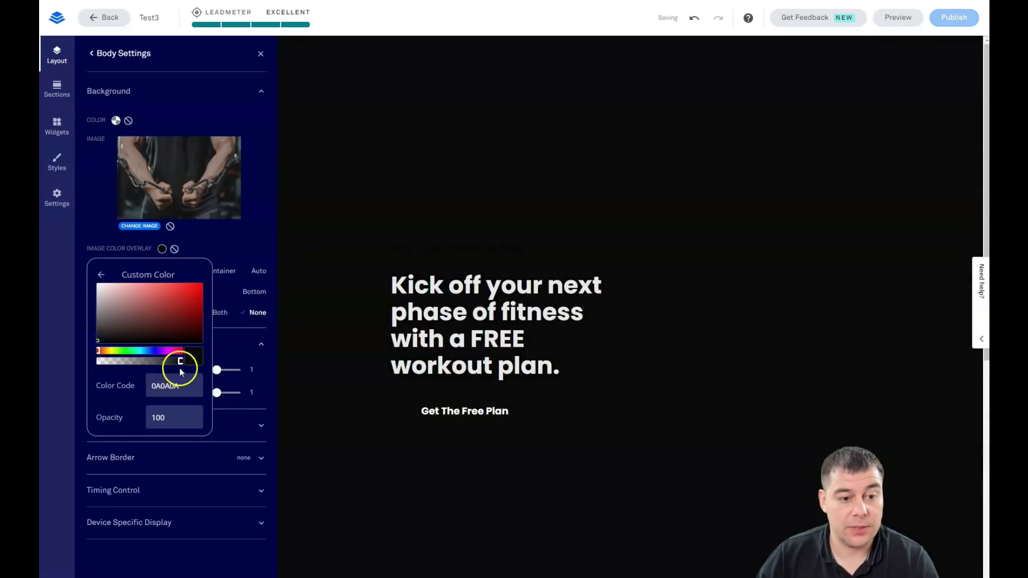
left_click_drag(180, 363, 140, 362)
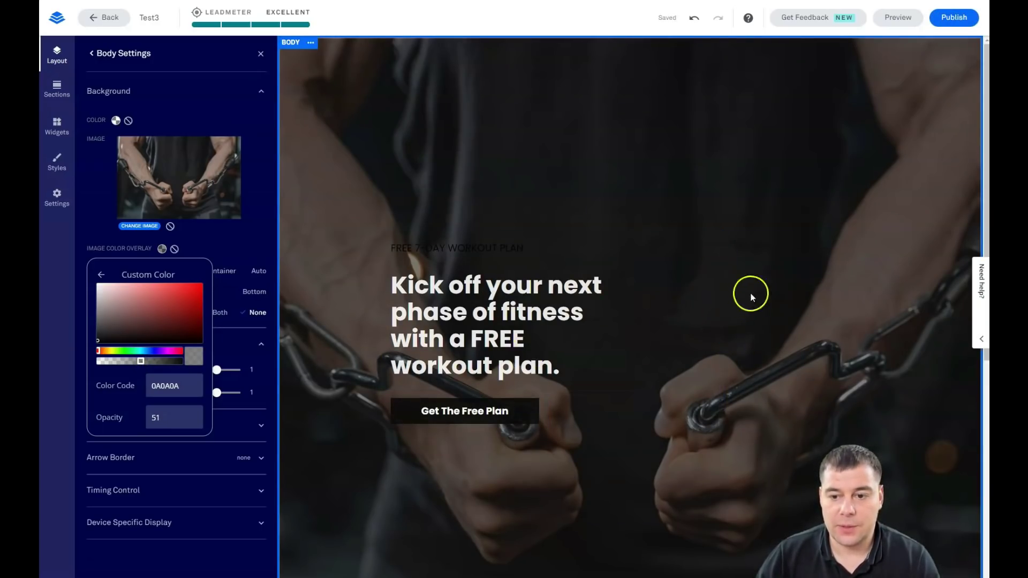
Delete the selected empty box and widen the headline column
left_click(828, 239)
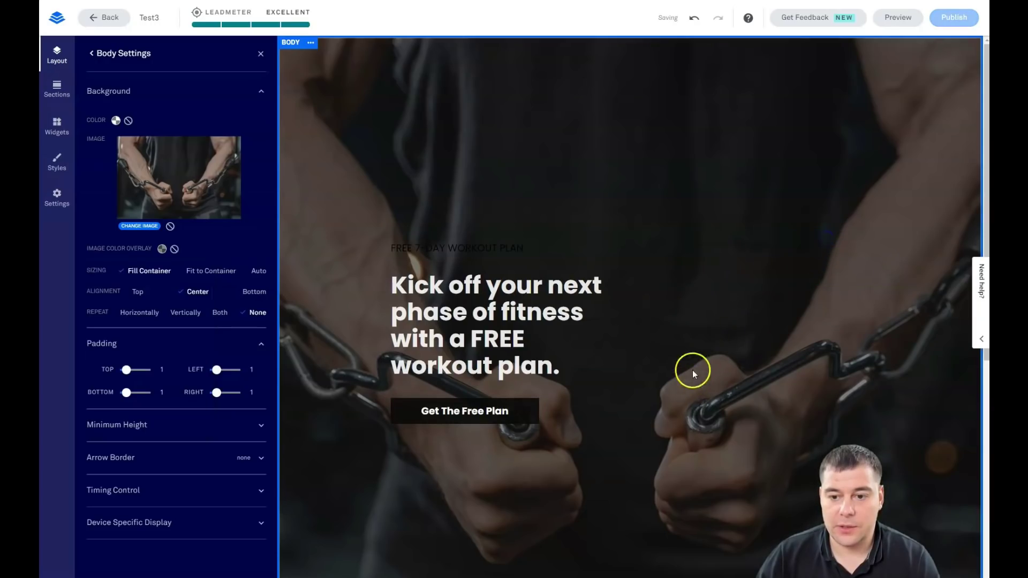
left_click_drag(801, 342, 841, 345)
left_click(119, 120)
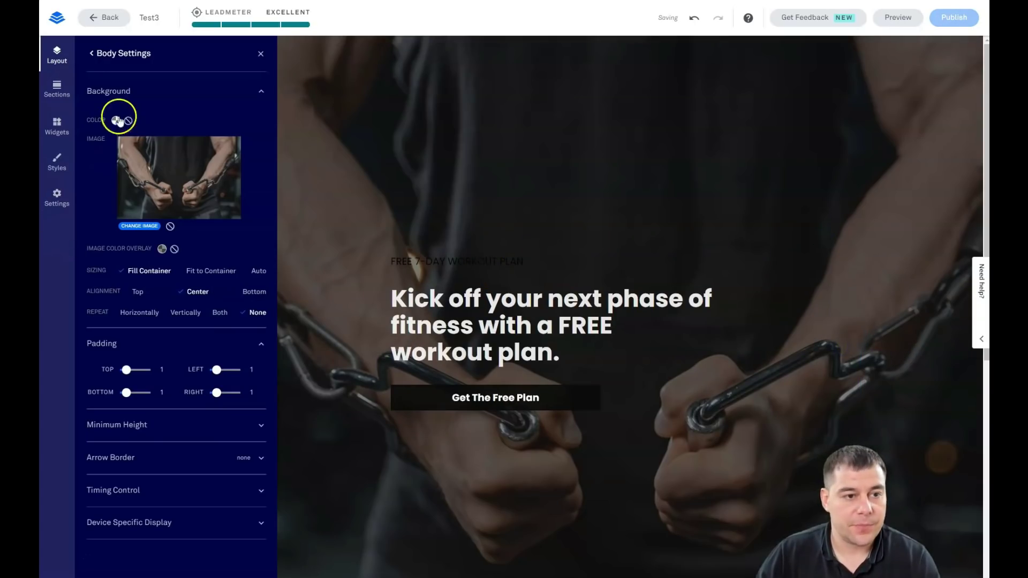
left_click(92, 53)
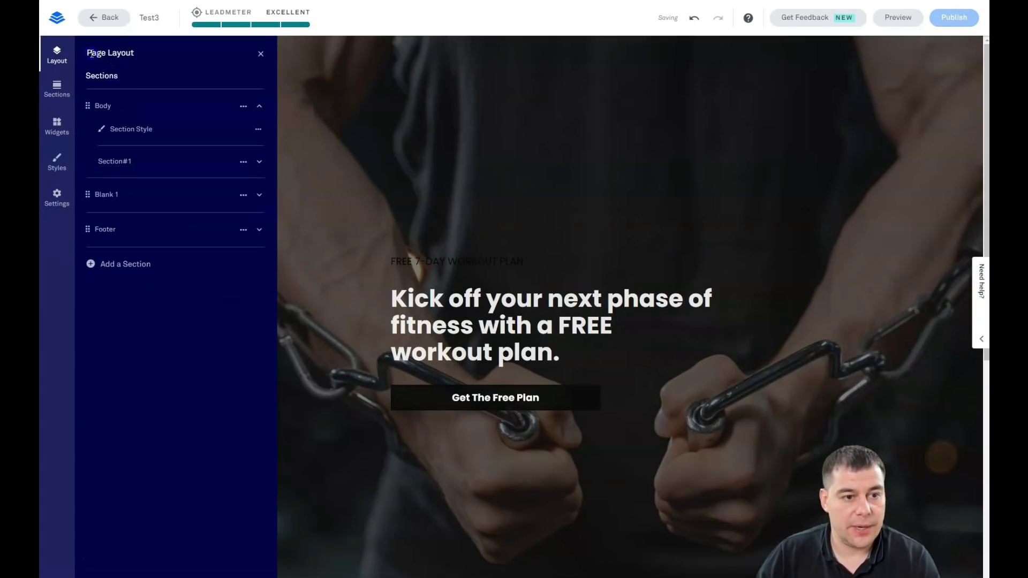
left_click(117, 133)
left_click(92, 53)
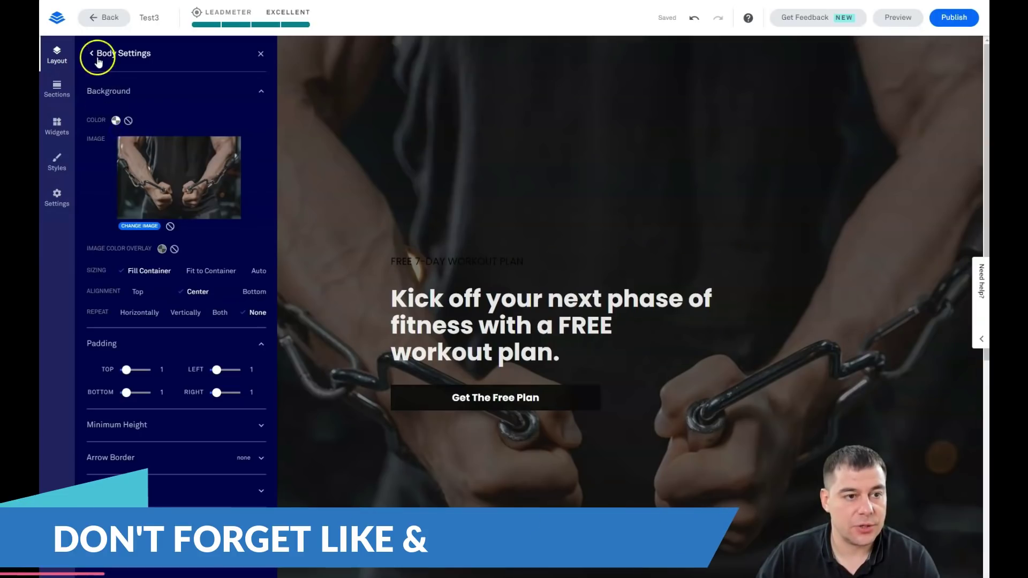
Expand Section#1 in Page Layout and delete the empty Column 3, confirming the deletion
left_click(101, 133)
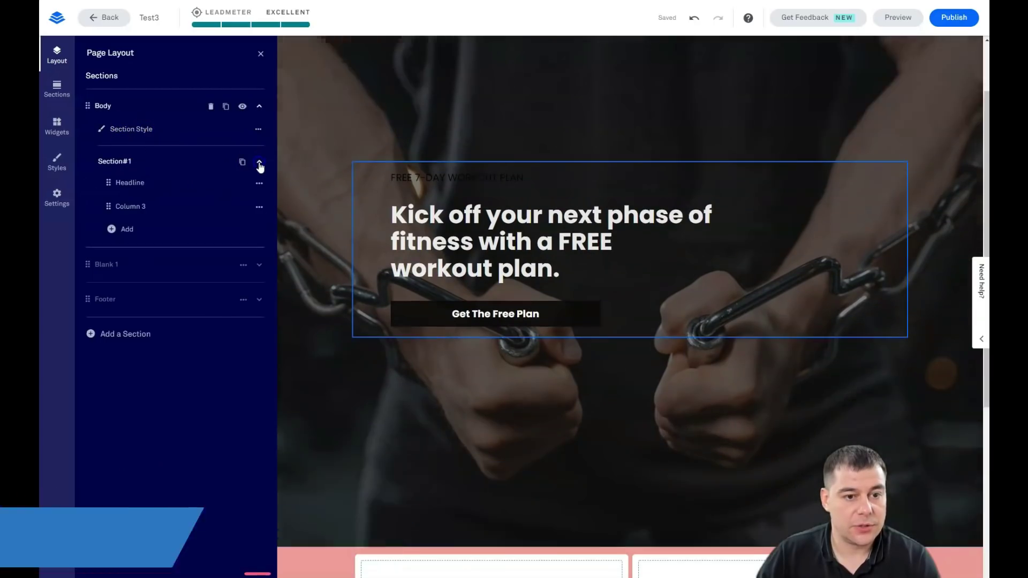
left_click(122, 208)
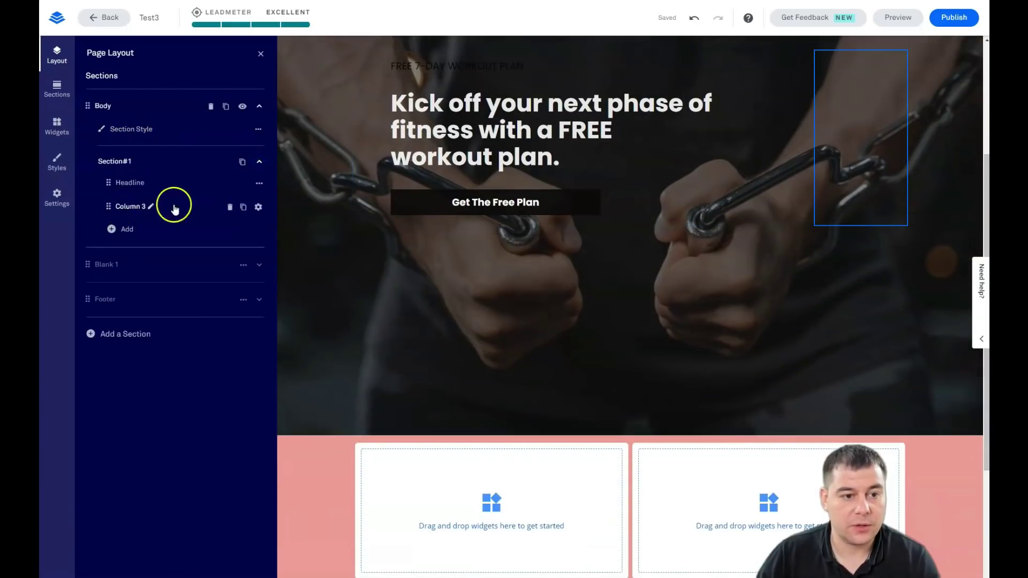
left_click(230, 208)
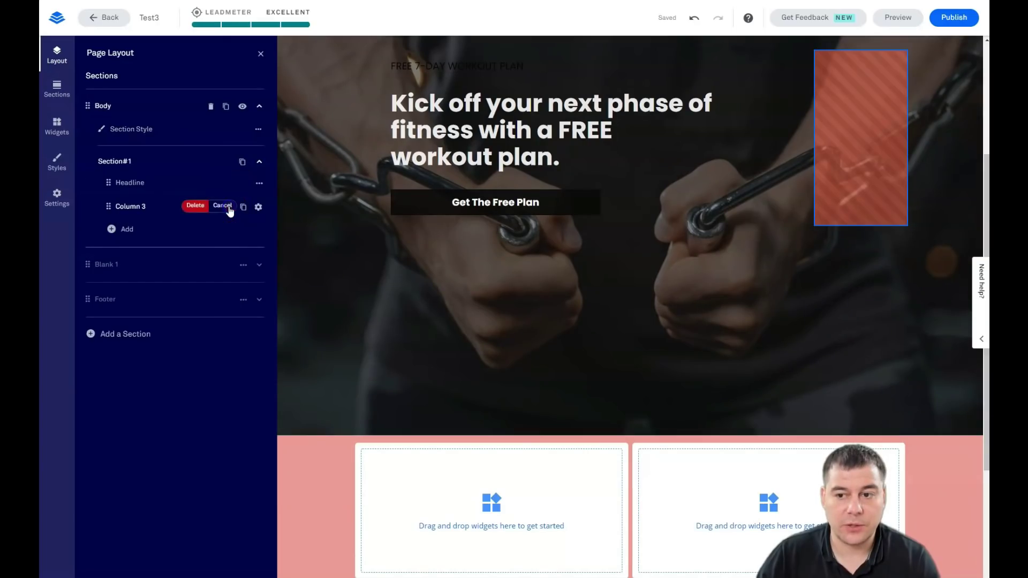
left_click(198, 209)
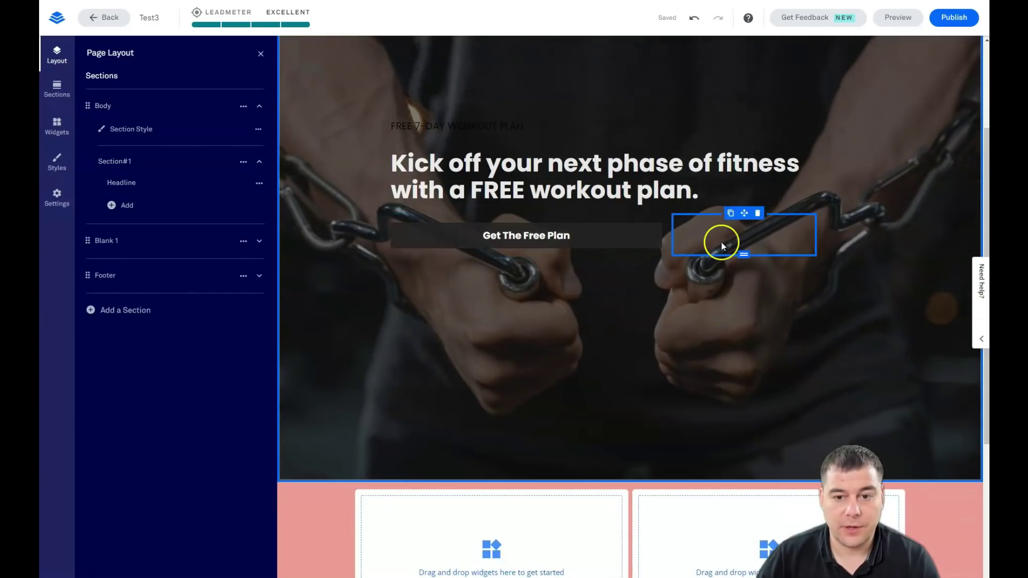
left_click(757, 213)
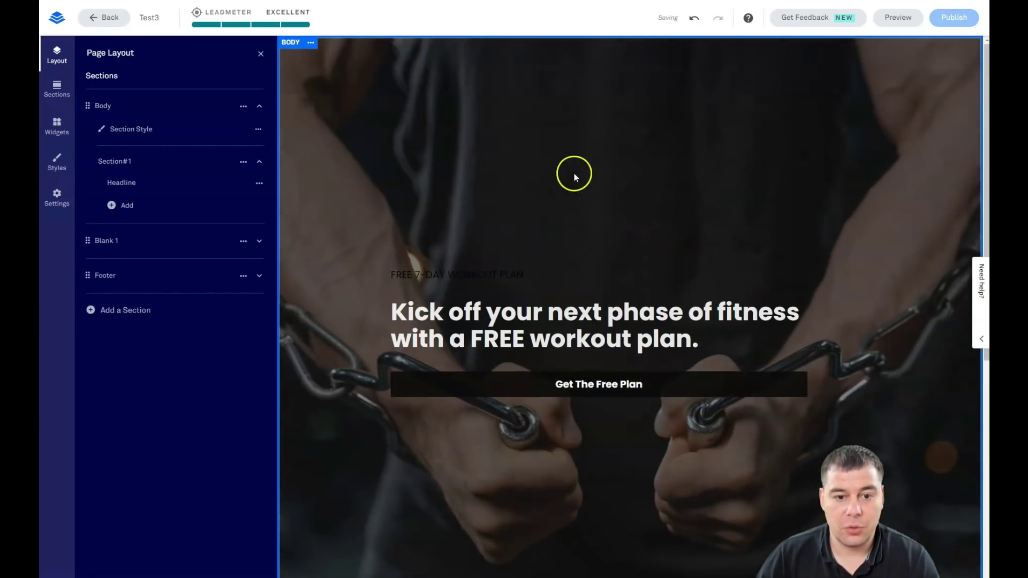
Change the Body's Minimum Height from Full to 75% after trying 90% and 50%
left_click(111, 111)
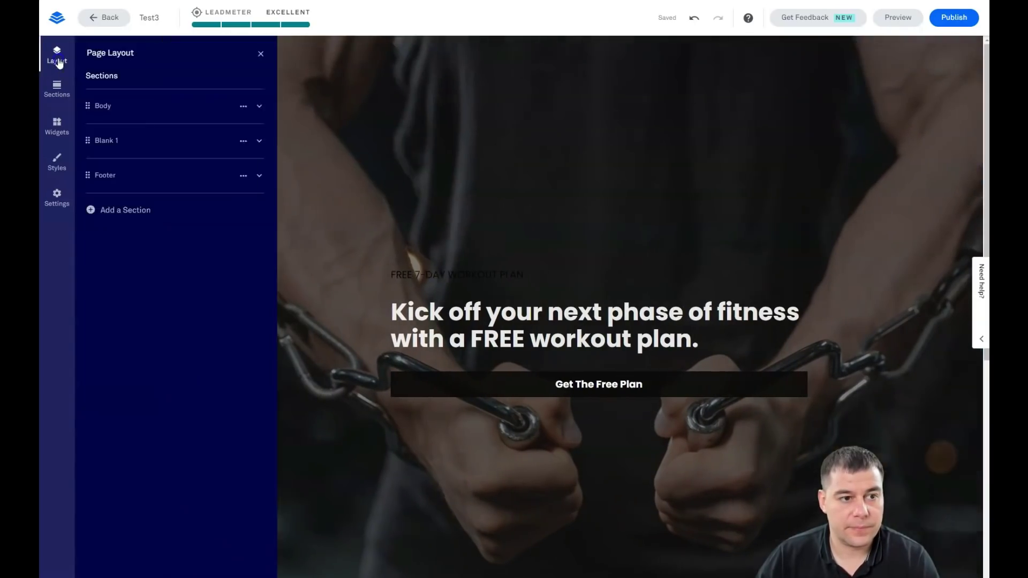
left_click(261, 54)
left_click(108, 41)
left_click(140, 52)
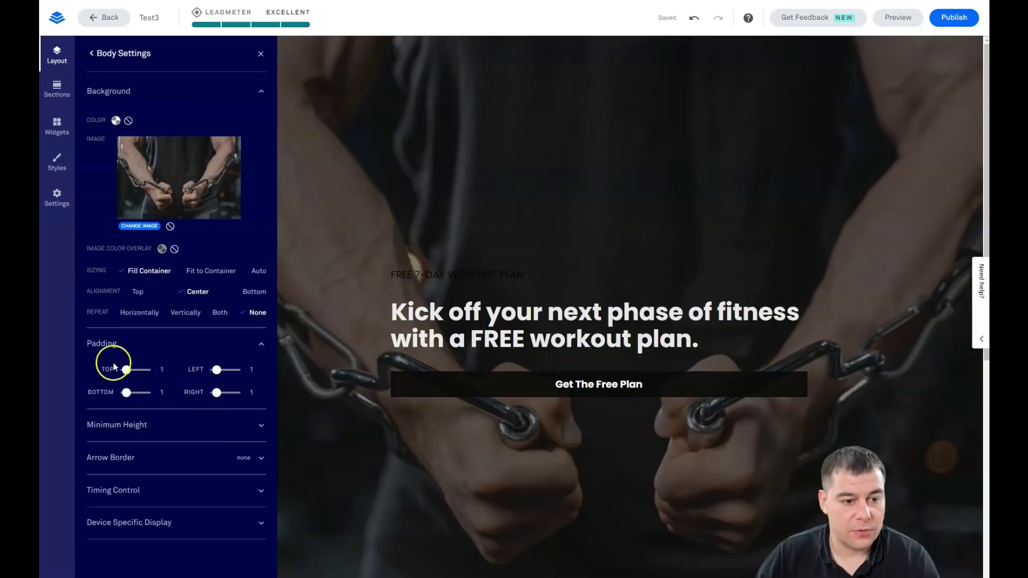
left_click(261, 428)
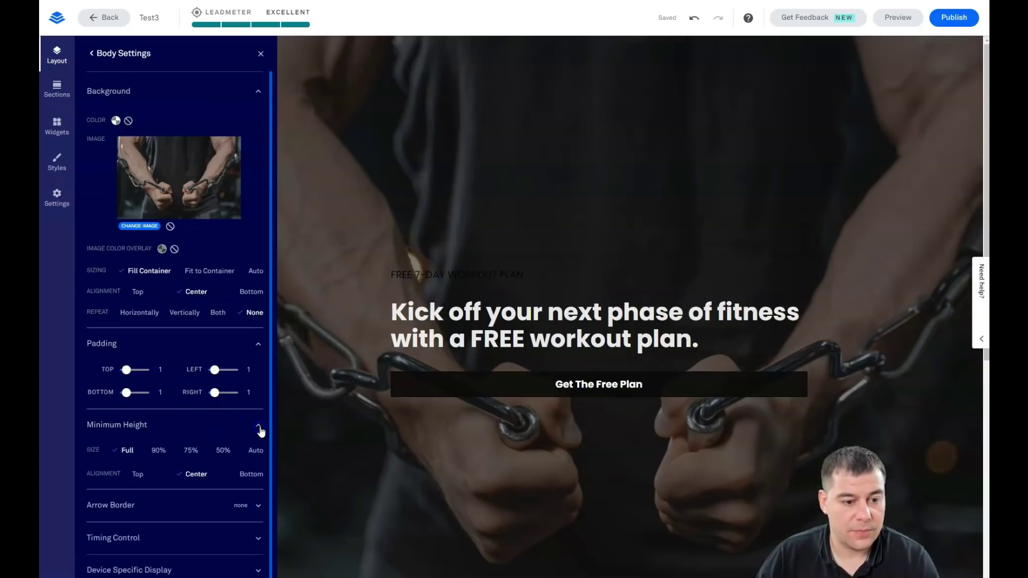
left_click(158, 450)
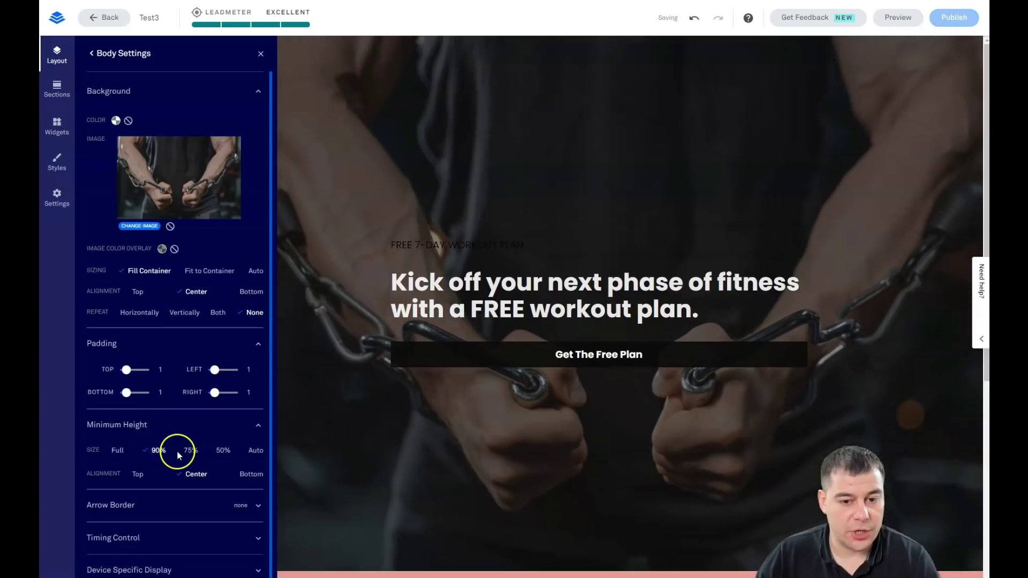
left_click(187, 452)
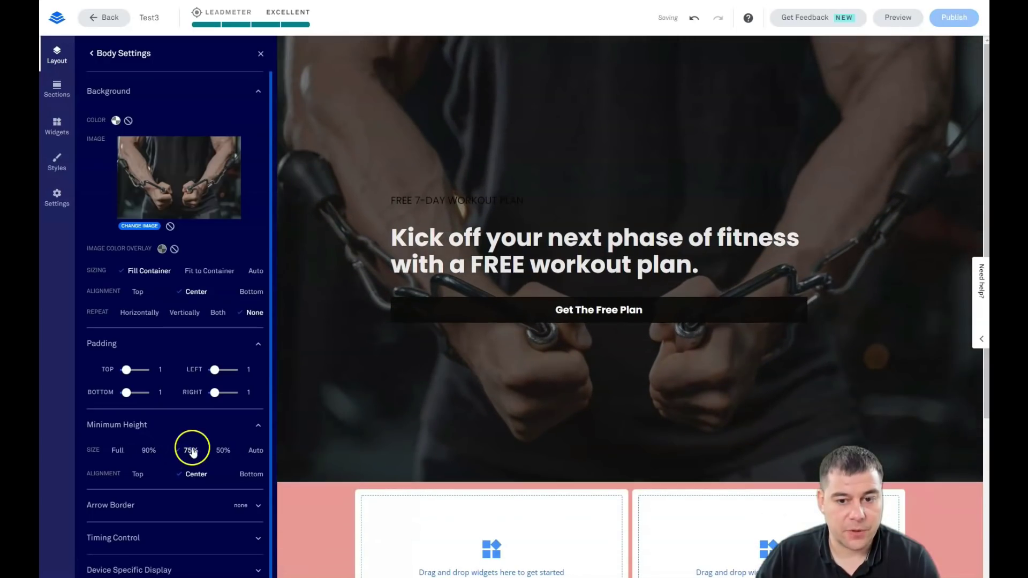
left_click(221, 451)
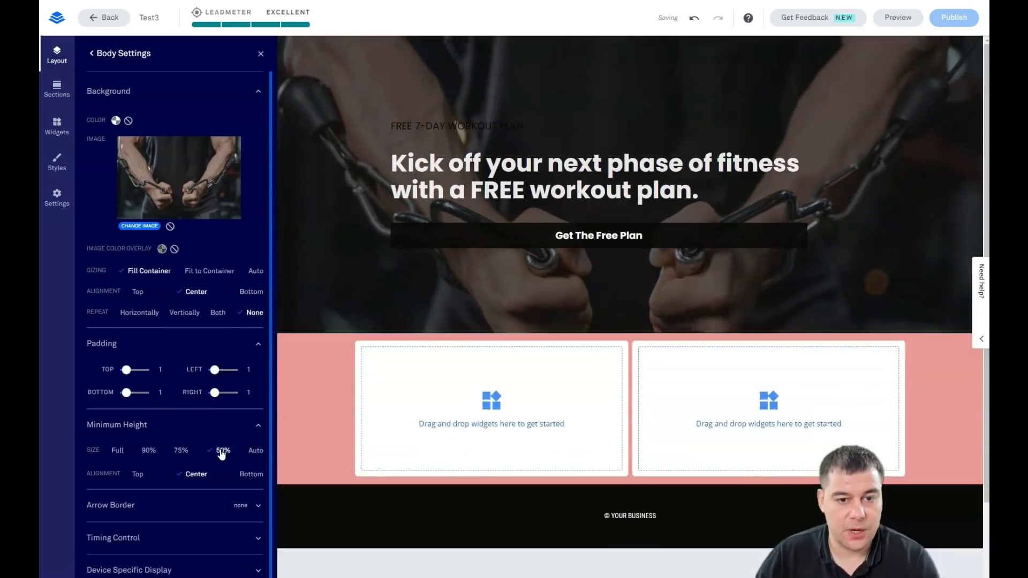
left_click(177, 453)
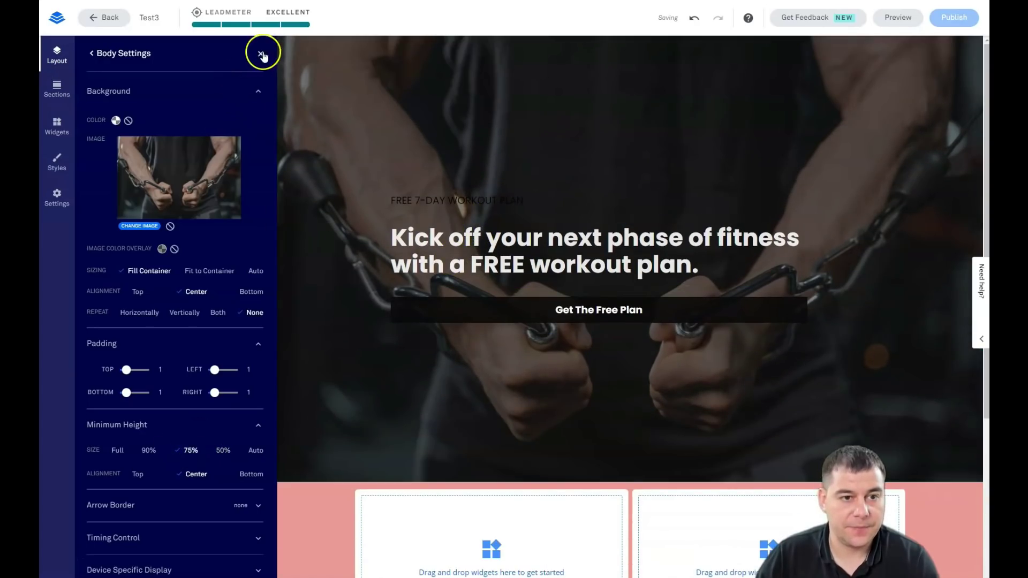
left_click(261, 53)
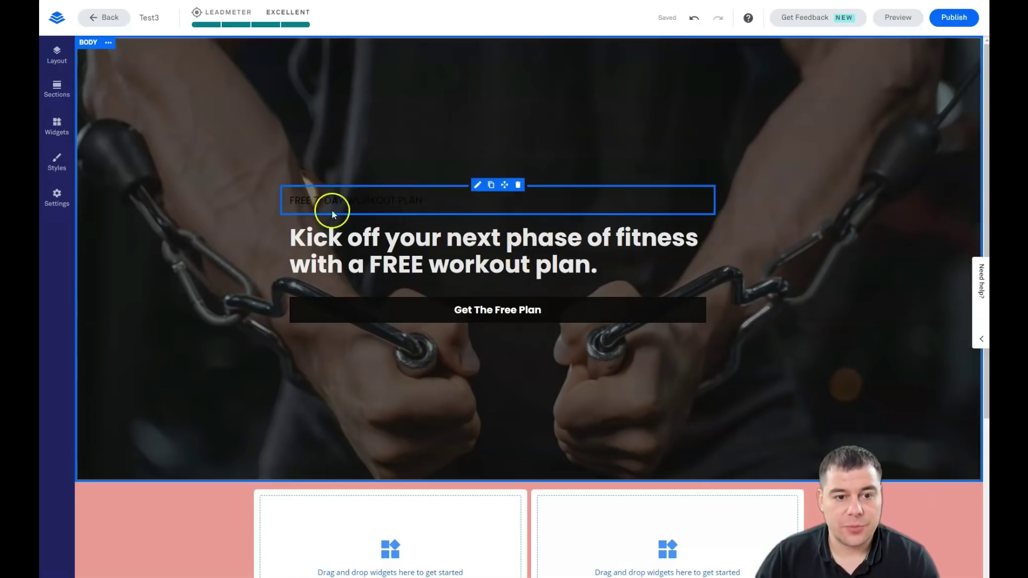
Make the FREE 7-DAY WORKOUT PLAN line white and centre-aligned
left_click(435, 201)
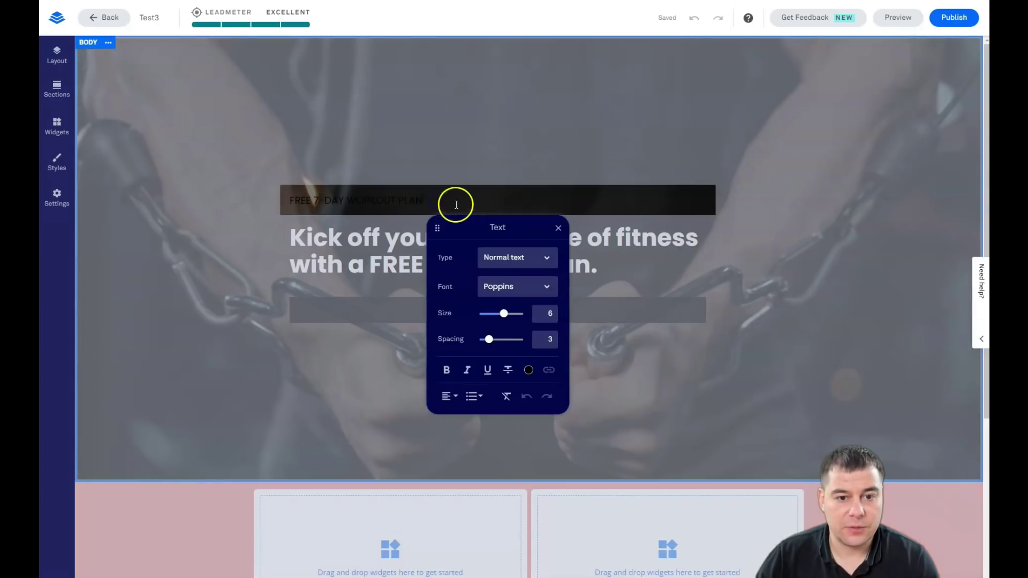
left_click_drag(454, 204, 286, 201)
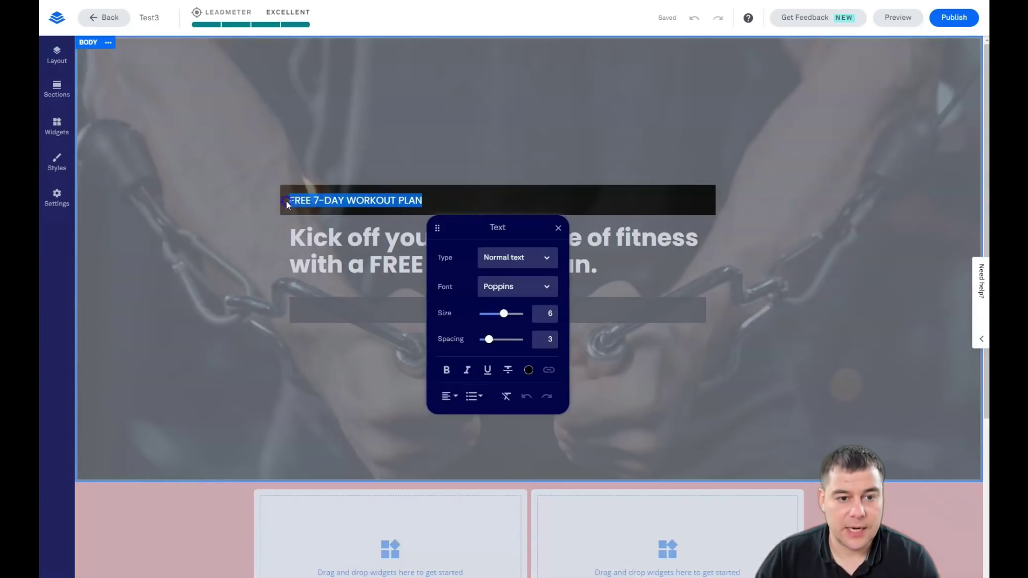
left_click(528, 370)
left_click(528, 302)
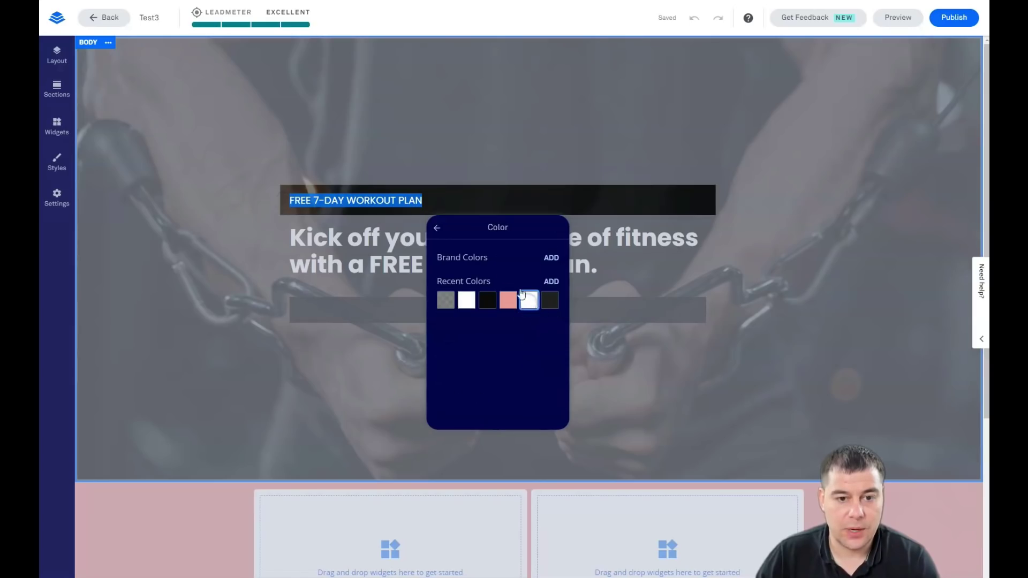
left_click(437, 227)
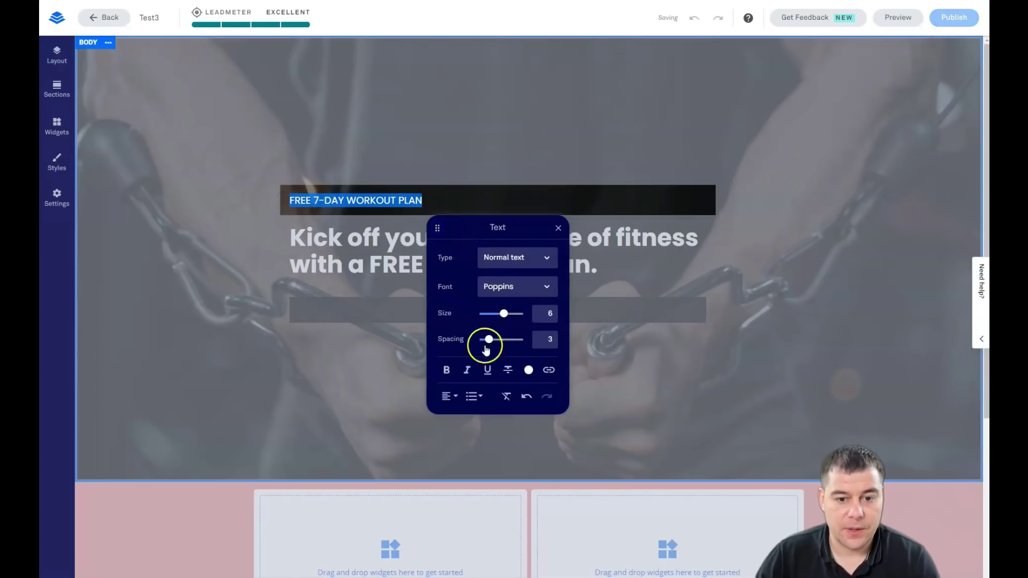
left_click(449, 396)
left_click(448, 407)
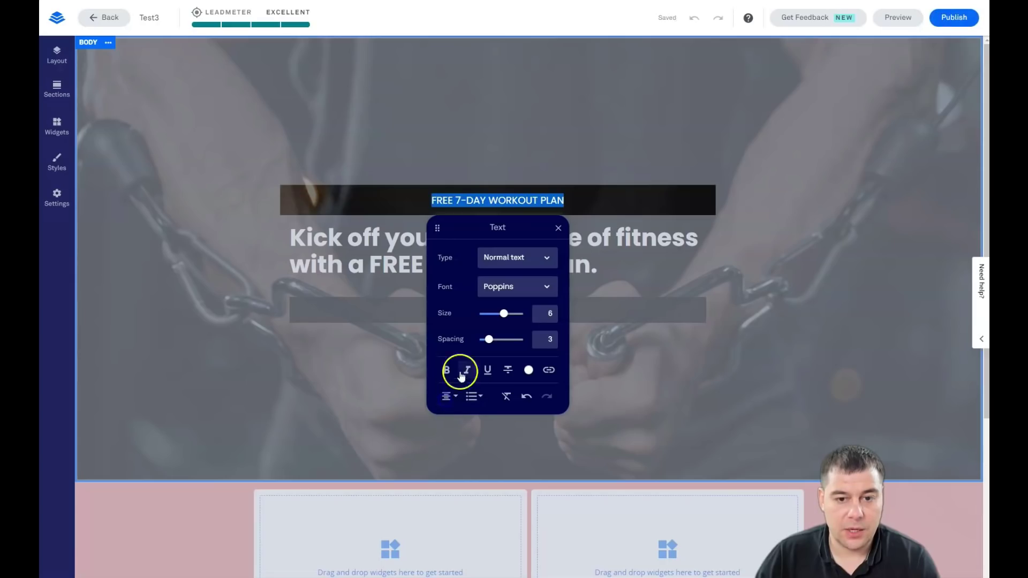
left_click(489, 305)
Centre the main hero headline
left_click(529, 431)
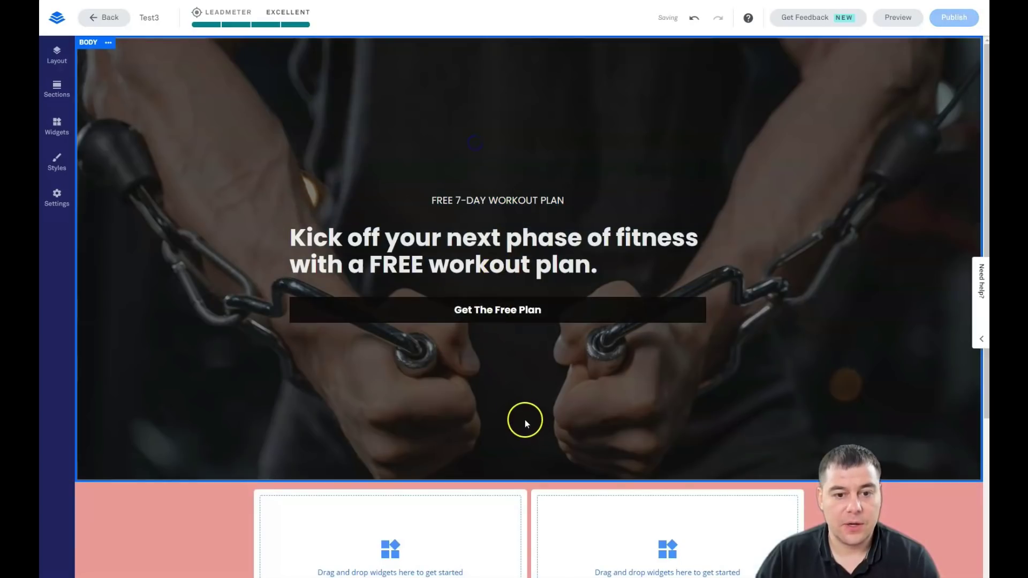
left_click(472, 256)
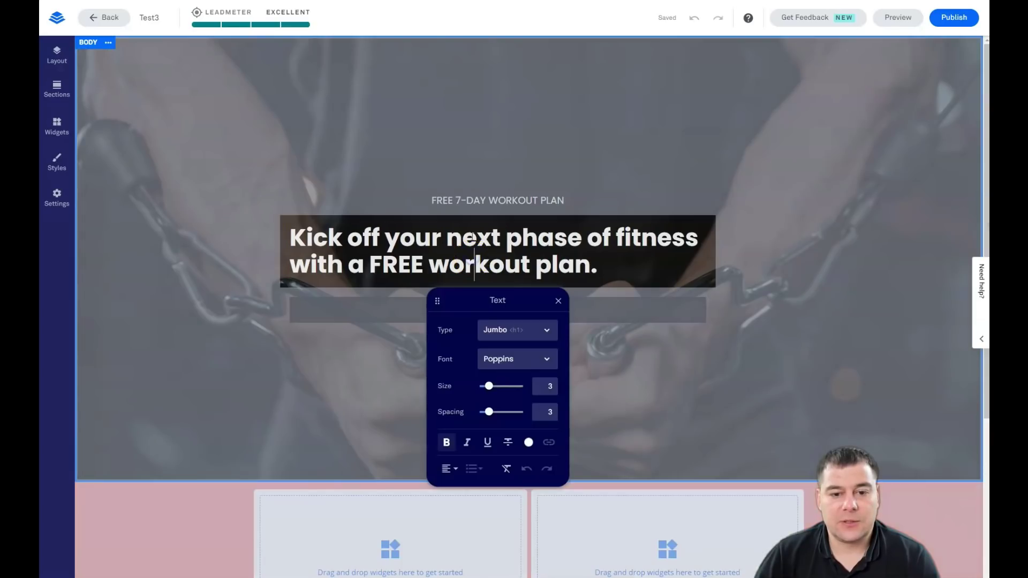
left_click(449, 470)
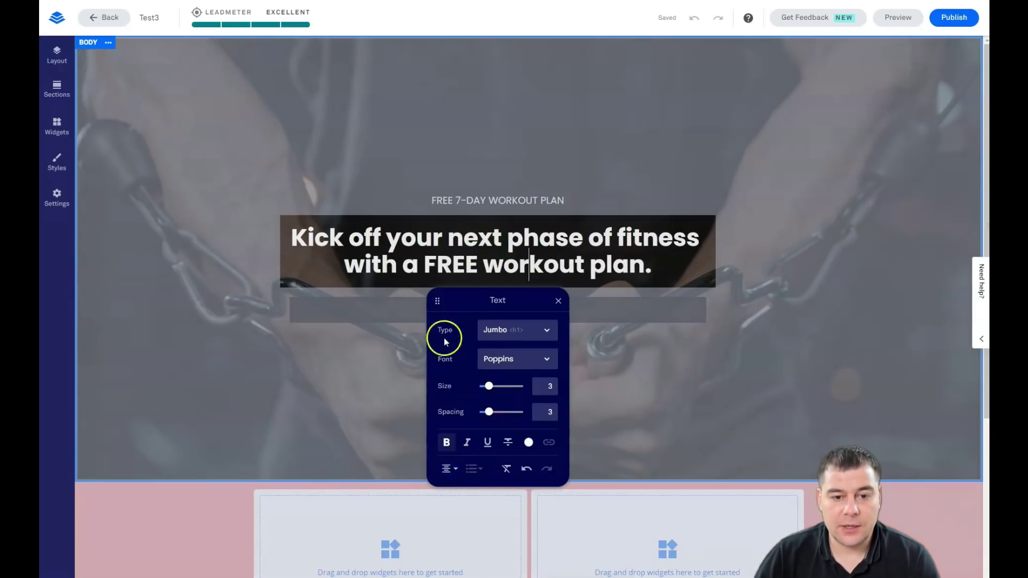
left_click(498, 149)
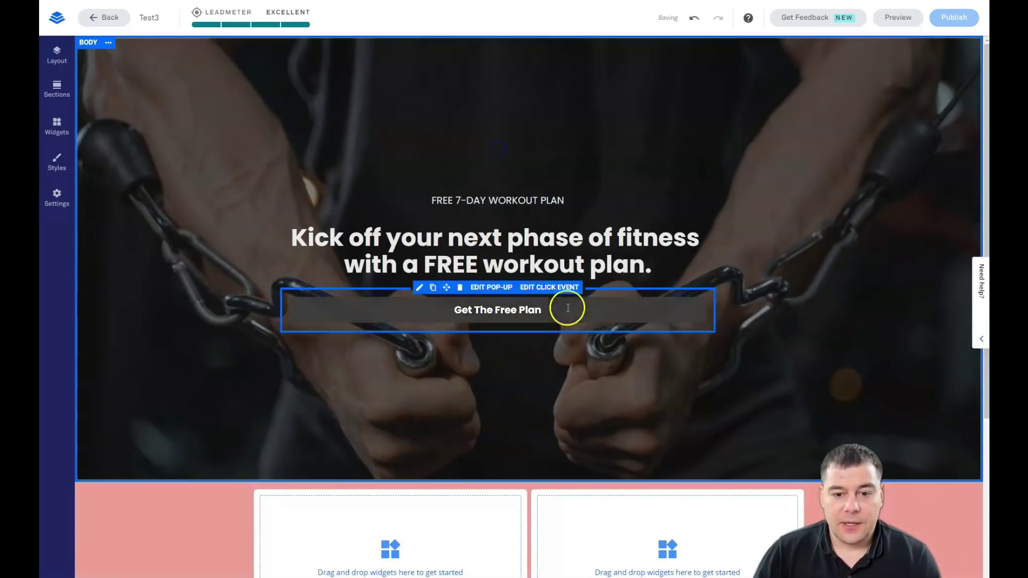
Change the Get The Free Plan button to the Line style in white
left_click(421, 289)
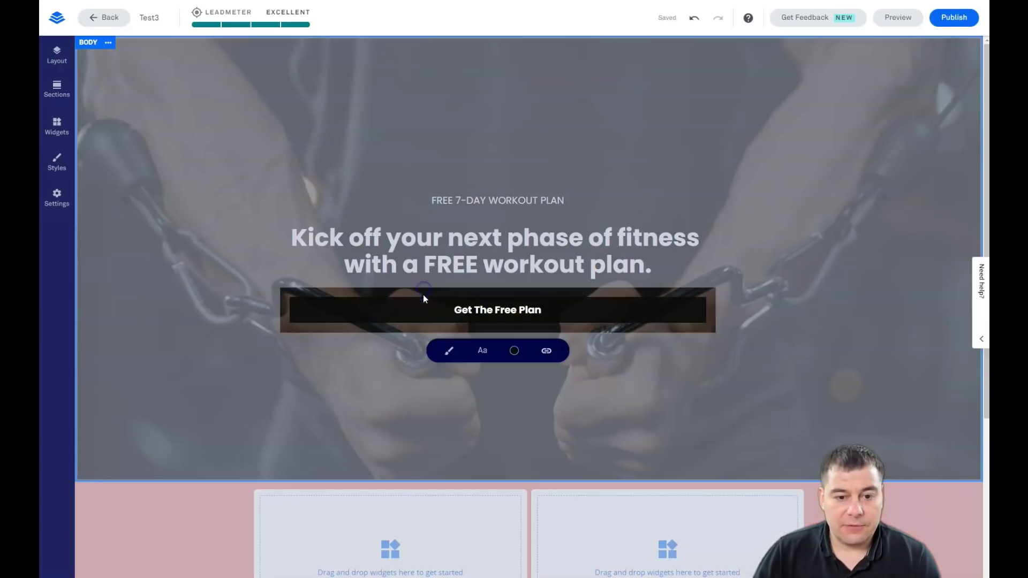
left_click(449, 356)
left_click(497, 475)
left_click(514, 351)
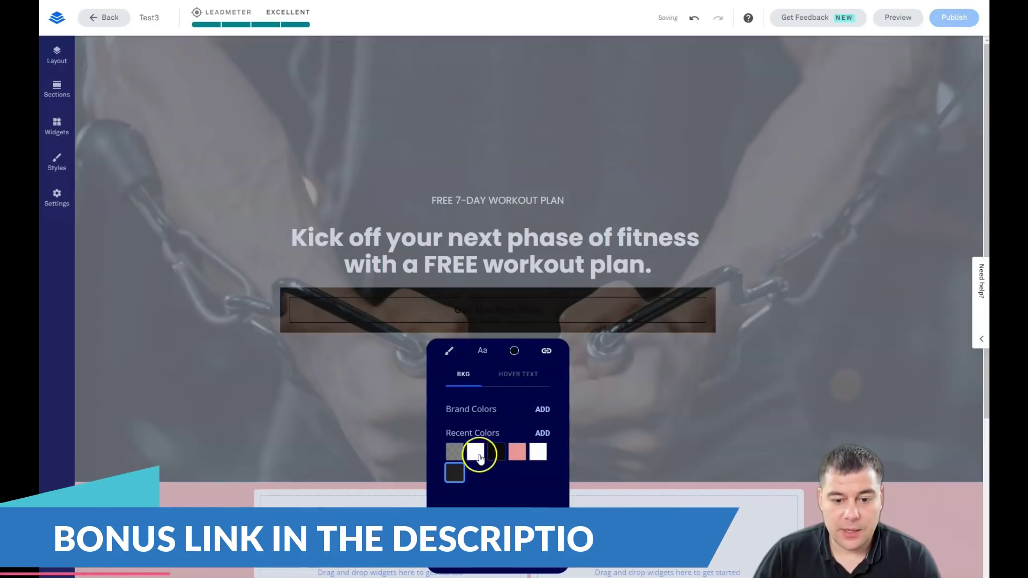
left_click(475, 451)
left_click(696, 389)
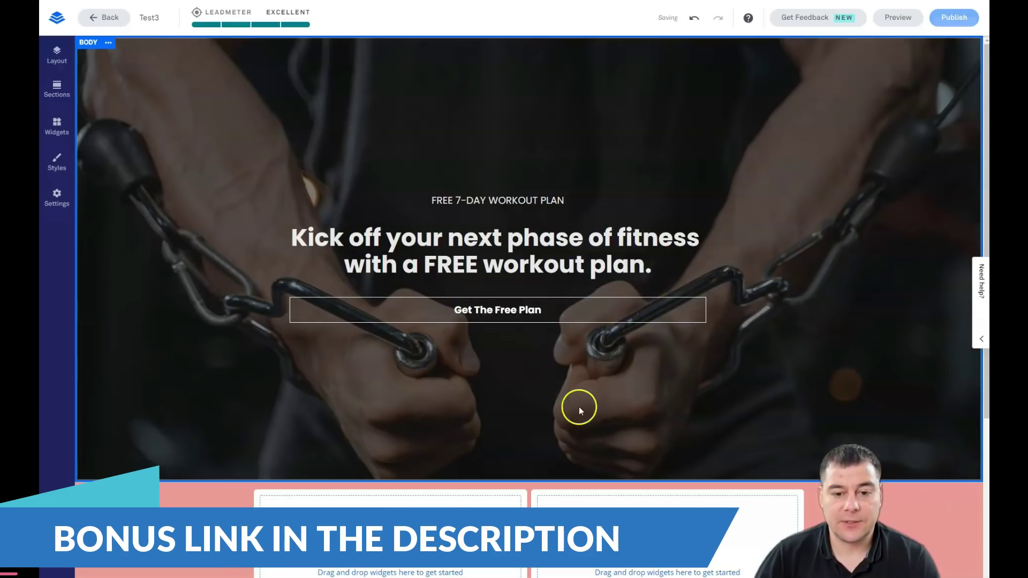
Scroll down and check the pink blank section's settings, then close them
scroll(251, 355, "down", 4)
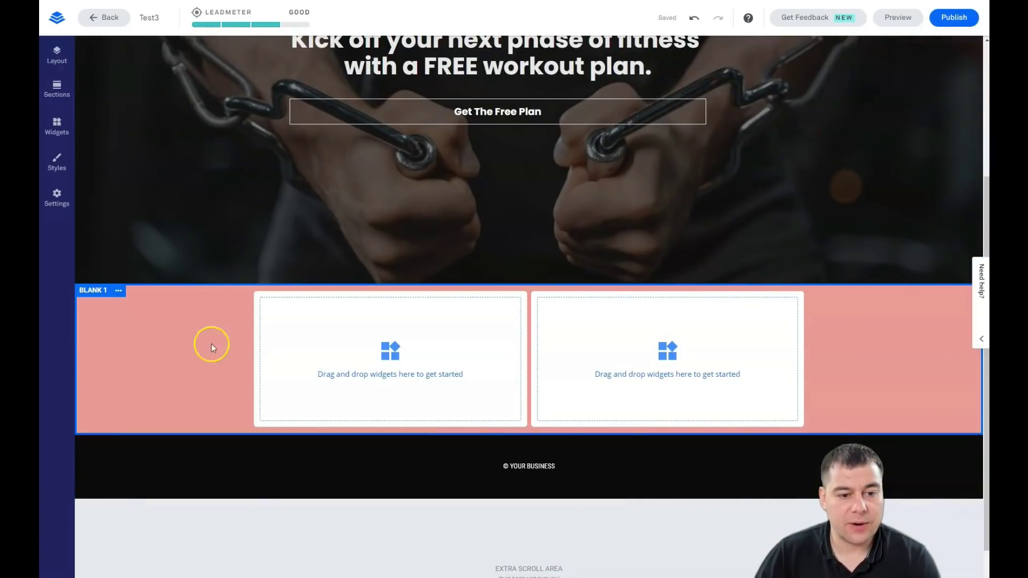
left_click(118, 290)
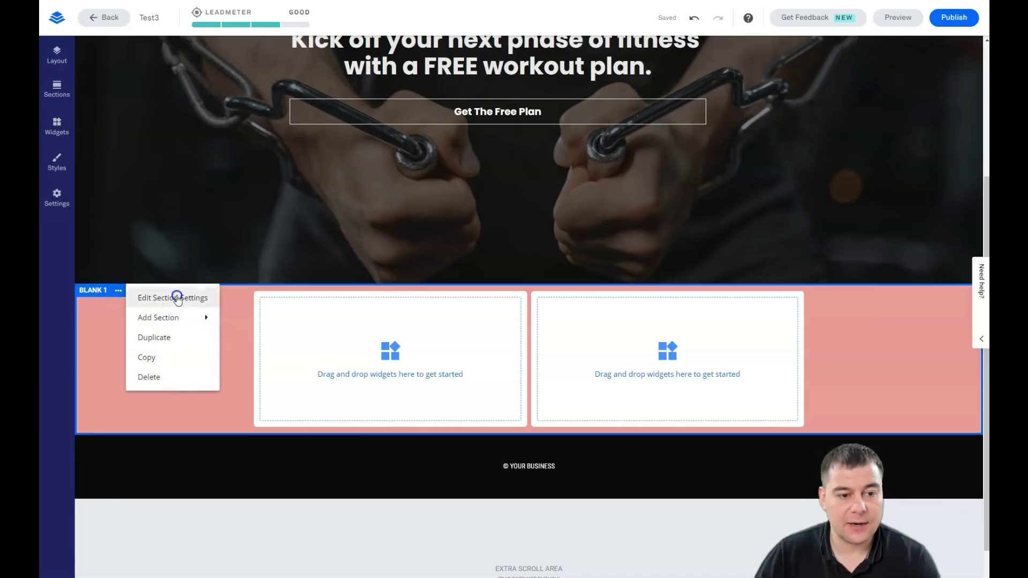
left_click(175, 296)
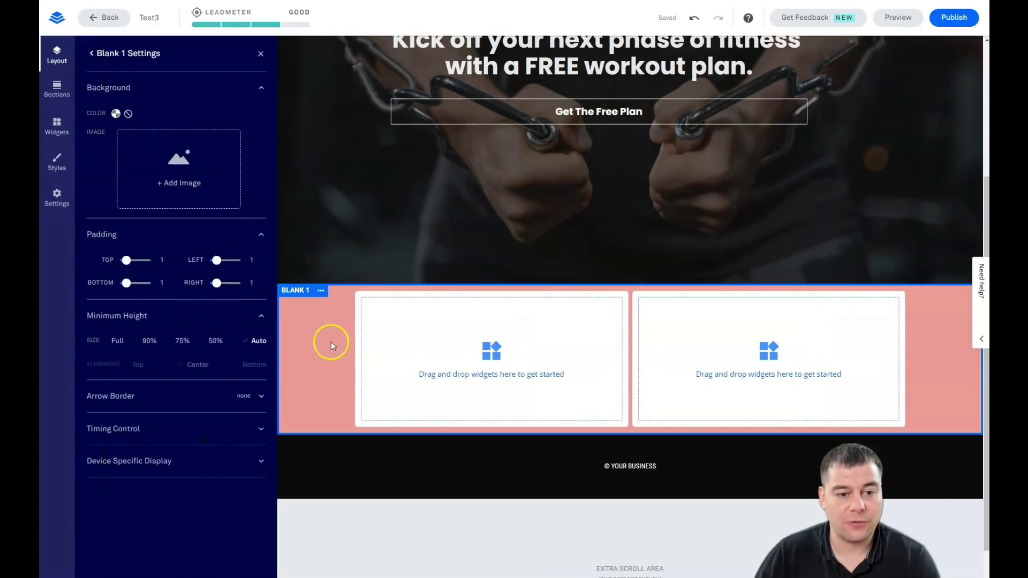
left_click(261, 56)
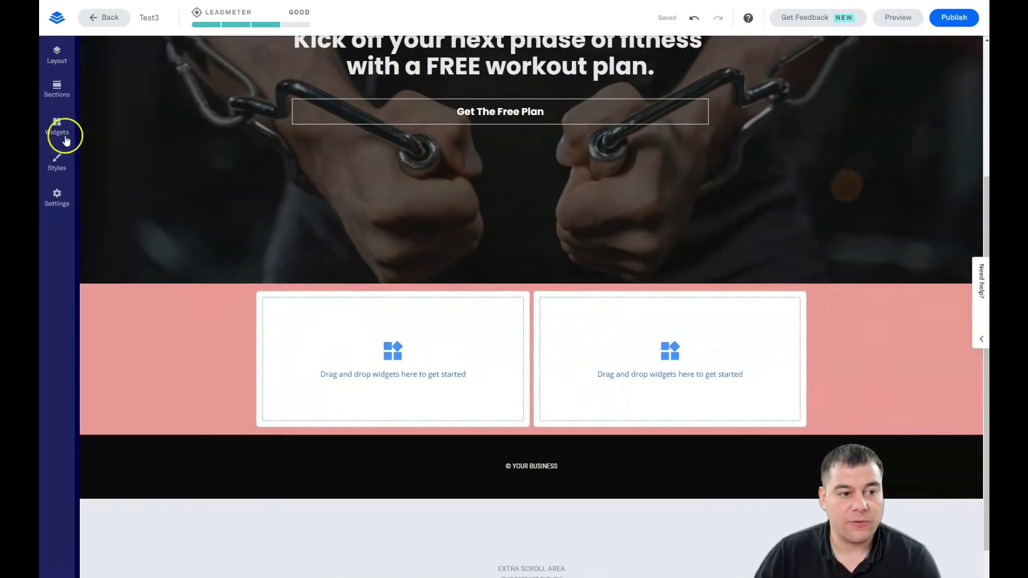
Set the page background colour in Page Styles to the dark grey recent colour
left_click(57, 170)
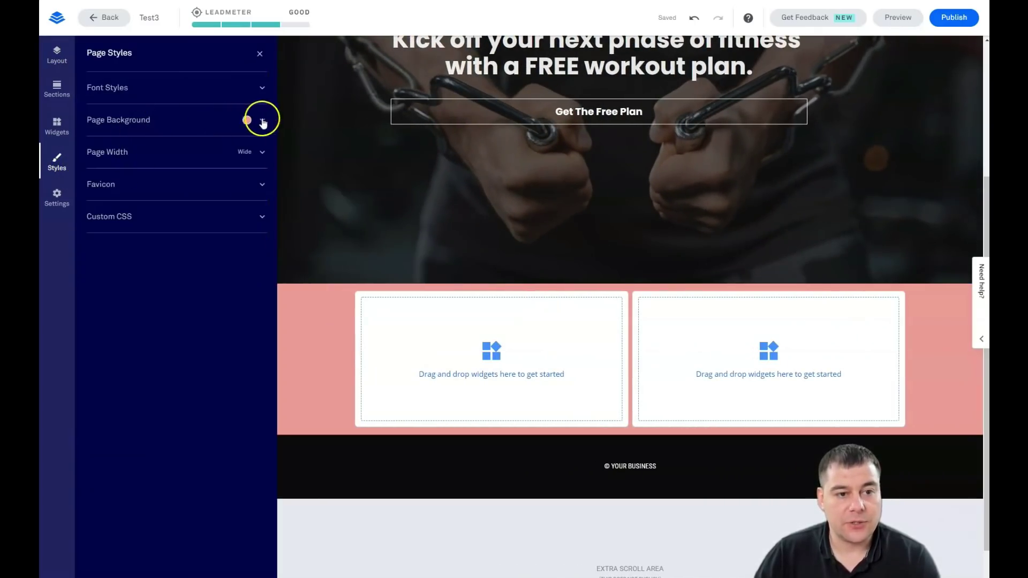
left_click(263, 121)
left_click(129, 150)
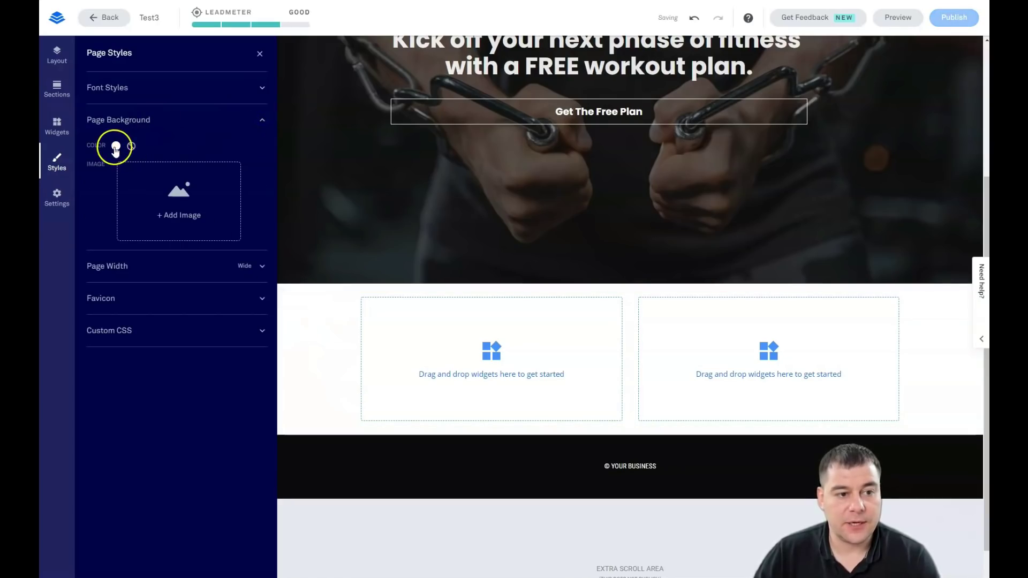
left_click(115, 146)
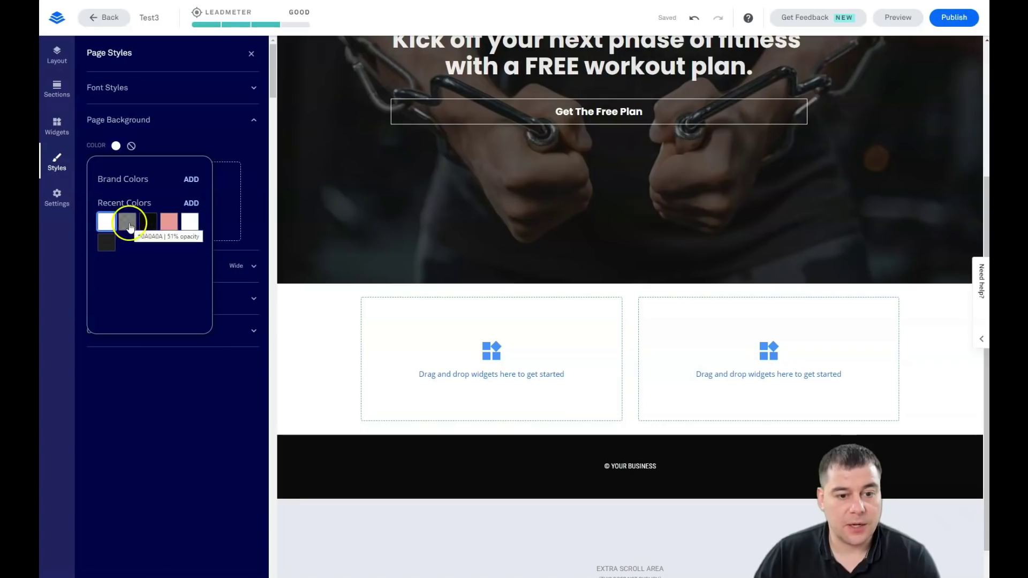
left_click(129, 224)
left_click(146, 225)
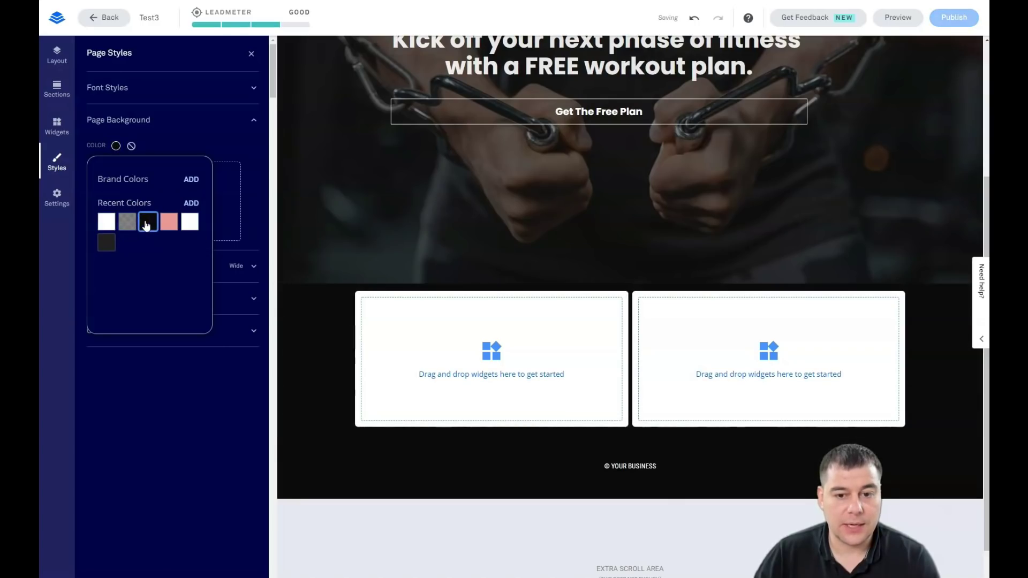
left_click(106, 243)
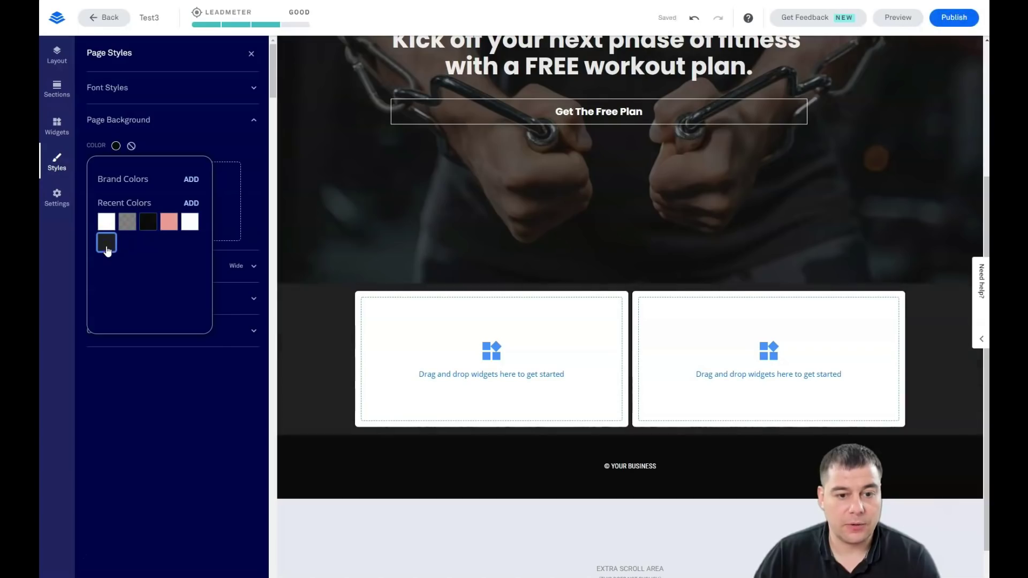
left_click(197, 138)
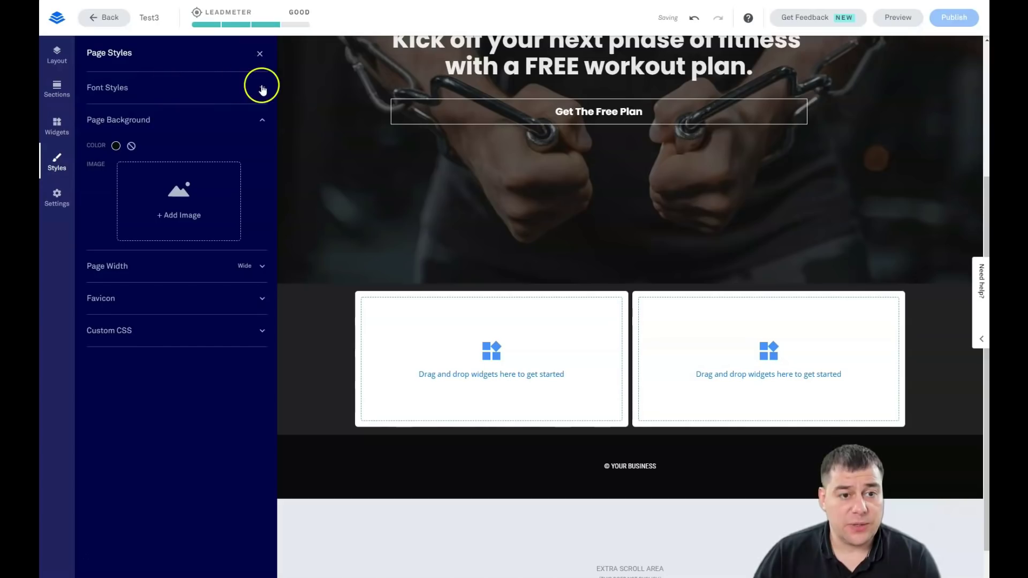
left_click(262, 88)
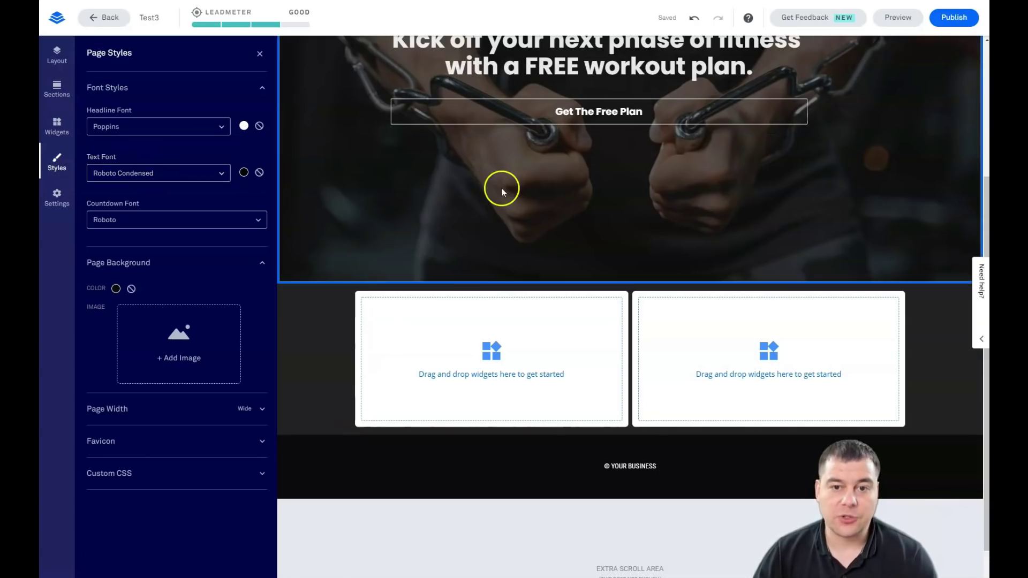
Scroll back up to the hero and close the Page Styles panel
scroll(528, 208, "up", 3)
scroll(528, 209, "down", 4)
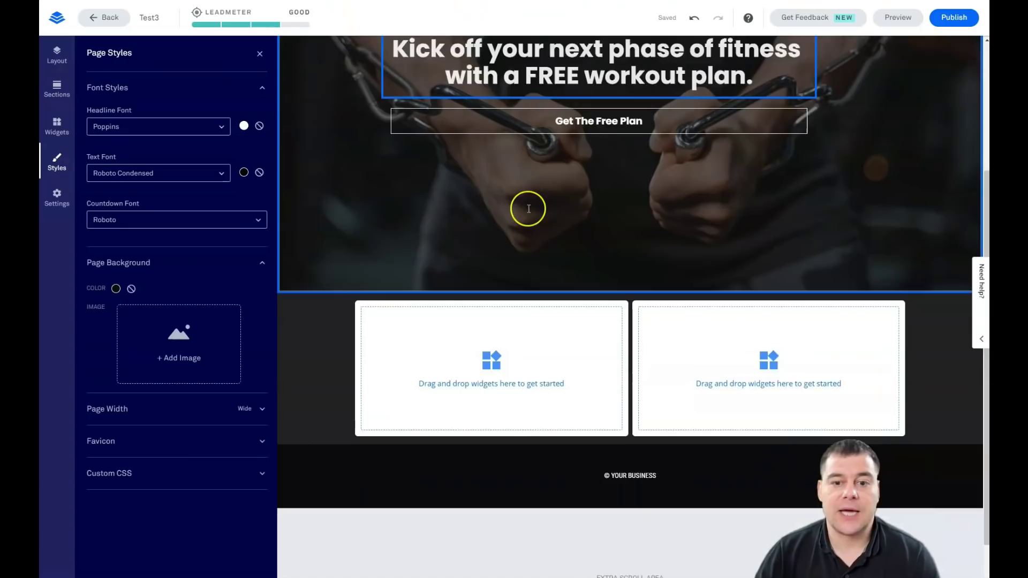
scroll(529, 208, "up", 5)
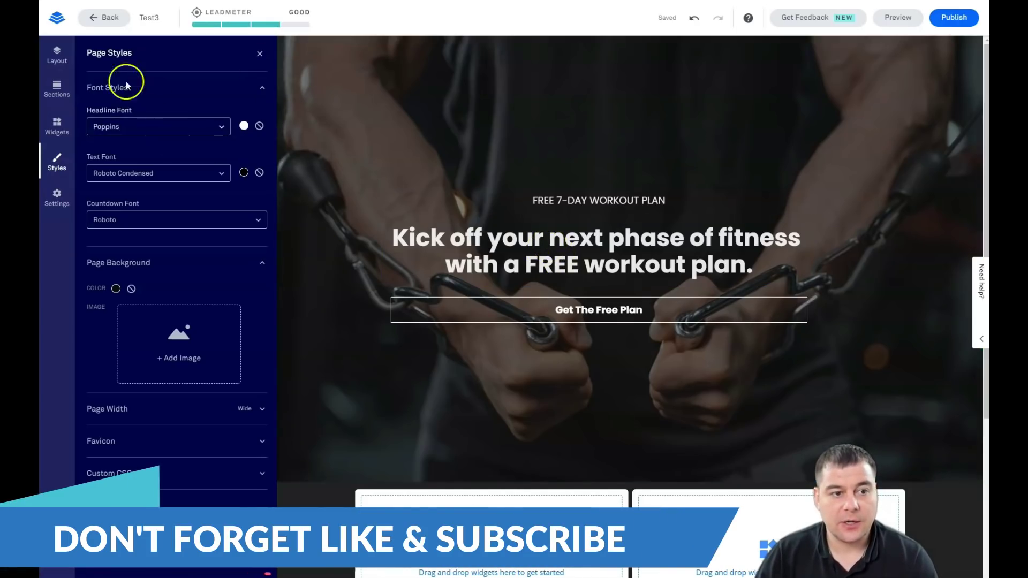
left_click(260, 54)
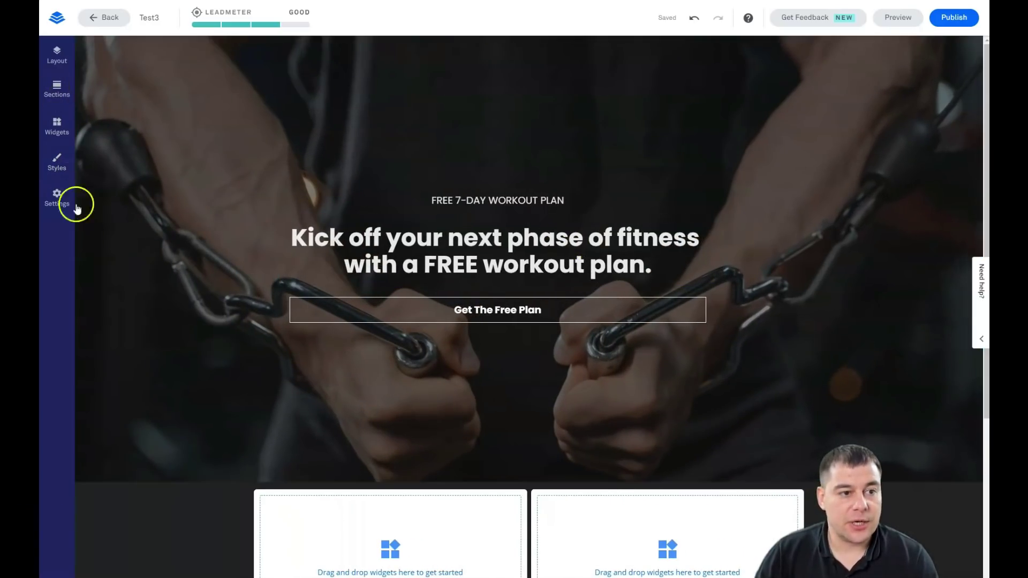
Drop a Video widget into the blank section's left column
scroll(356, 271, "down", 4)
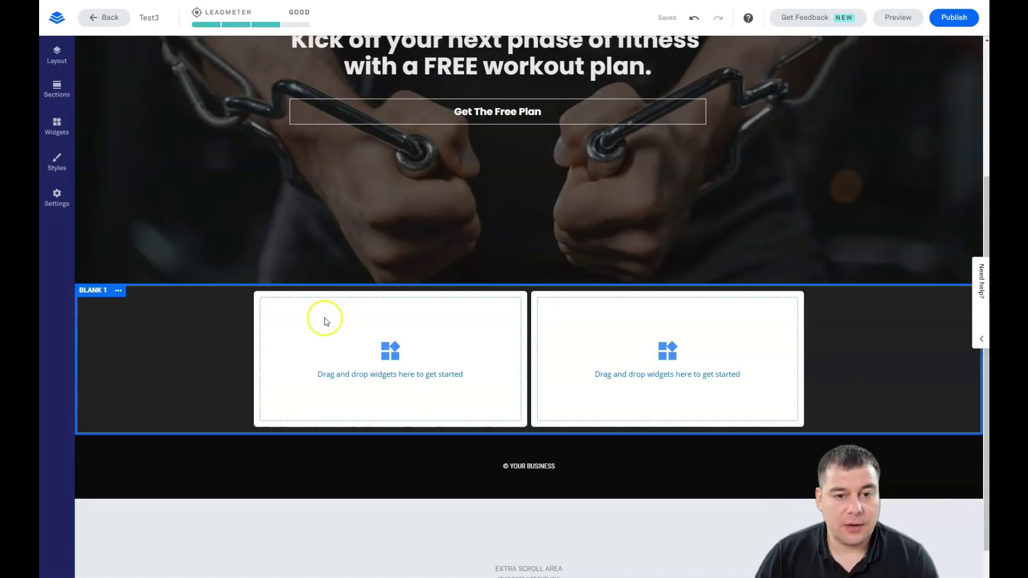
left_click(57, 128)
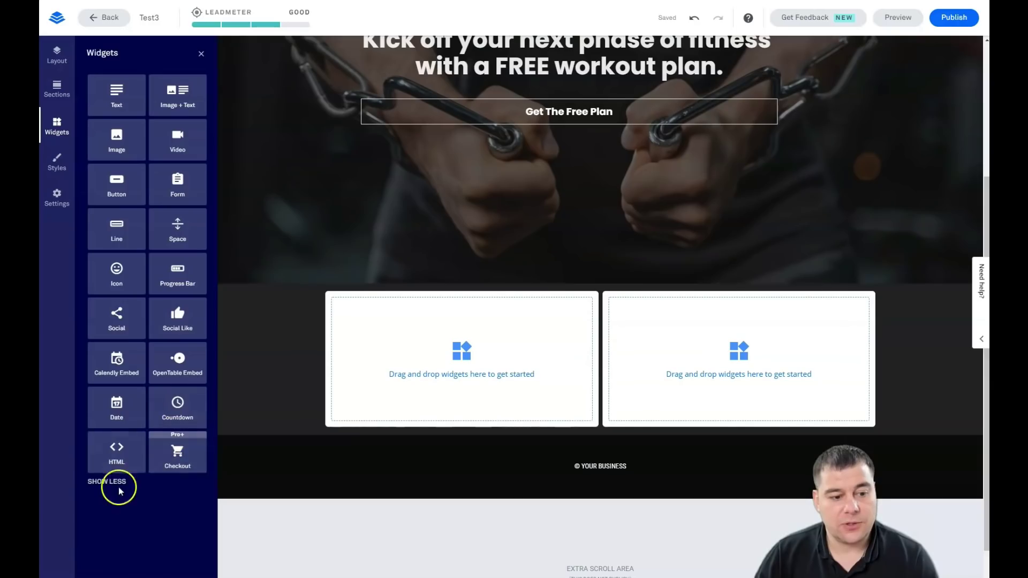
left_click(94, 485)
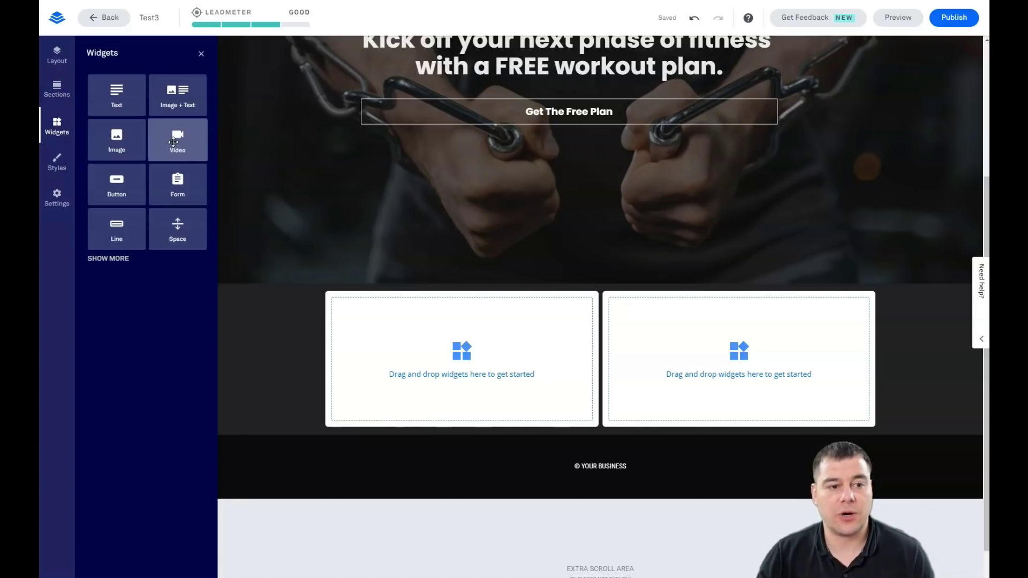
left_click_drag(167, 149, 464, 348)
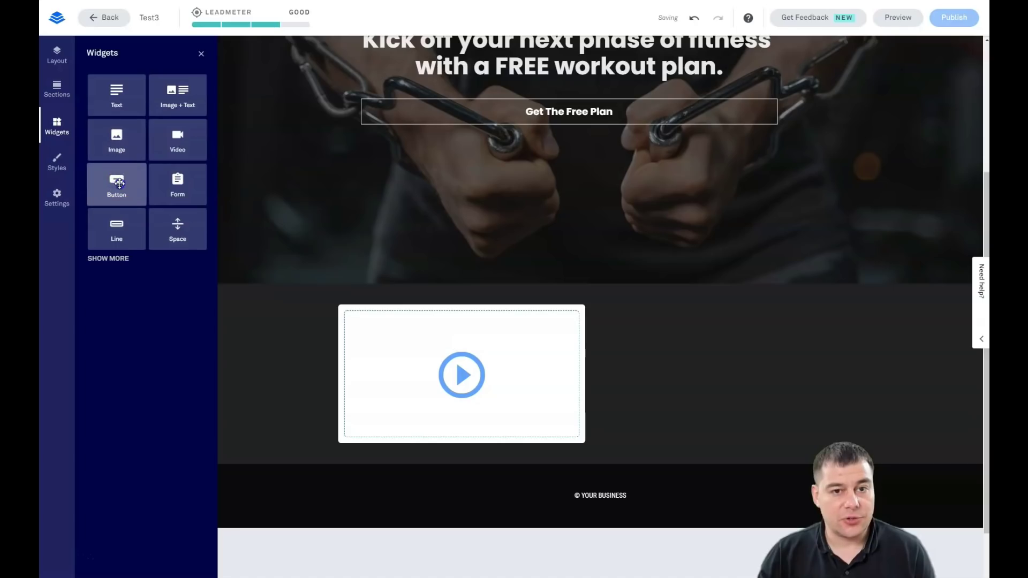
Add a Sign Up button on the right with a stretched space above it, widening the video column
left_click_drag(117, 182, 765, 364)
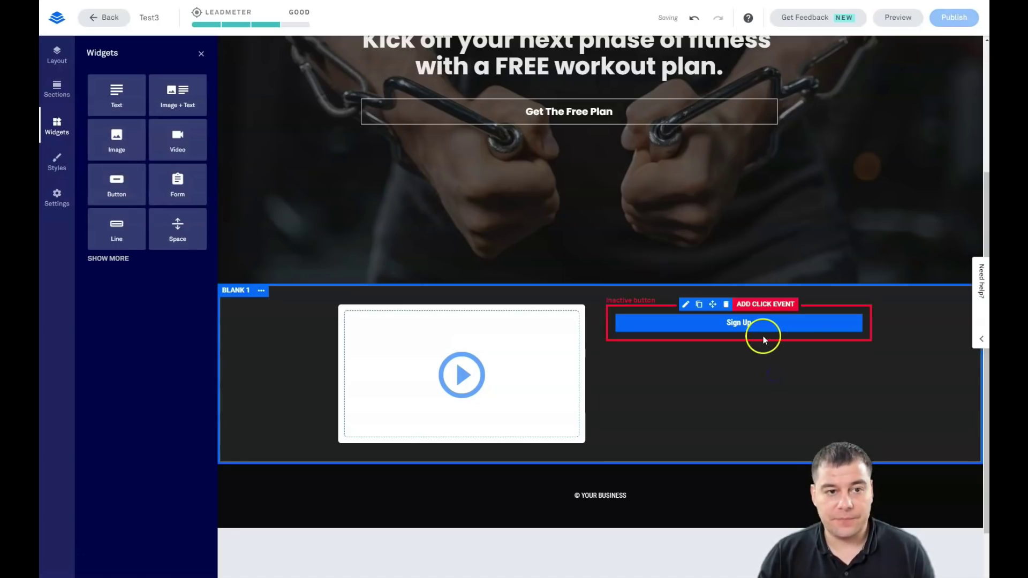
left_click_drag(176, 234, 738, 338)
left_click_drag(602, 368, 739, 378)
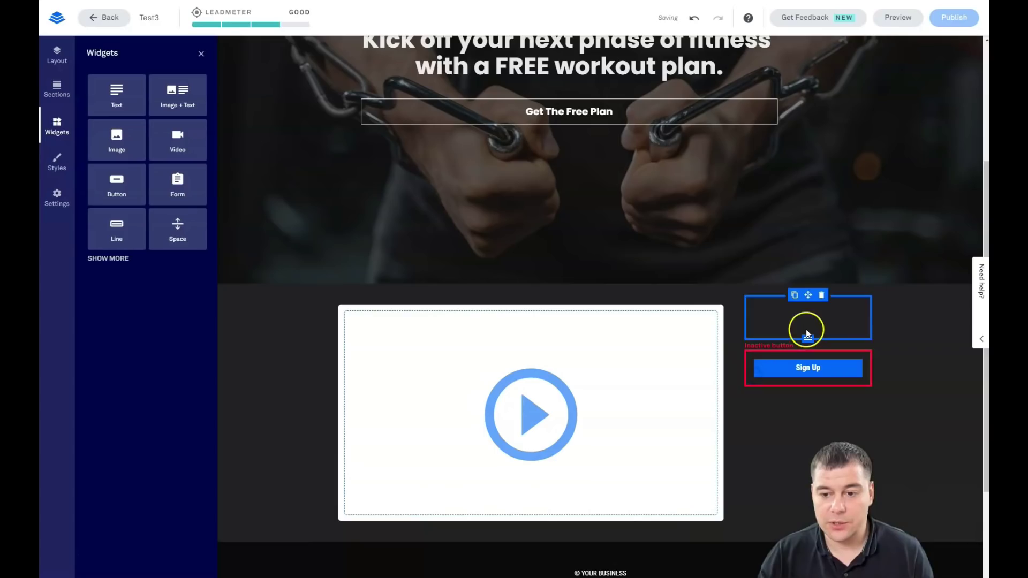
left_click_drag(808, 349, 815, 388)
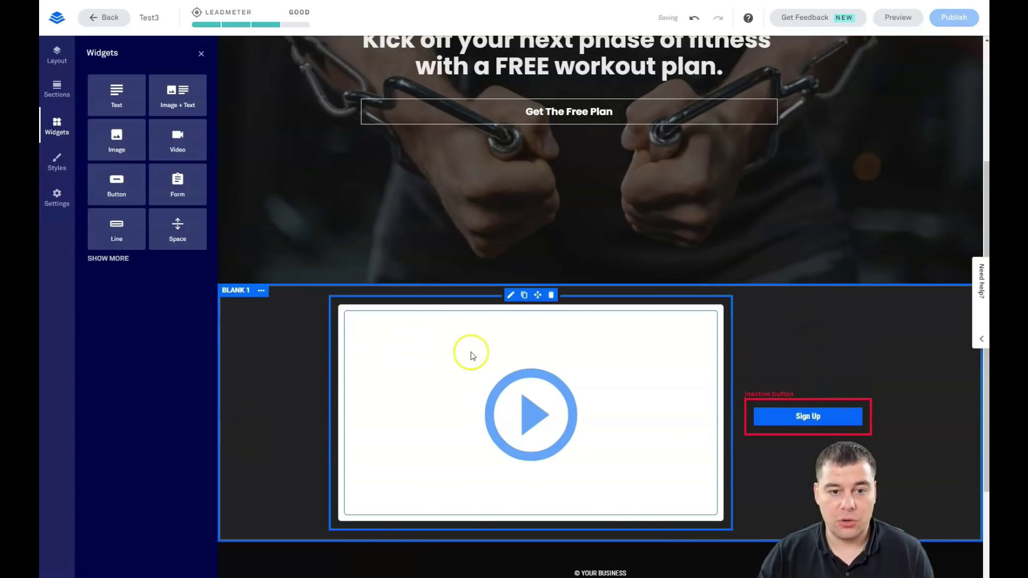
Delete the section holding the video and Sign Up button
left_click(259, 292)
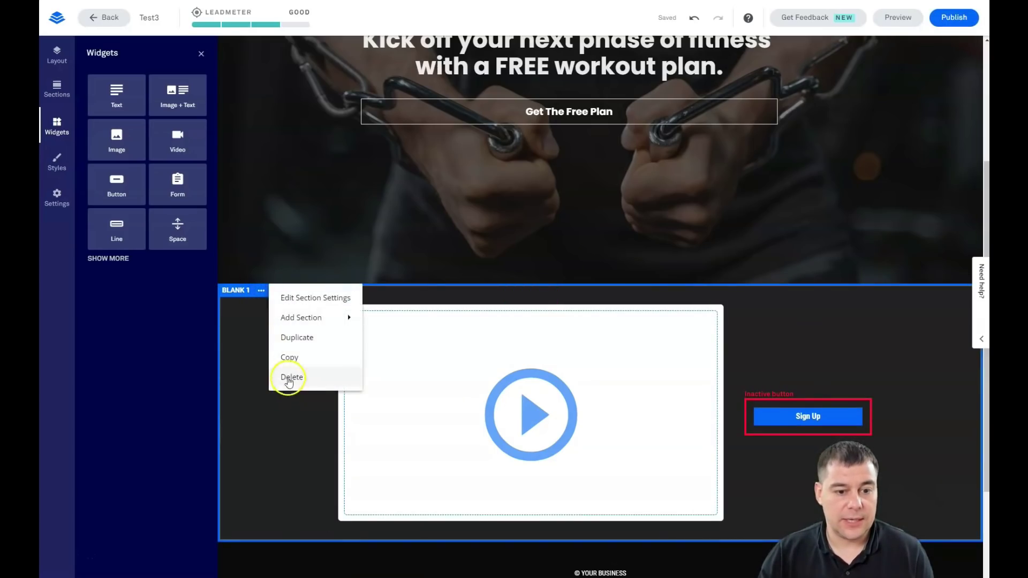
left_click(288, 377)
left_click(328, 335)
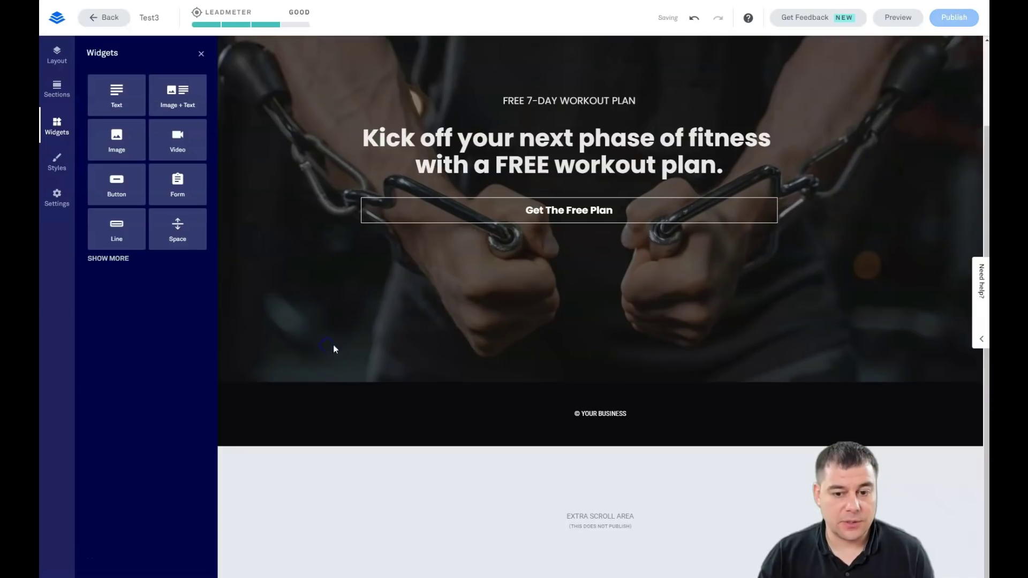
Recolour the Get The Free Plan button's text and outline pink
scroll(464, 317, "up", 2)
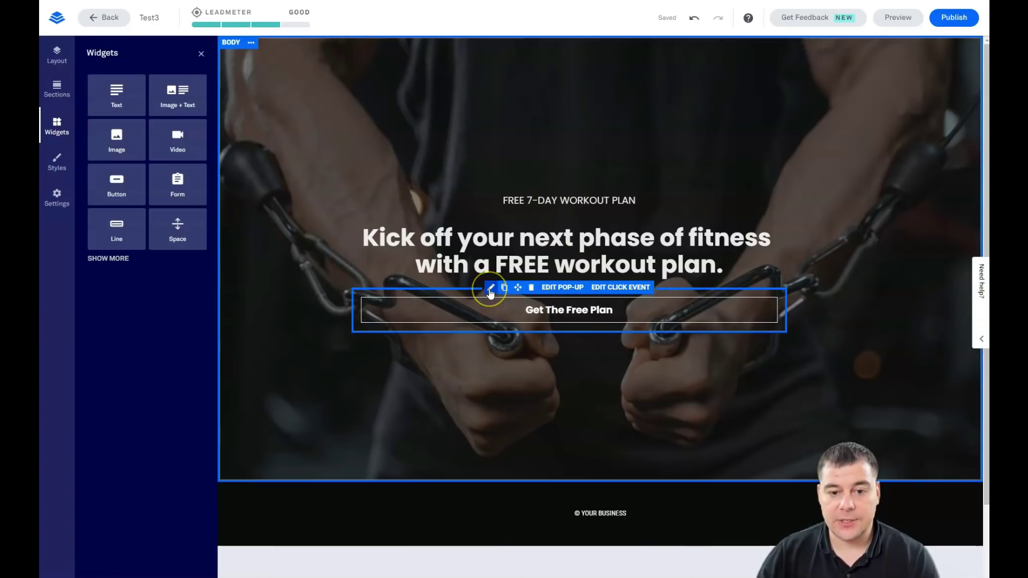
left_click(490, 289)
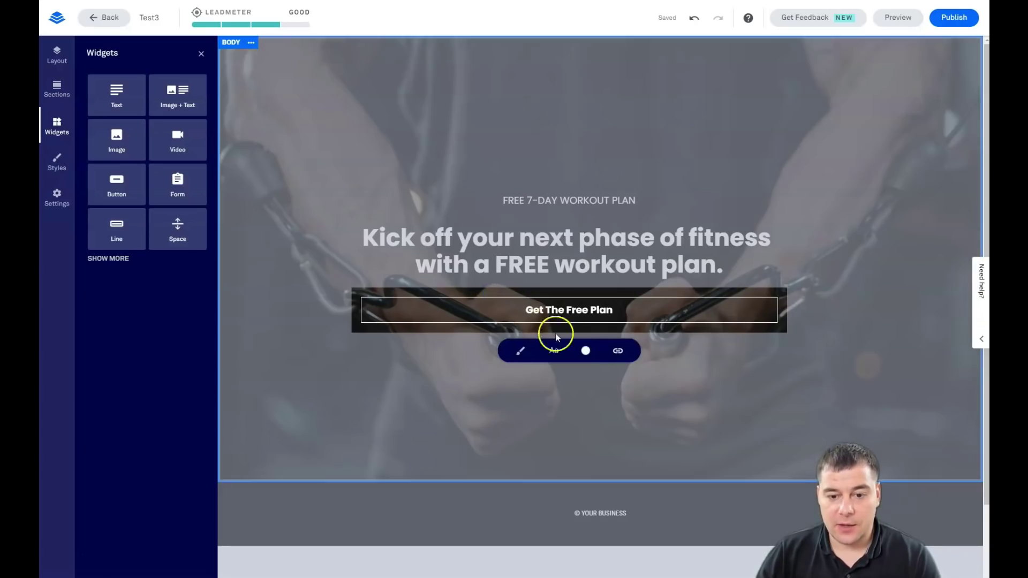
left_click(586, 351)
left_click(610, 452)
left_click(705, 380)
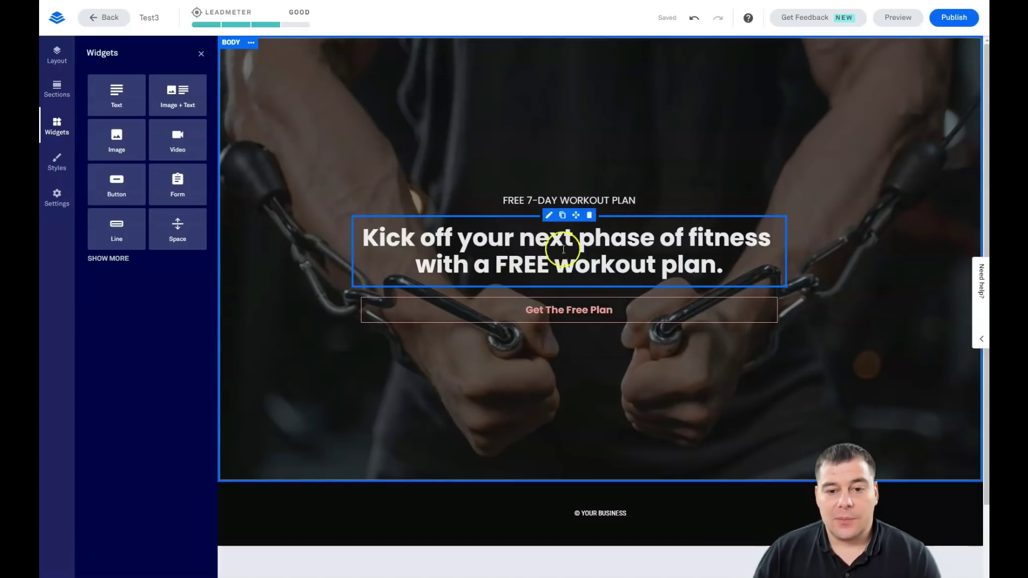
Confirm the button links to Open a pop-up > Pop-up Form and edit that pop-up
left_click(612, 293)
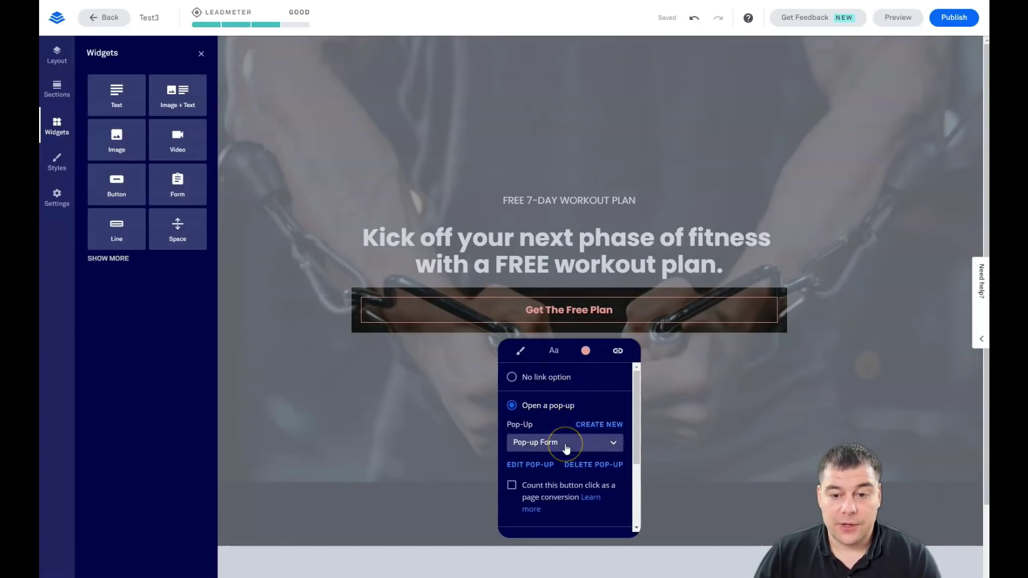
scroll(573, 434, "down", 2)
scroll(576, 434, "up", 2)
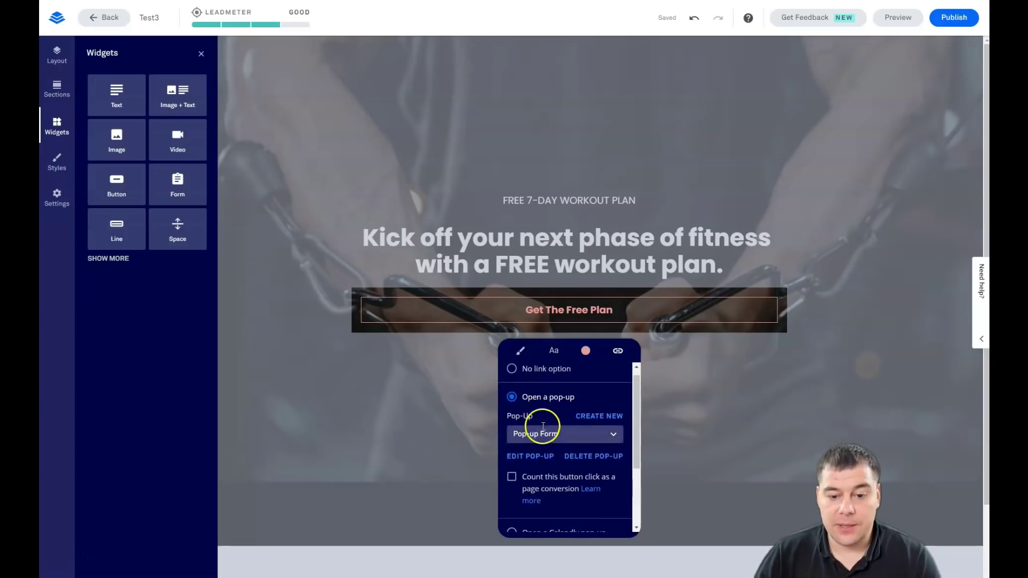
scroll(544, 426, "down", 3)
scroll(557, 447, "down", 2)
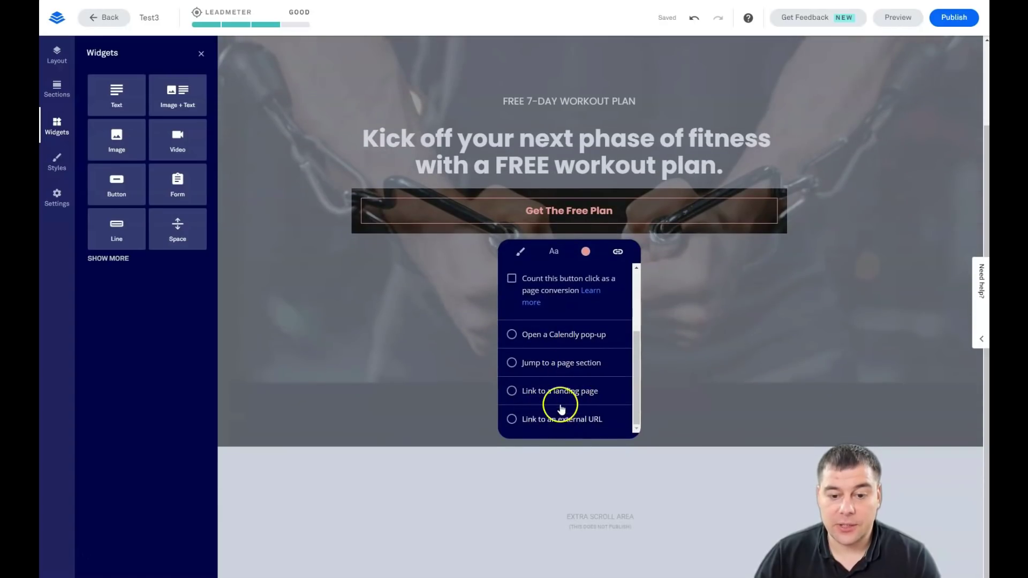
scroll(573, 310, "up", 3)
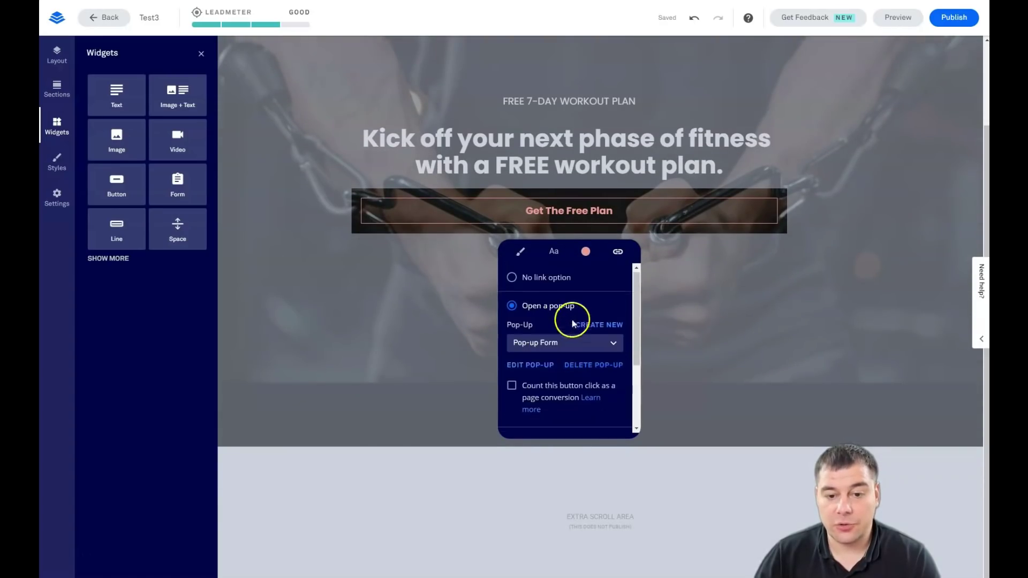
left_click(525, 367)
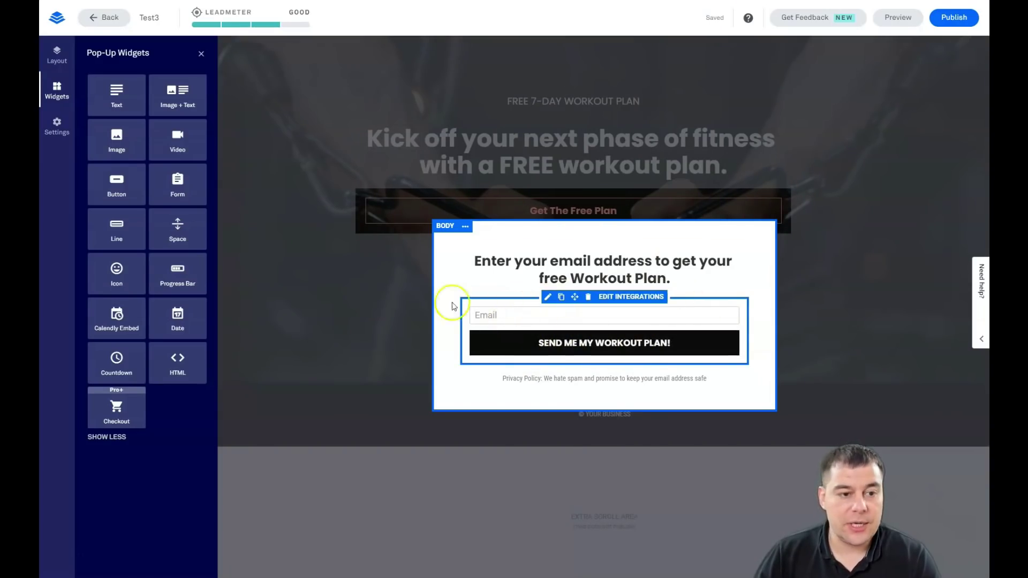
Open the pop-up form's settings and browse More Services under Add an Integration
left_click(632, 301)
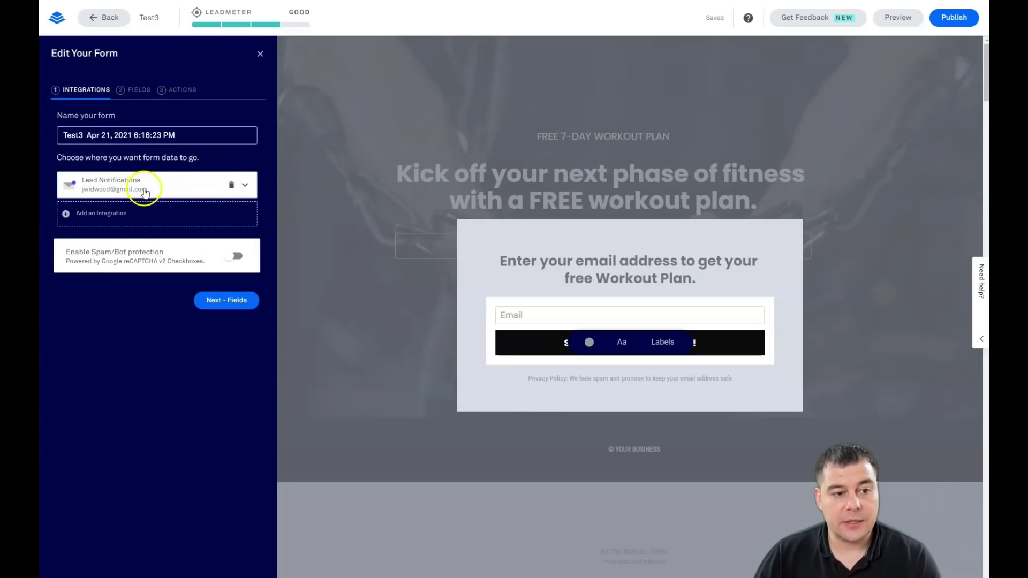
left_click(91, 218)
left_click(101, 294)
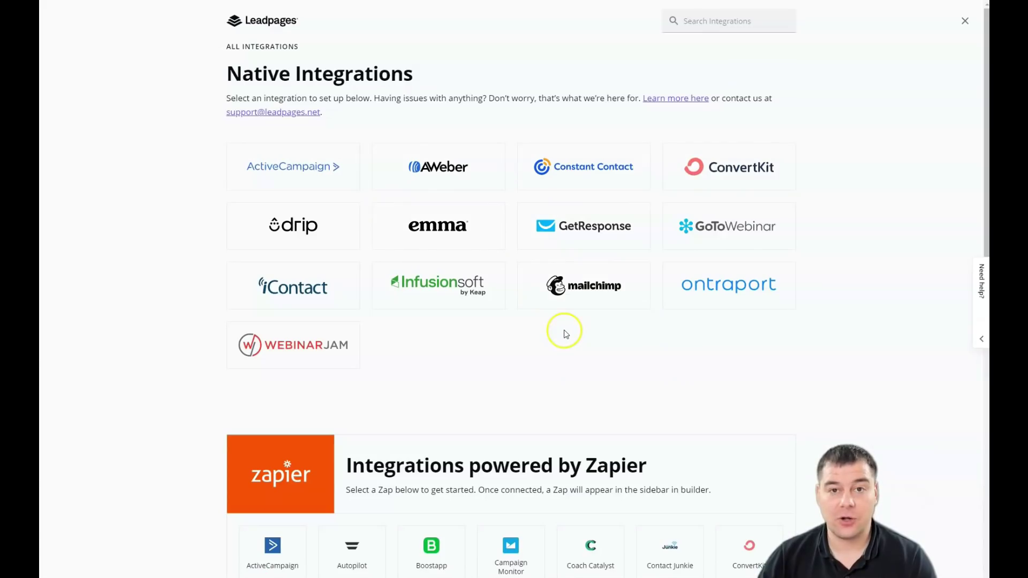
scroll(563, 333, "down", 1)
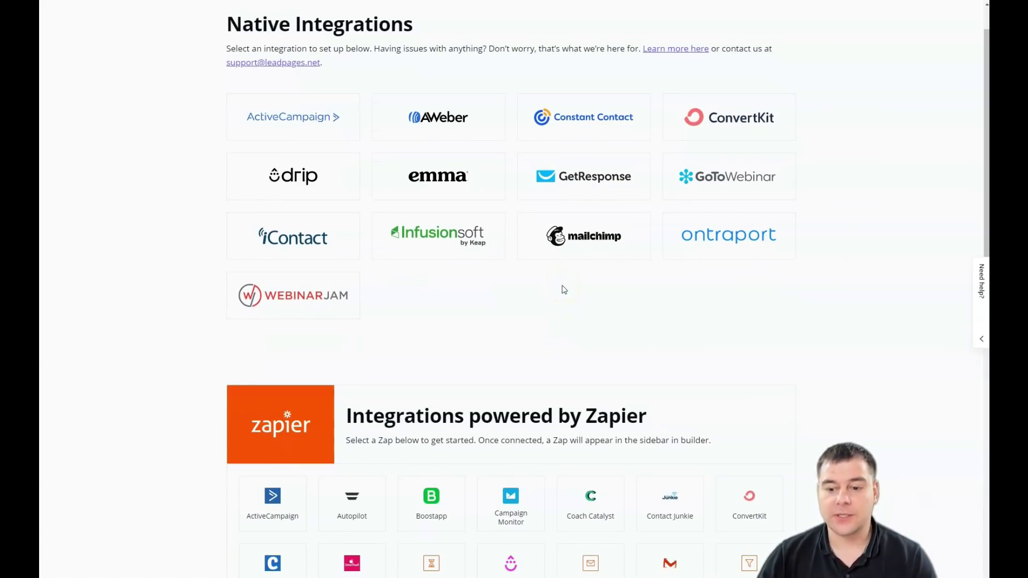
scroll(564, 289, "down", 2)
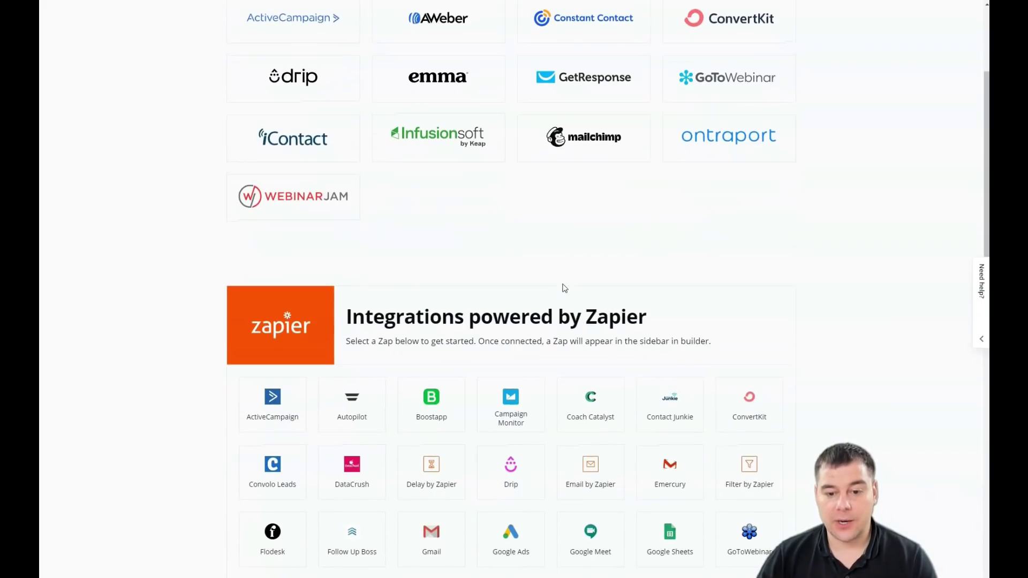
scroll(567, 260, "down", 2)
scroll(600, 166, "up", 3)
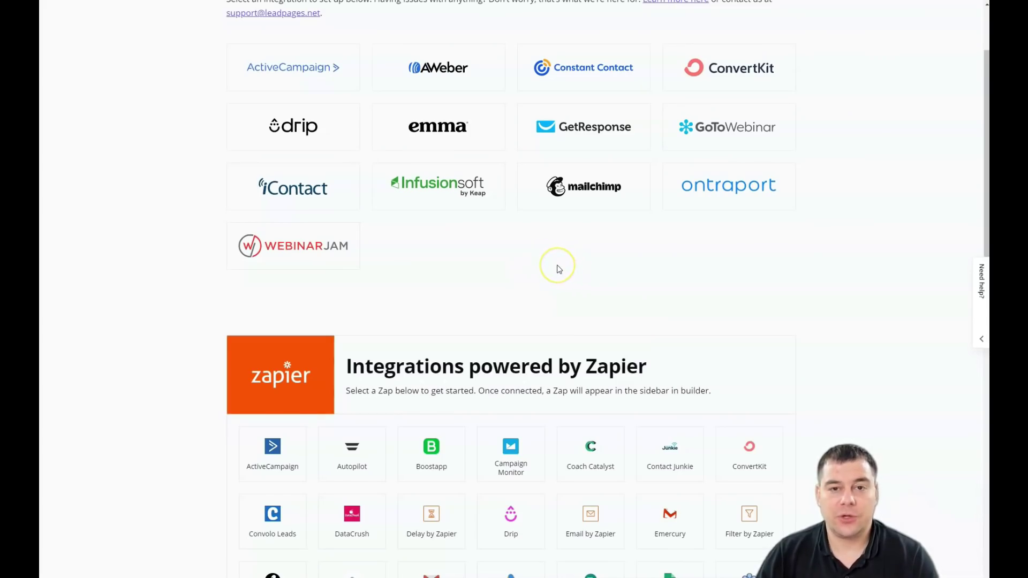
scroll(559, 269, "down", 3)
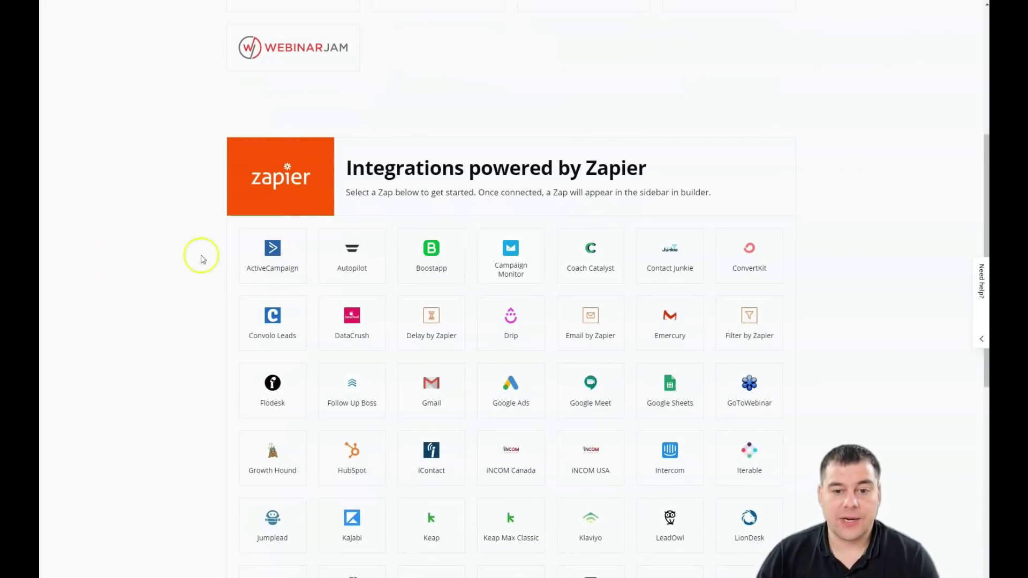
scroll(589, 188, "down", 2)
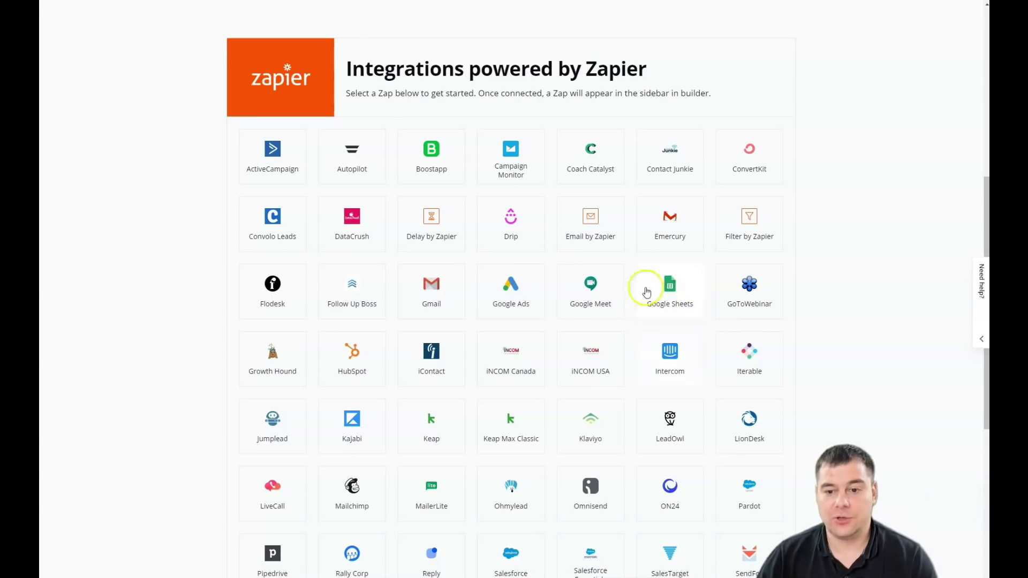
left_click(819, 243)
scroll(819, 243, "up", 10)
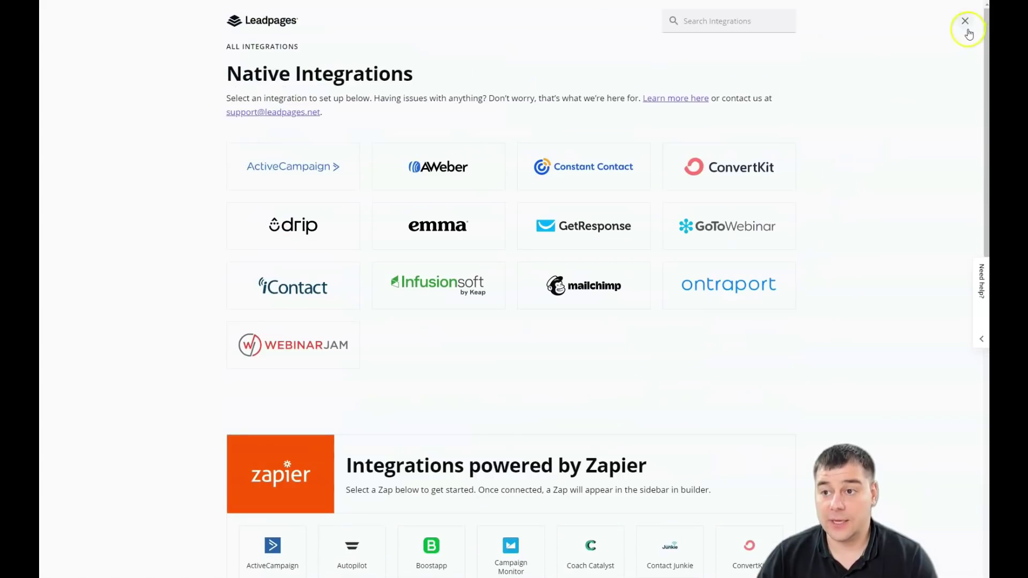
Add a First Name field to the form's Fields and move it above Email
left_click(965, 26)
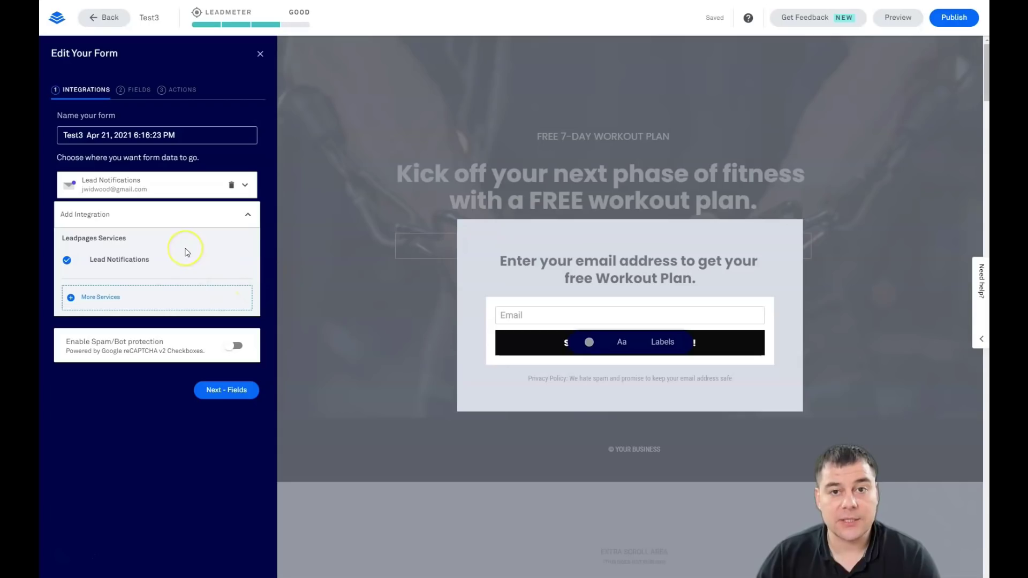
left_click(128, 92)
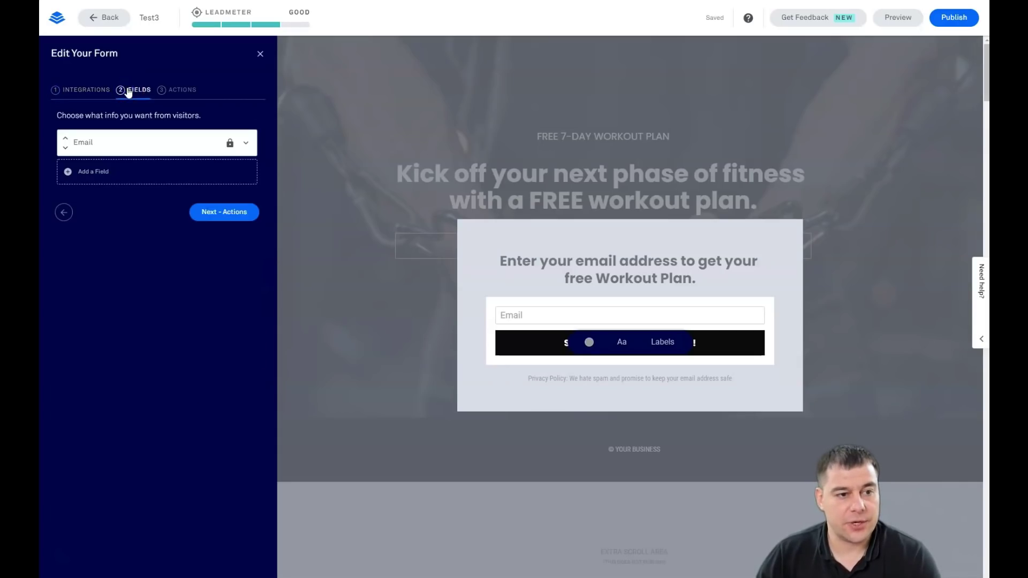
left_click(70, 175)
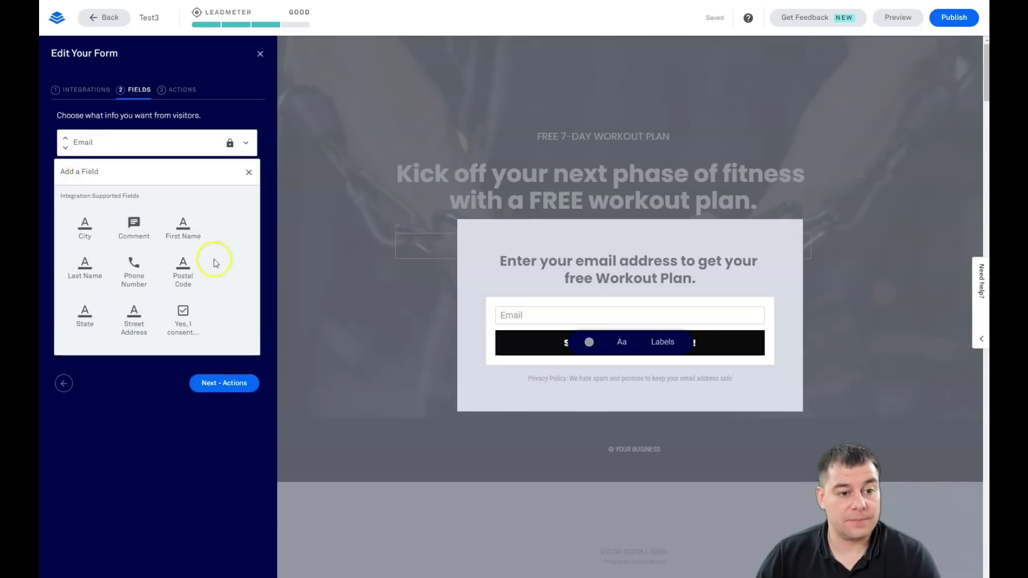
left_click(183, 227)
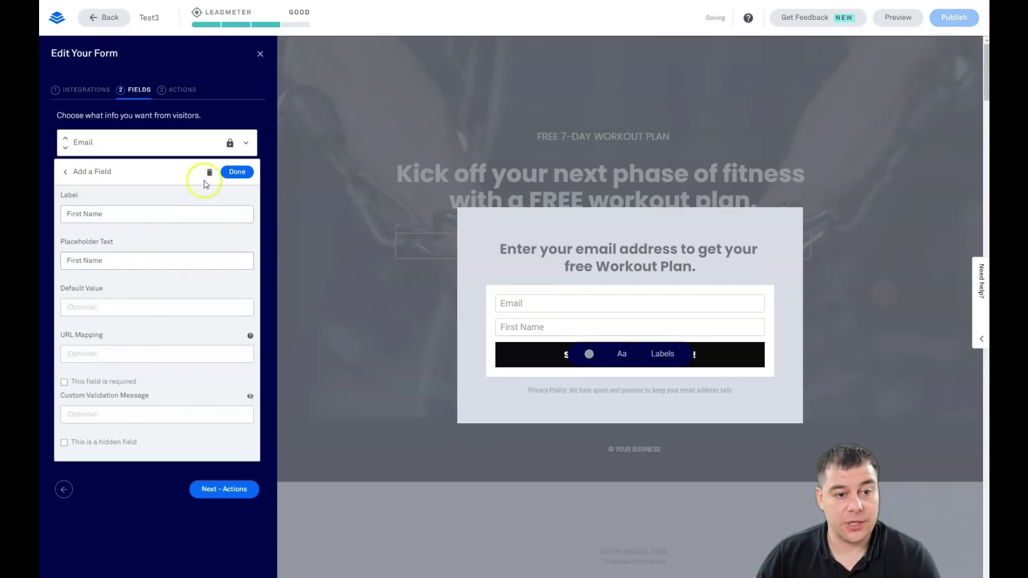
left_click(238, 172)
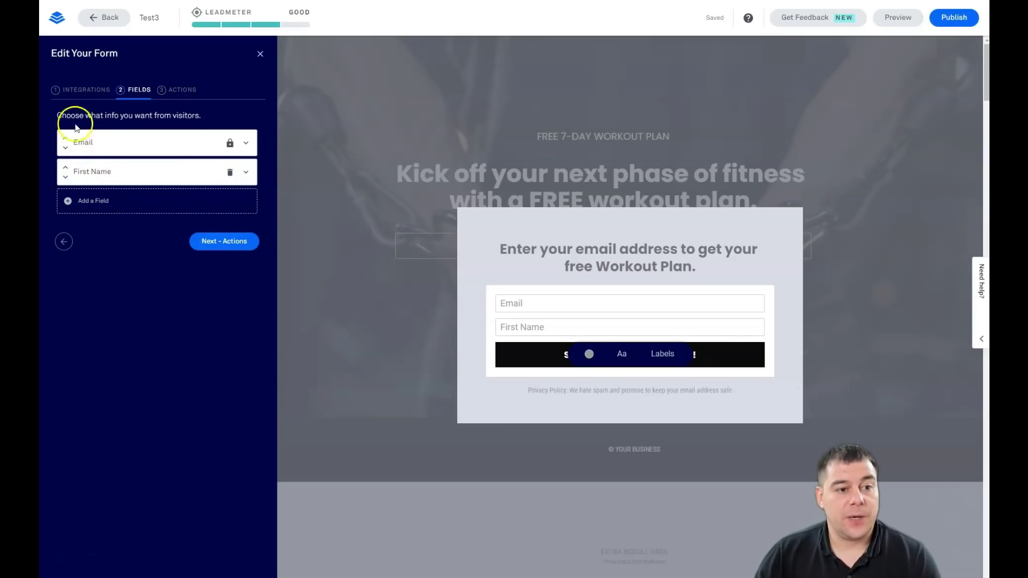
left_click(65, 169)
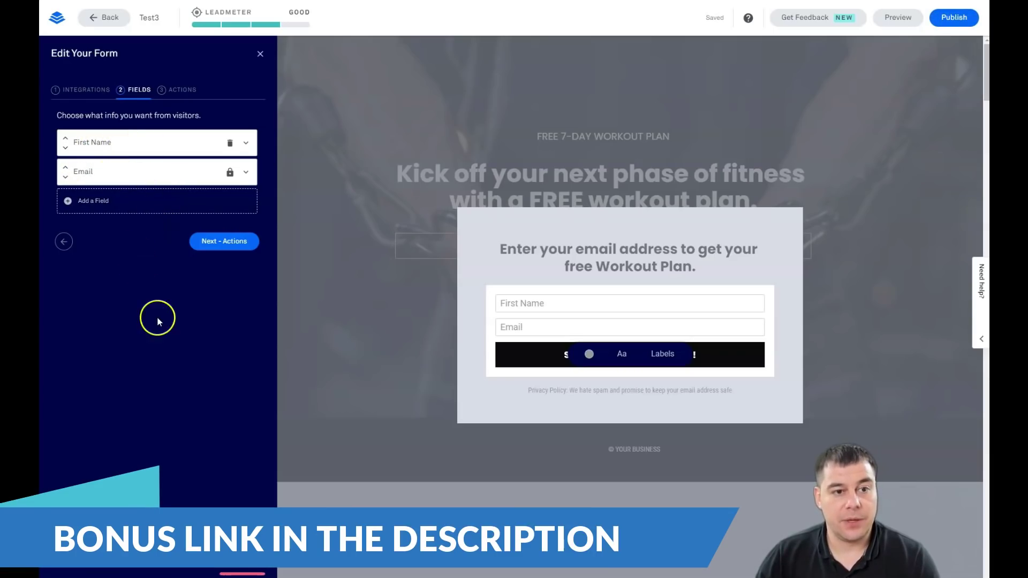
Keep the form's after-submit action as Remain on page and Save & Close
left_click(181, 97)
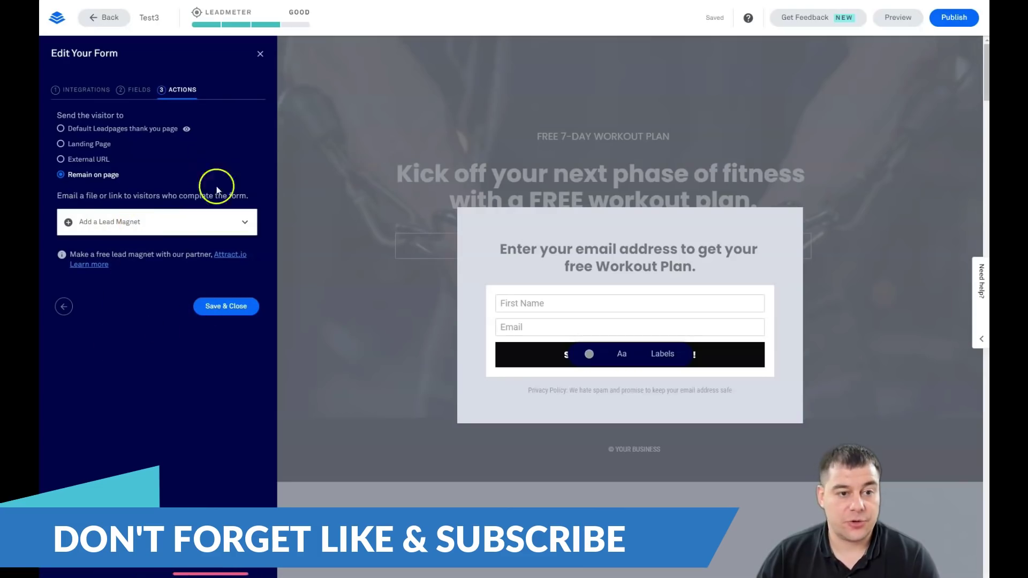
left_click(227, 306)
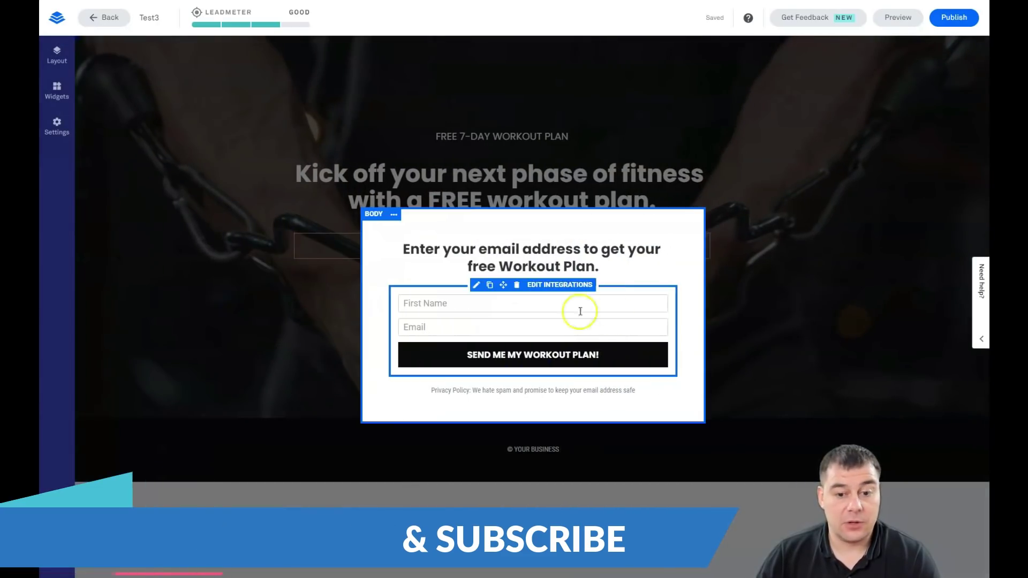
Close the pop-up and open the page's SEO settings, toggling no-index on then back off
left_click(493, 118)
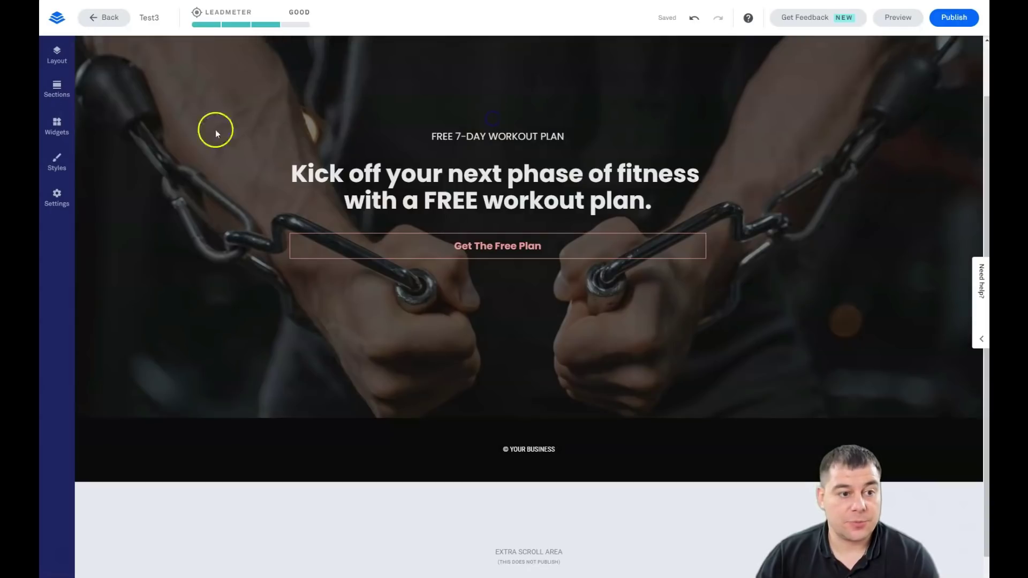
left_click(56, 198)
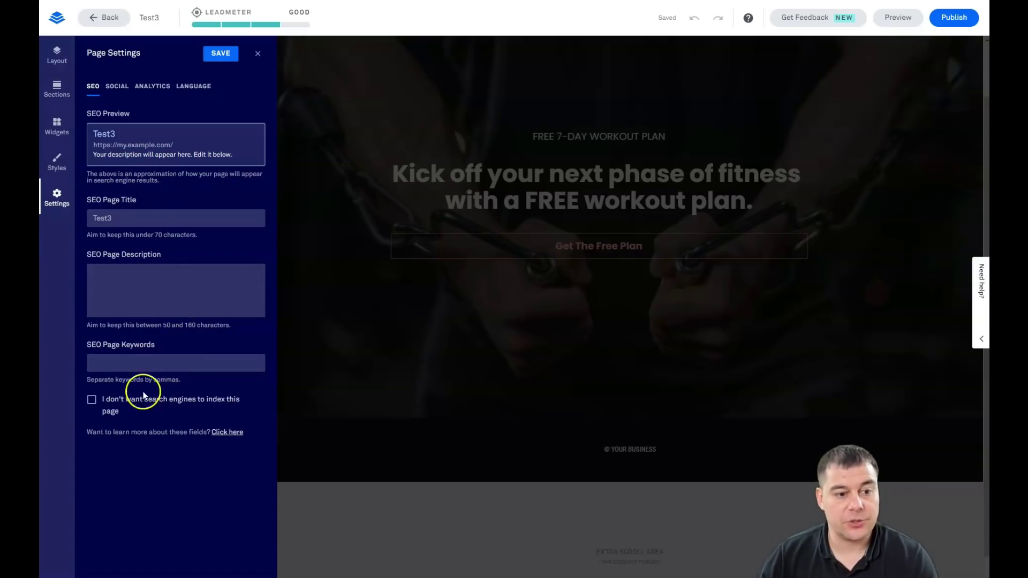
left_click(181, 360)
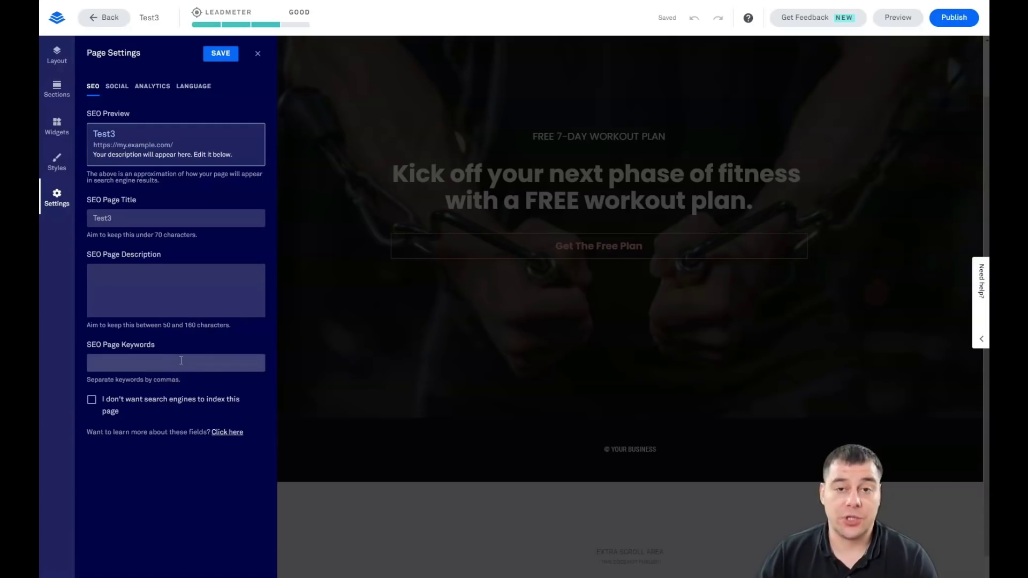
left_click(92, 402)
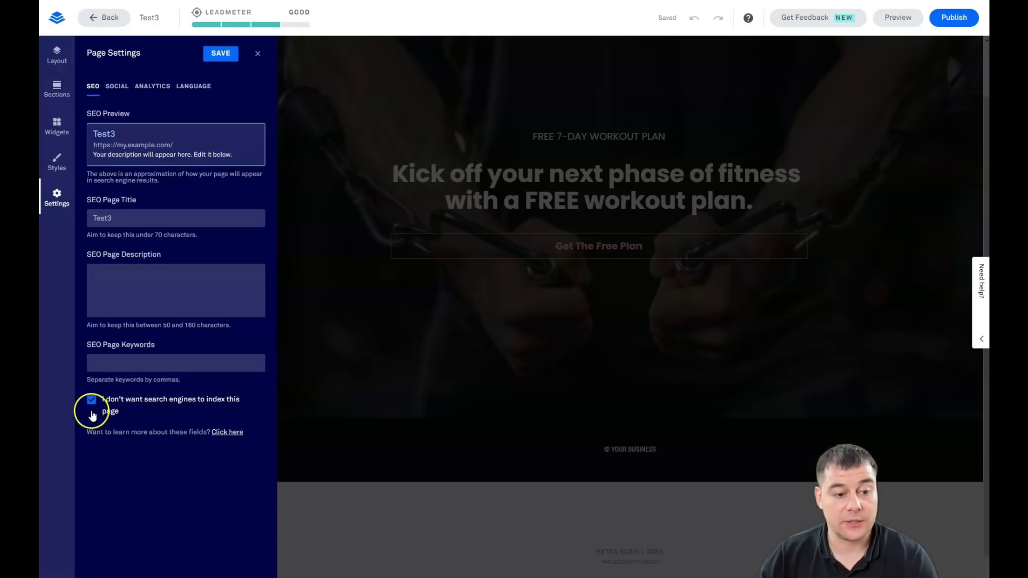
left_click(91, 403)
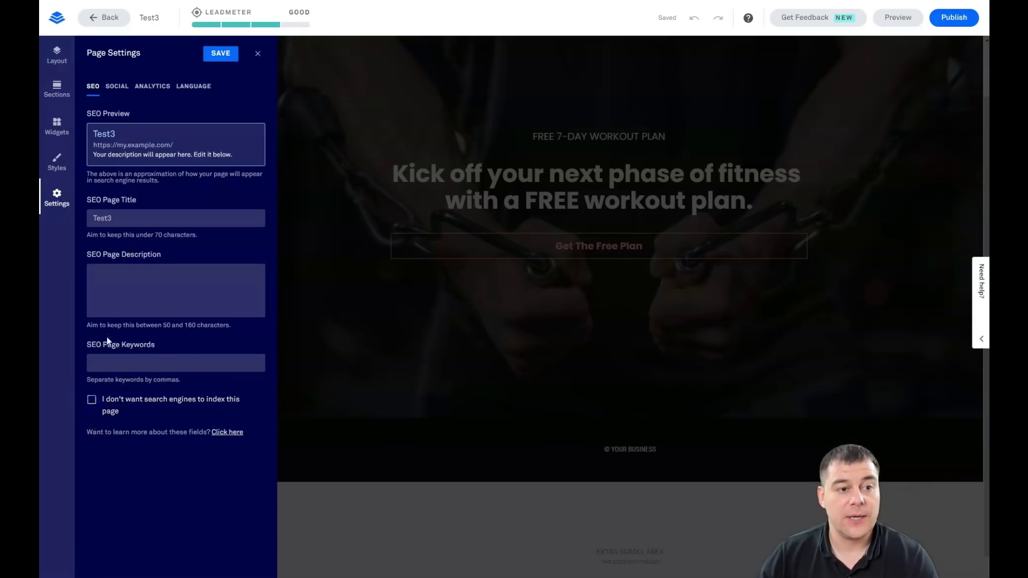
Review the Social and Analytics settings tabs, then close Page Settings
left_click(116, 95)
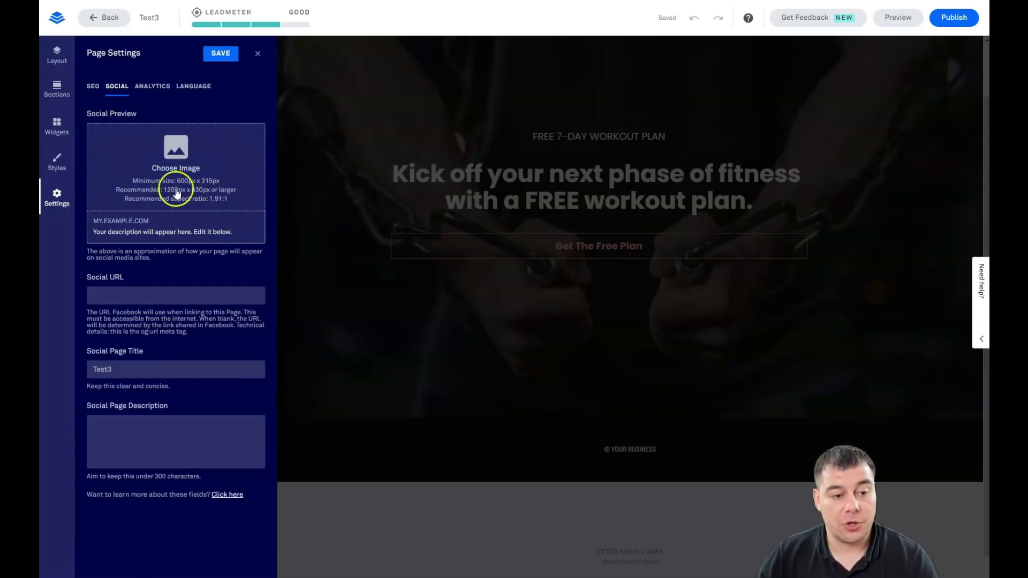
left_click(152, 89)
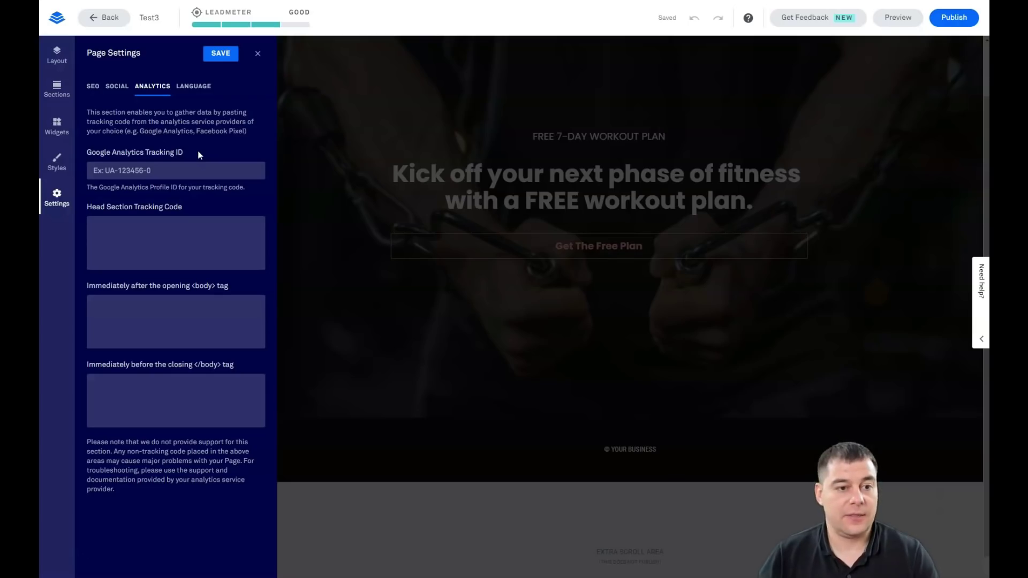
left_click(258, 55)
Save and close Page Settings, then review the dark hero with its pink Get The Free Plan button
left_click(294, 76)
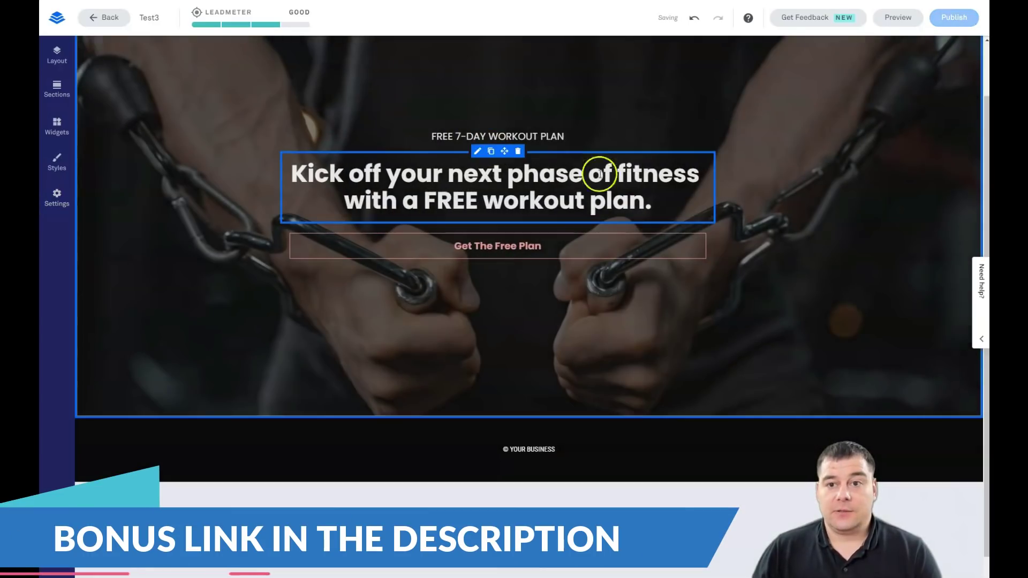
scroll(689, 236, "up", 1)
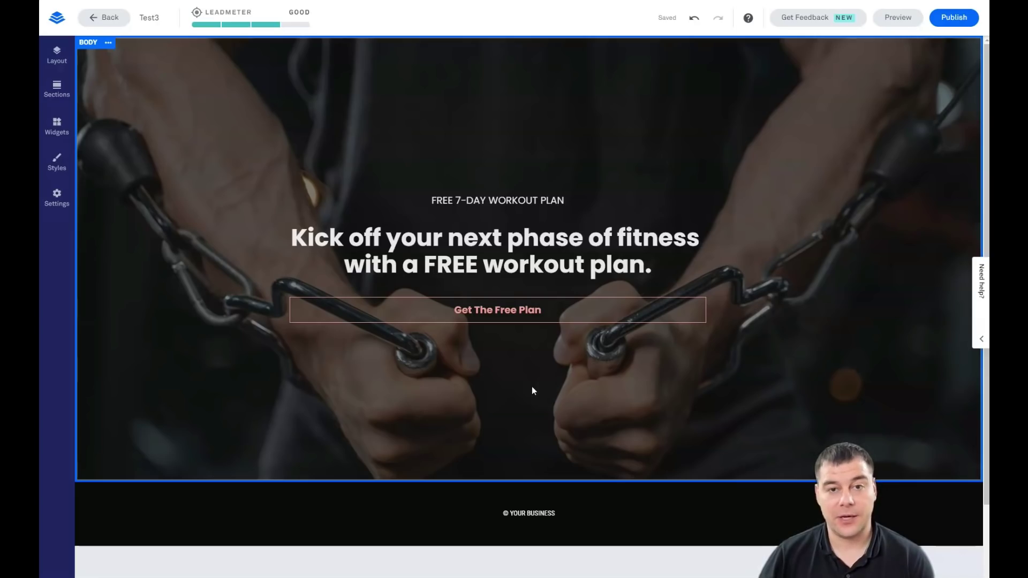
scroll(537, 348, "down", 2)
scroll(537, 348, "up", 2)
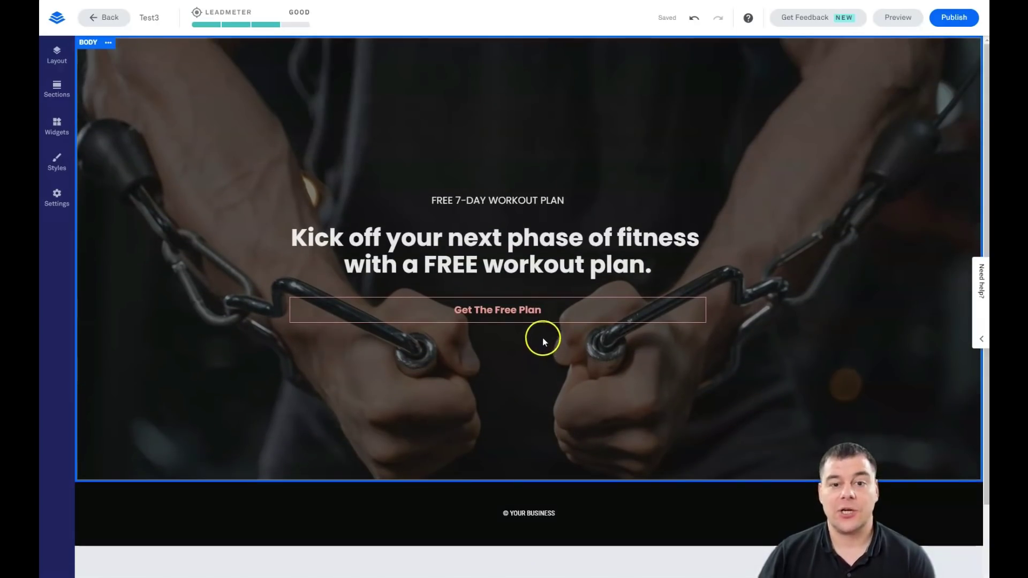